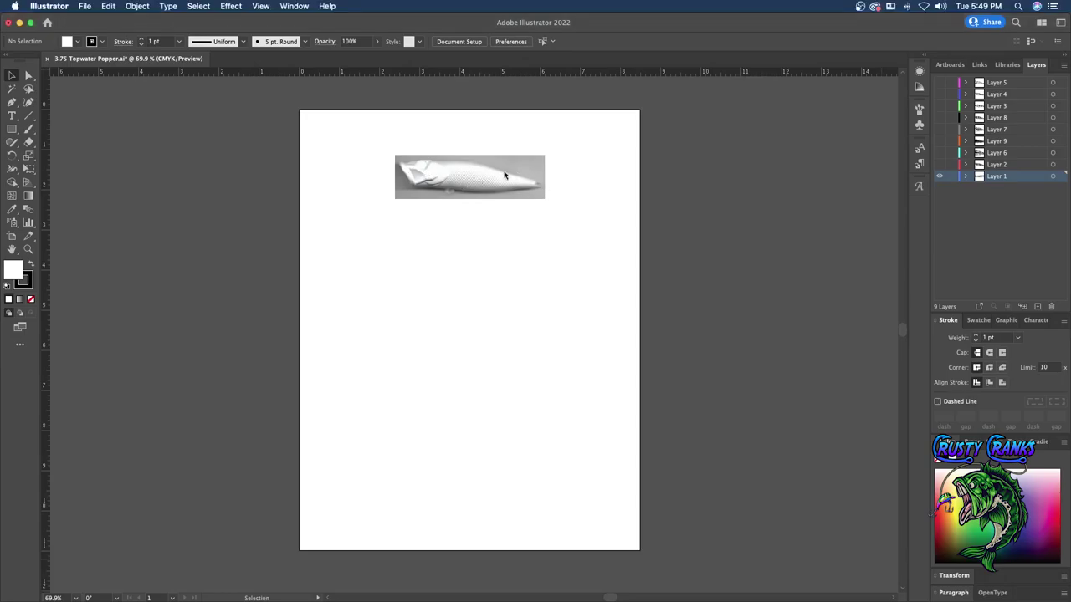
- Lock Layer 1 with the lure photo and show the spot pattern on Layer 2
left_click(489, 180)
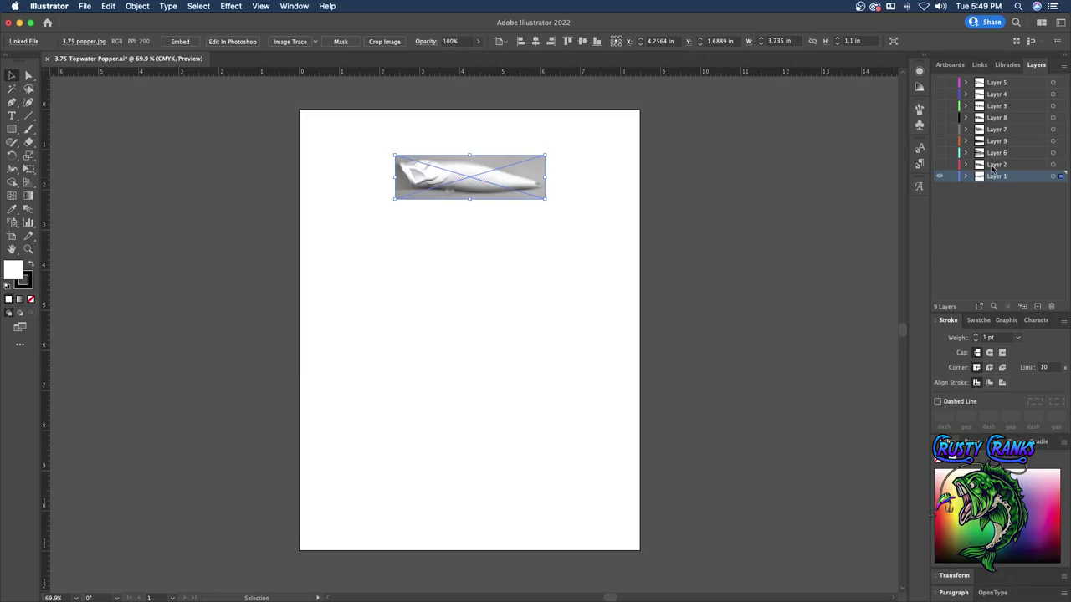
left_click(589, 166)
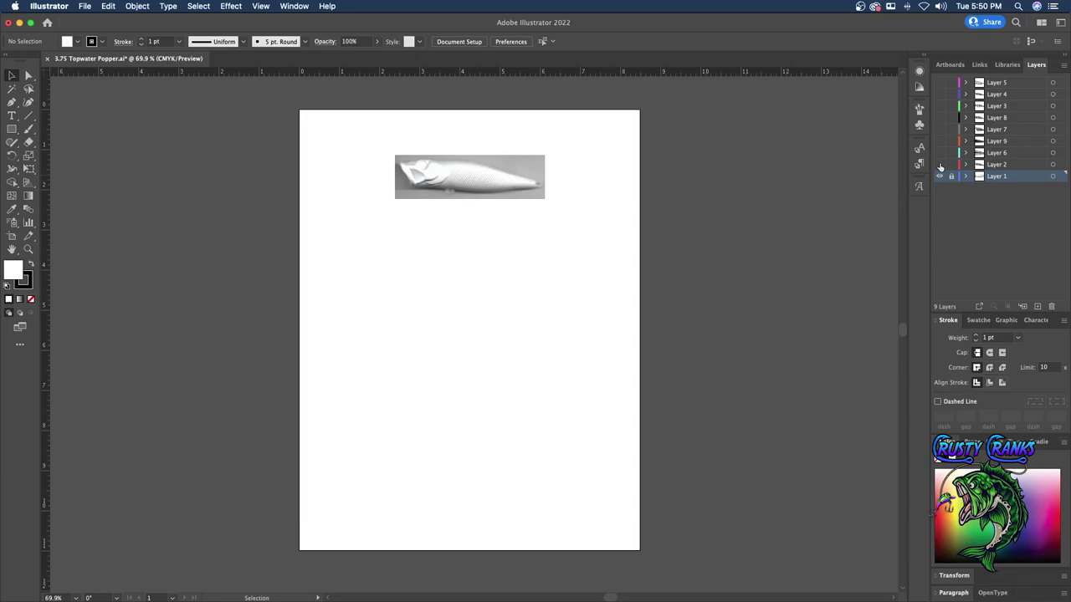
left_click(939, 165)
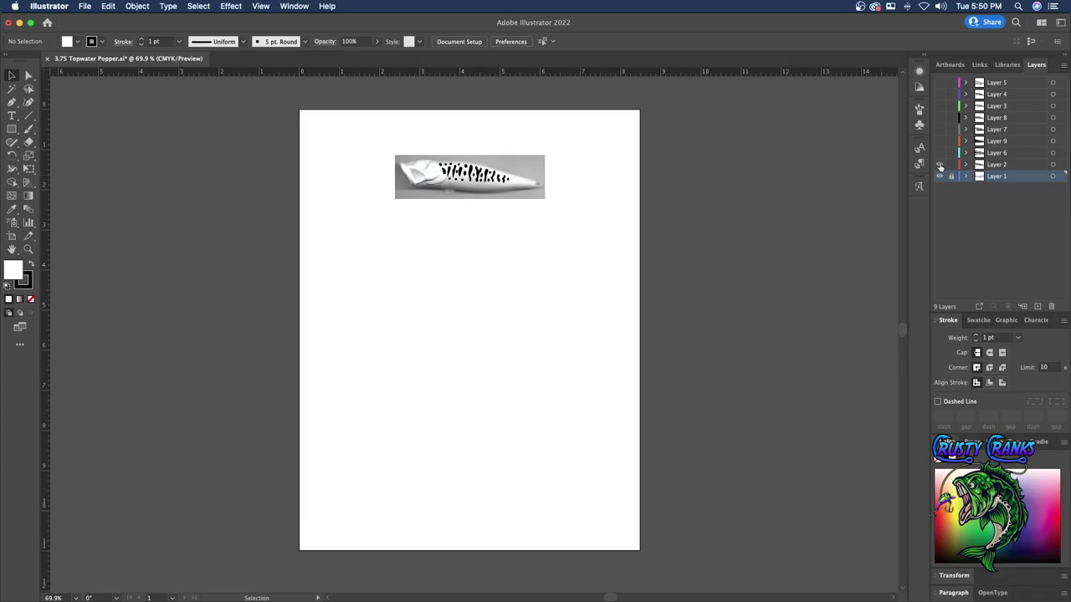
- Move the Layer 2 spot pattern slightly toward the lure's tail, centred at about X 4.57 in, Y 1.64 in
key("z")
left_click(493, 185)
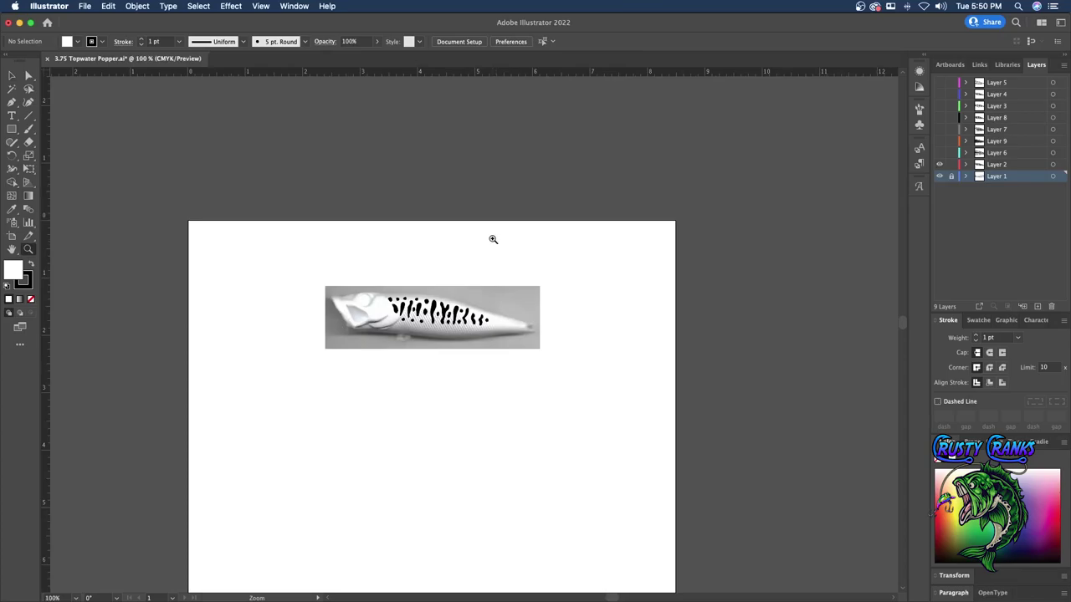
left_click(483, 289)
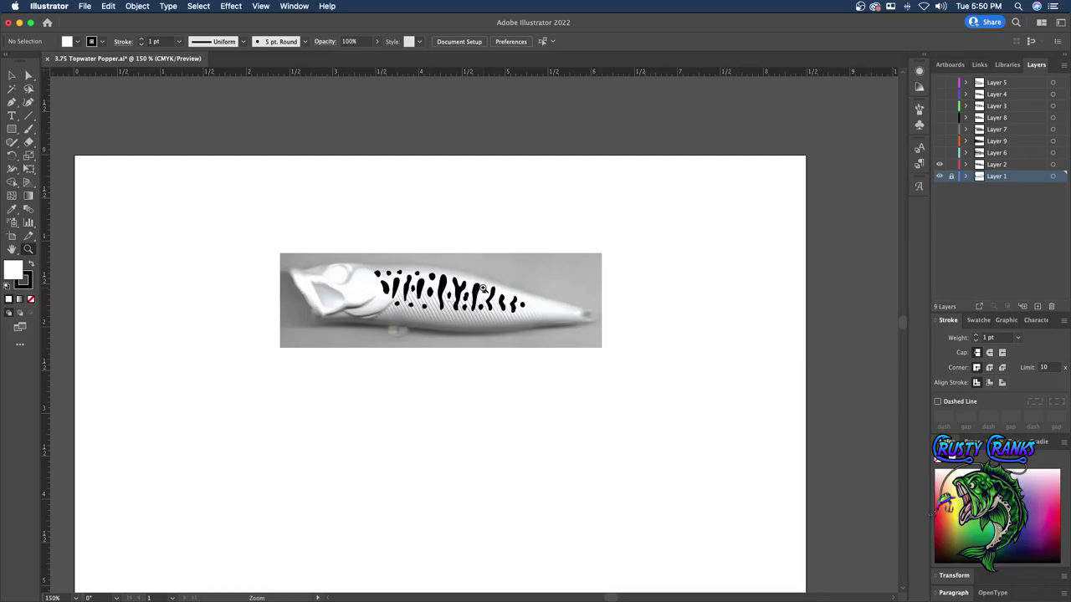
scroll(483, 288, "down", 2)
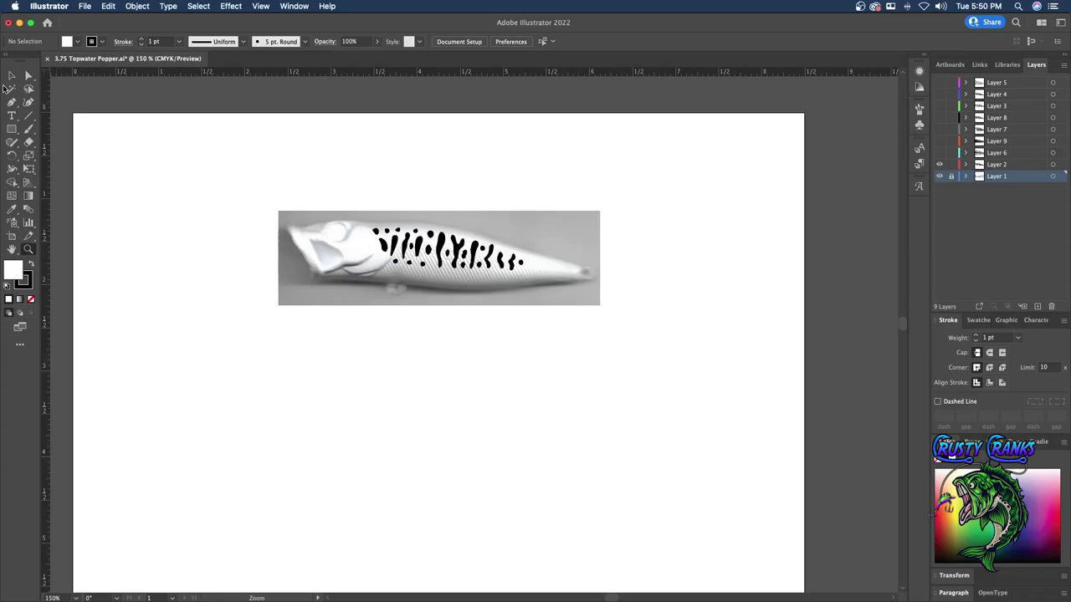
left_click(12, 75)
left_click_drag(417, 249, 435, 248)
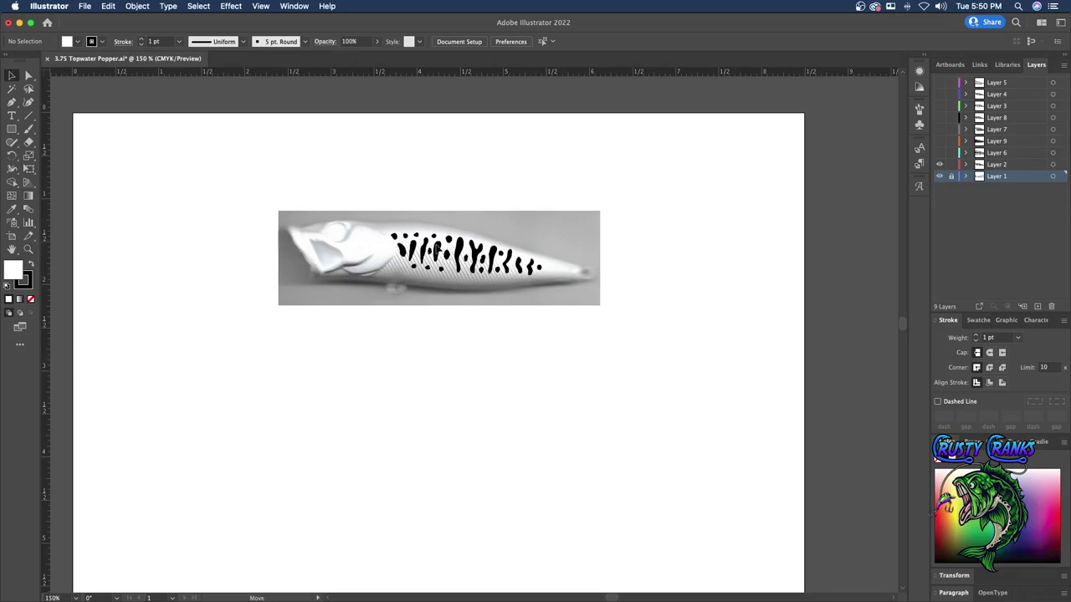
left_click(435, 248)
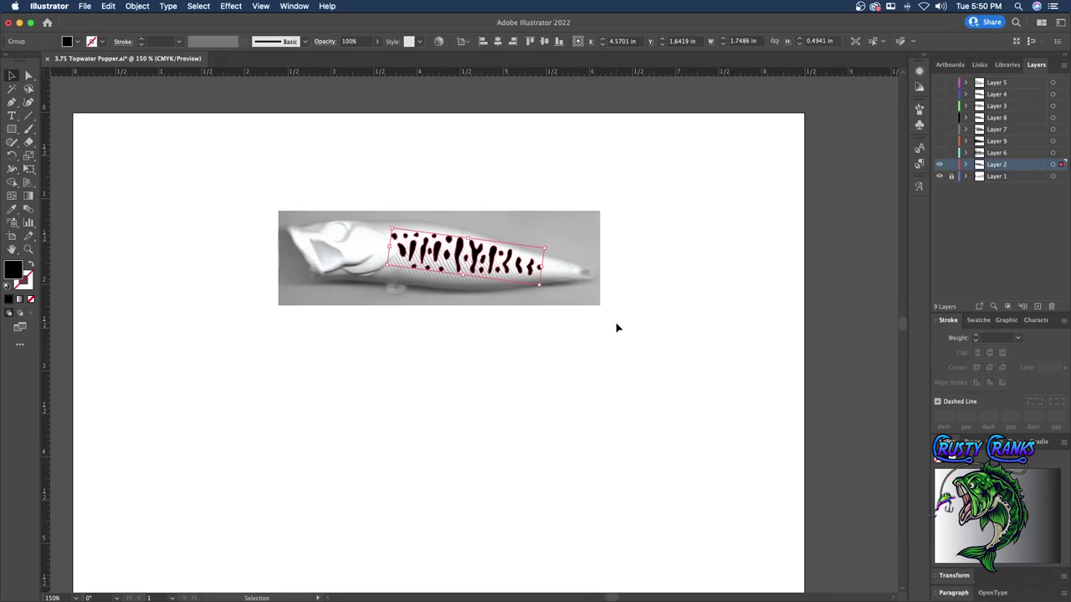
left_click(532, 344)
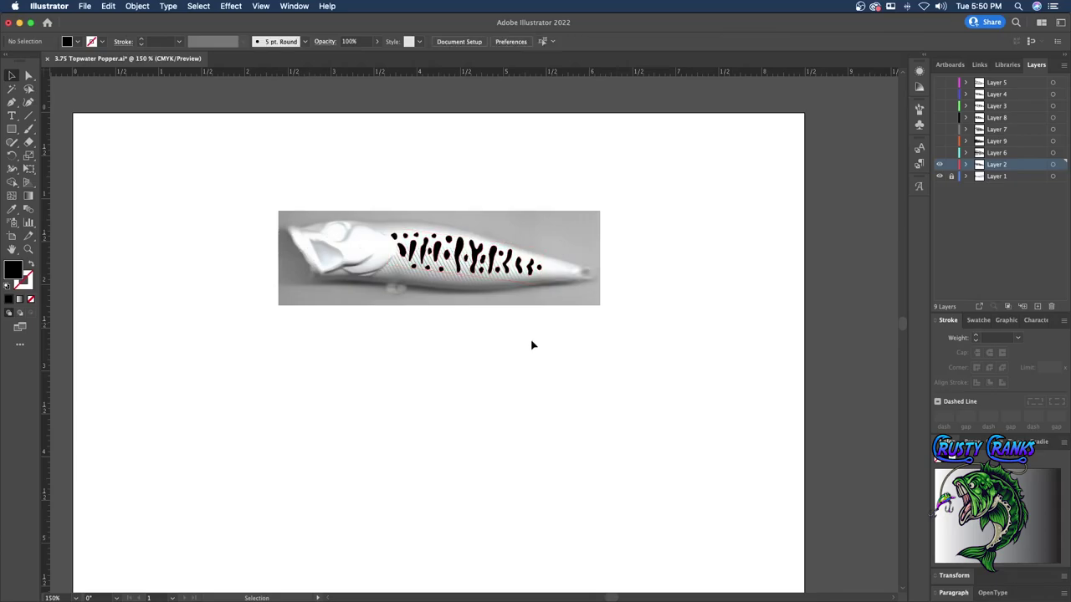
- Resize the whole Layer 2 spot group from its upper tail-side corner to fit the lure's body
key("a")
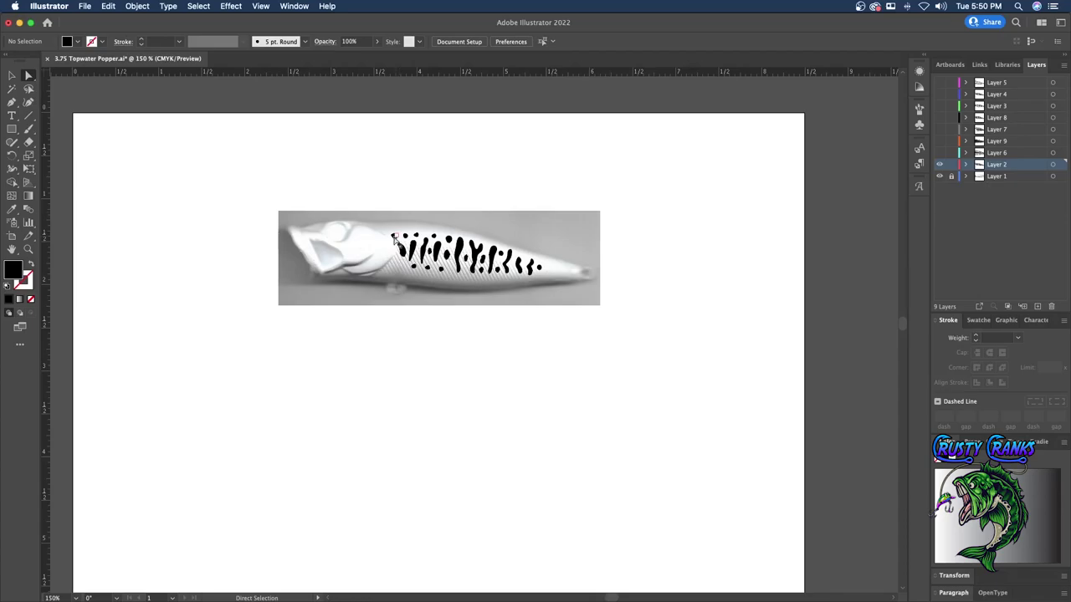
left_click(394, 238)
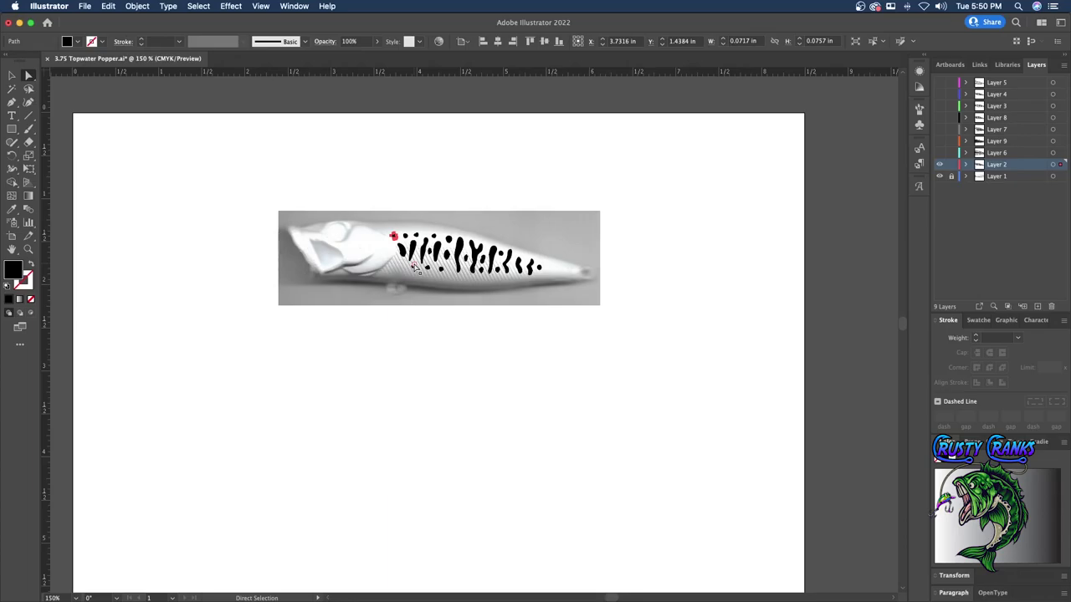
key("v")
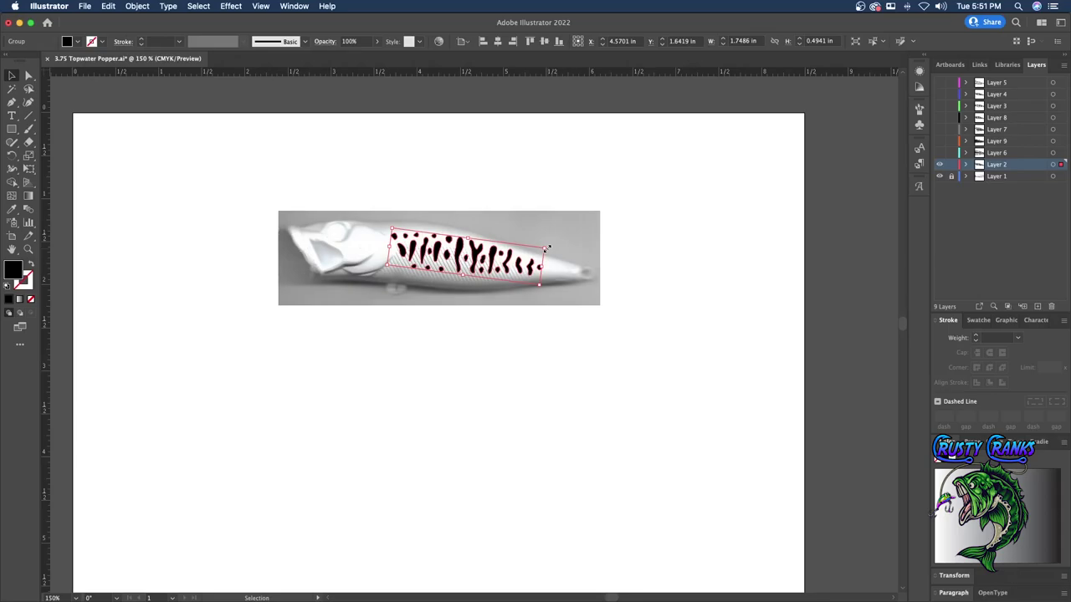
mouse_move(545, 249)
left_mouse_down()
mouse_move(604, 266)
mouse_move(551, 257)
left_mouse_up()
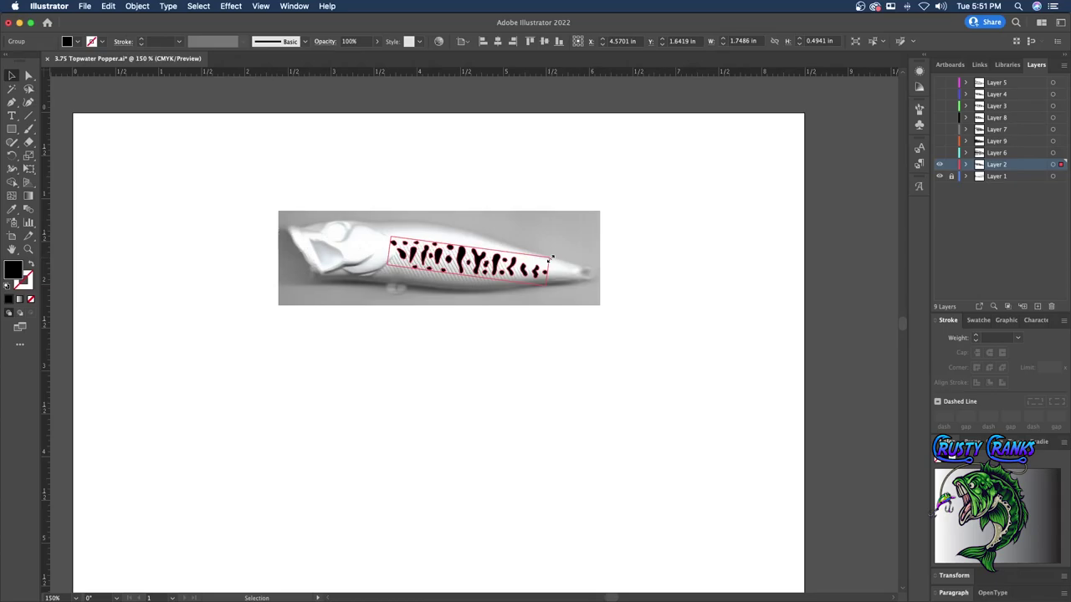
left_click_drag(552, 259, 552, 249)
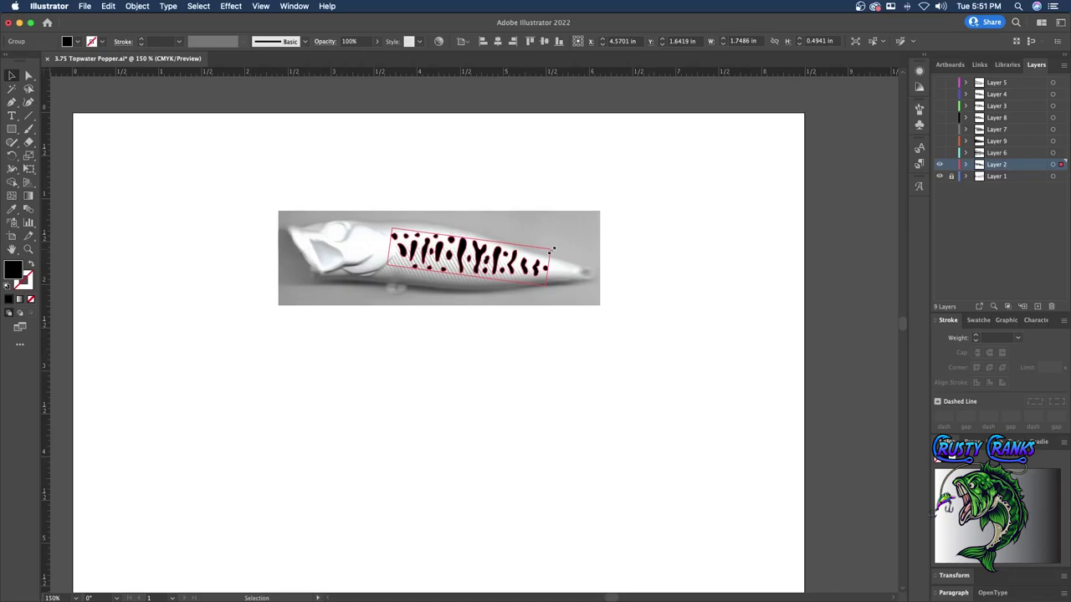
left_click_drag(552, 249, 538, 250)
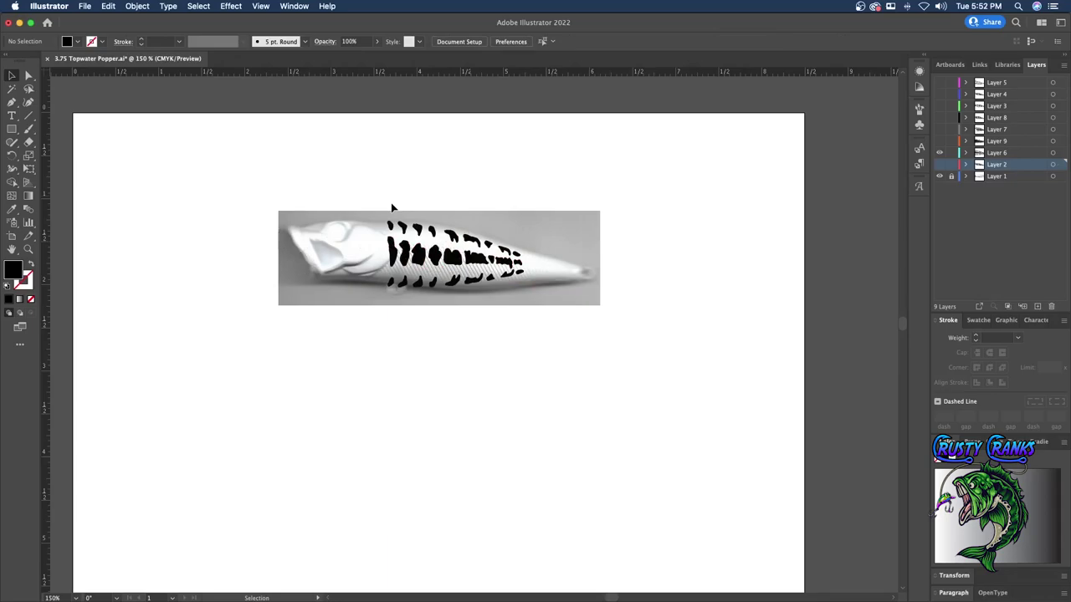
- Scale all Layer 6 pattern pieces to about 1.53 by 0.65 in and shift them toward the tail on the lure's body
left_click_drag(371, 201, 556, 306)
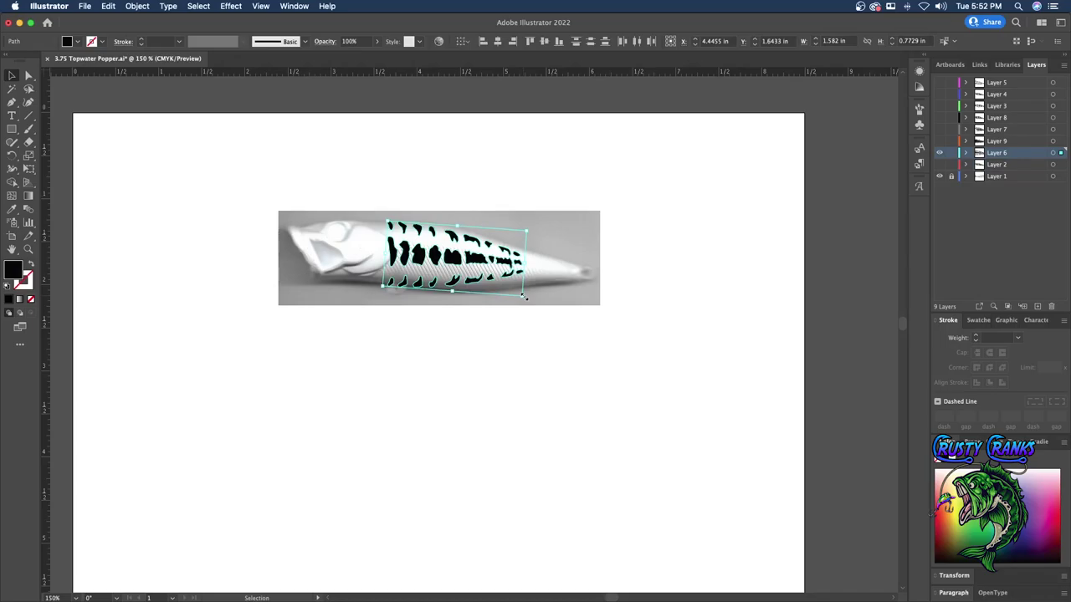
left_click_drag(524, 296, 465, 255)
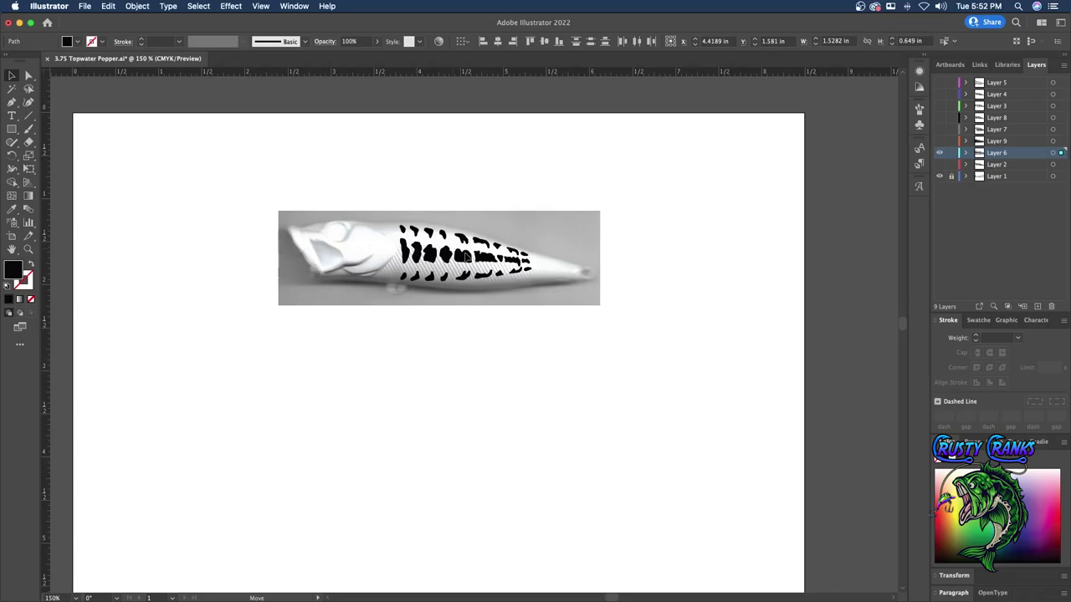
key("a")
left_click(406, 250)
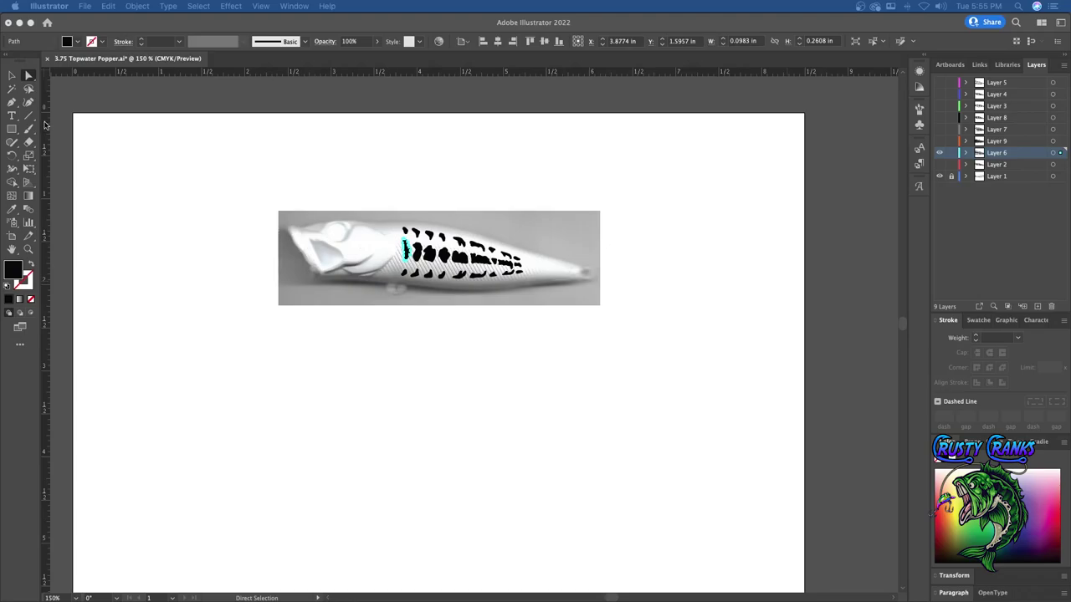
- Move the last column of three small Layer 6 marks farther toward the lure's tail
left_click(12, 76)
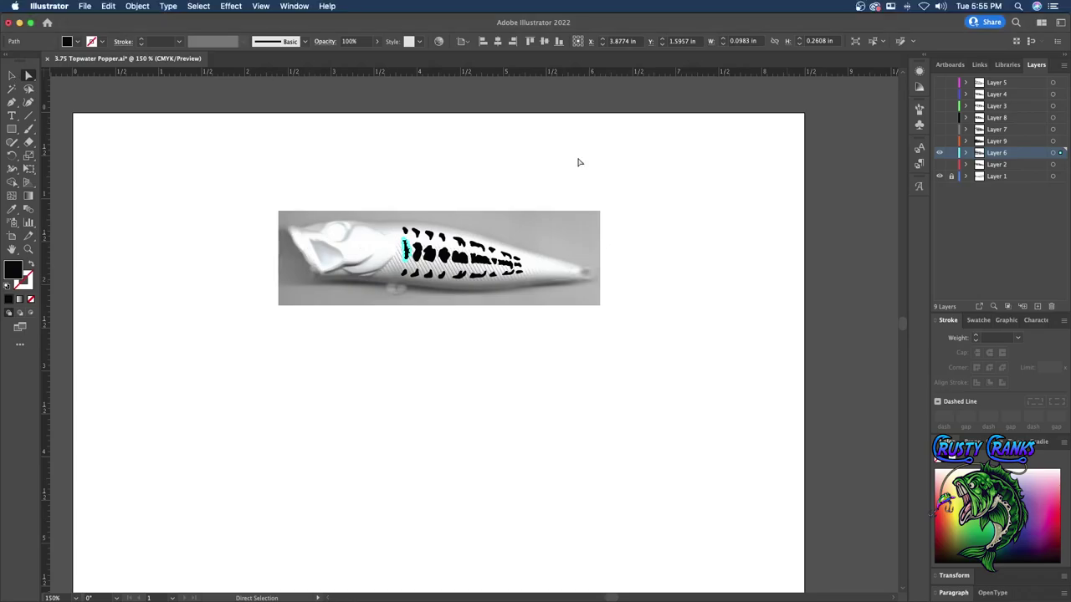
key("z")
left_click(523, 269)
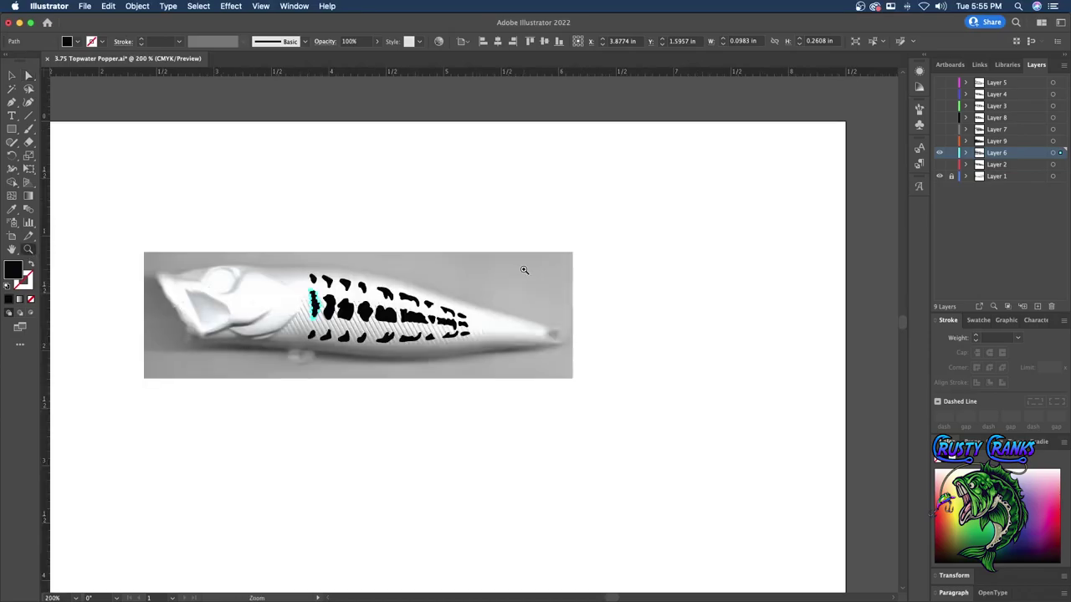
left_click(488, 334)
left_click_drag(368, 289, 678, 417)
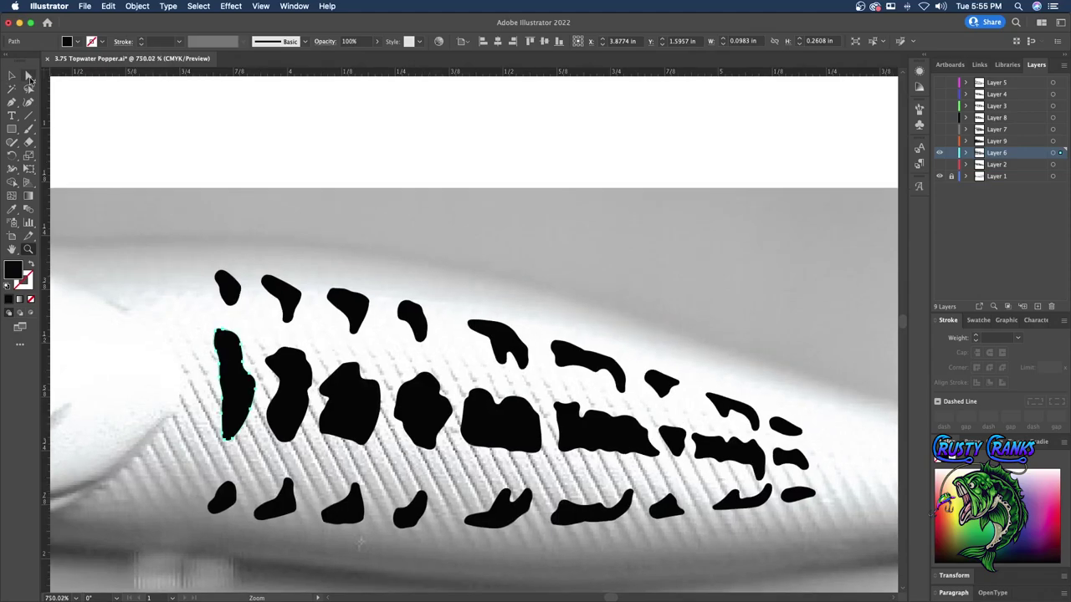
left_click(29, 76)
left_click(782, 431)
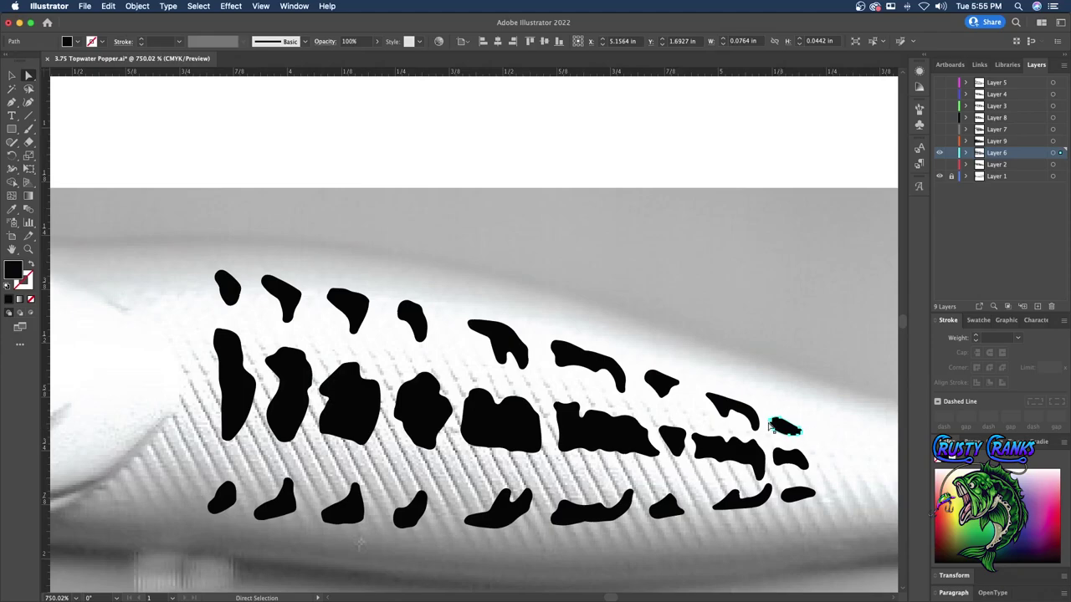
left_click(793, 462, "shift")
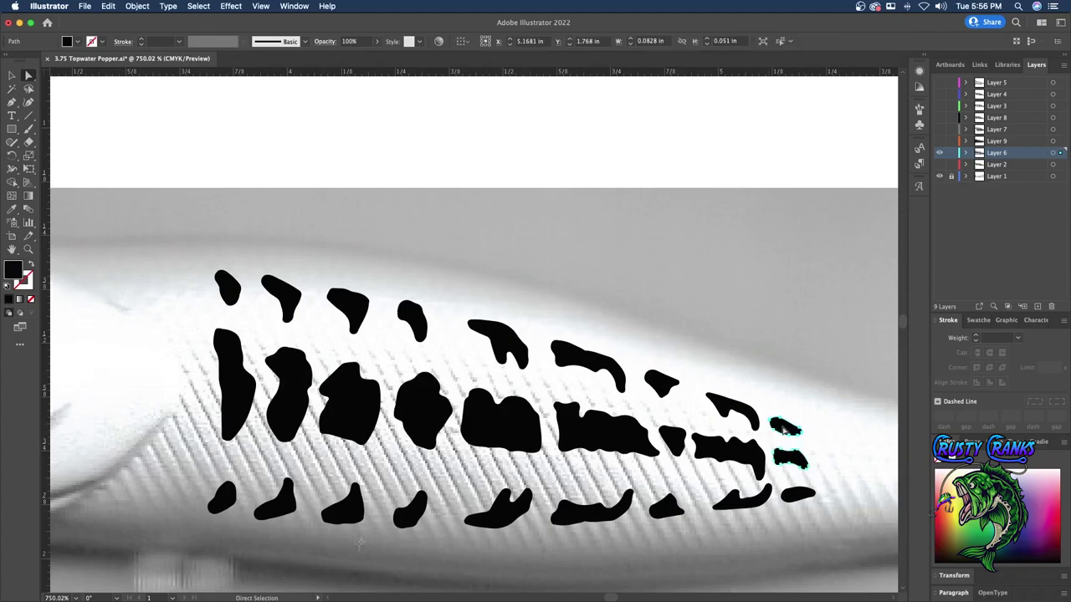
left_click(793, 491, "shift")
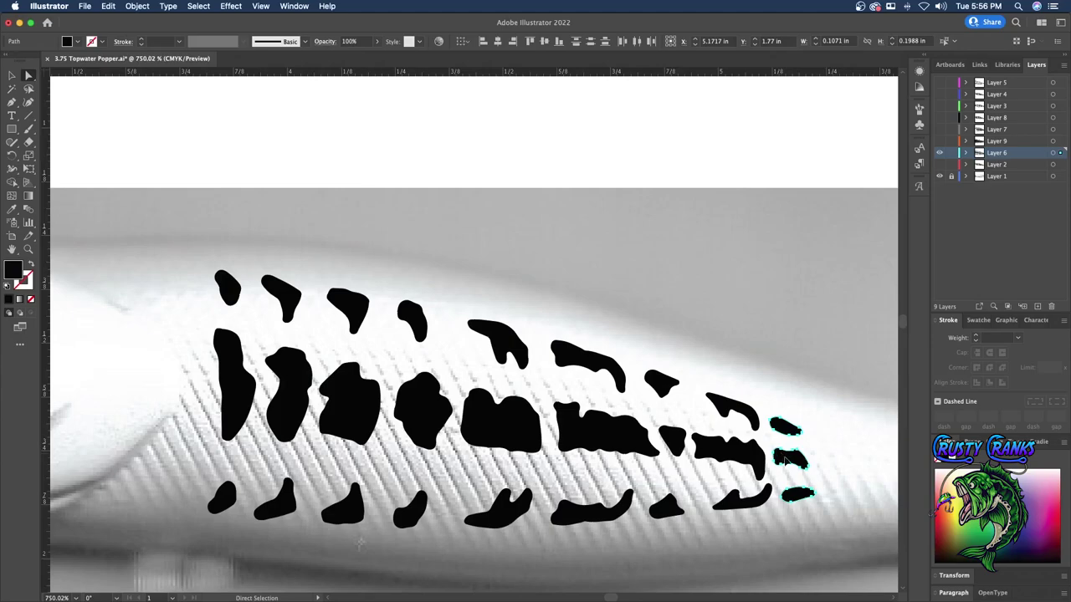
left_click_drag(785, 459, 823, 465)
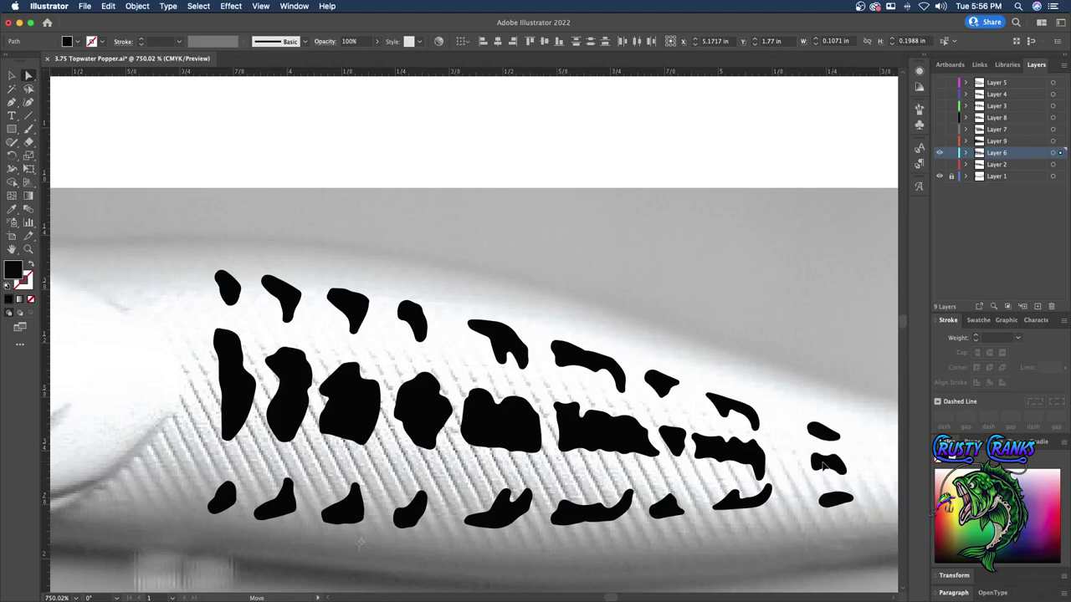
left_click_drag(823, 465, 850, 467)
left_click(703, 387)
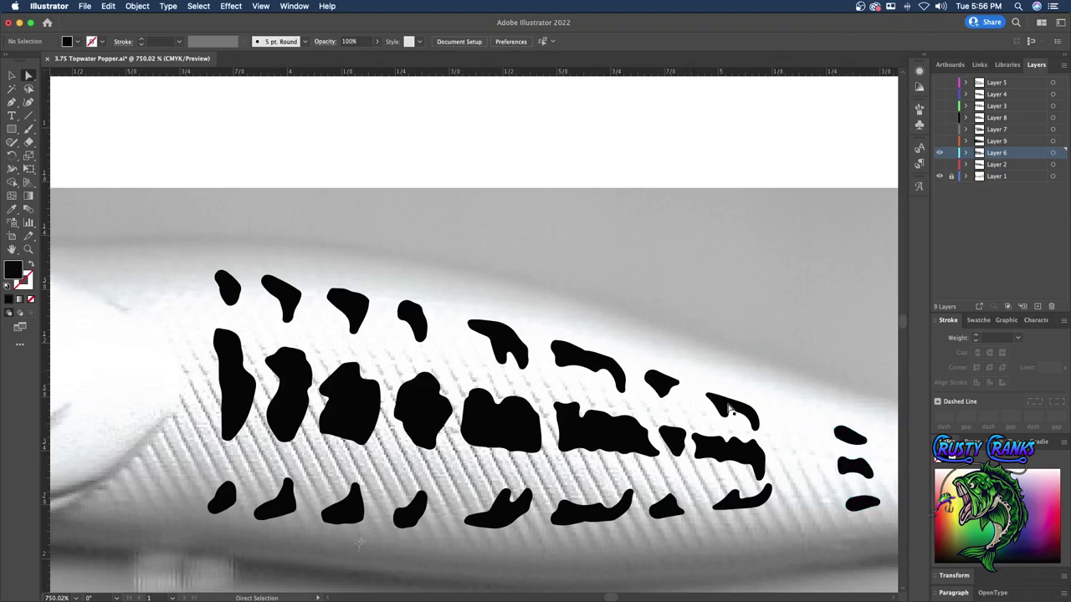
- Shift the next two columns of three marks toward the tail to spread out the pattern
left_click_drag(730, 408, 747, 411)
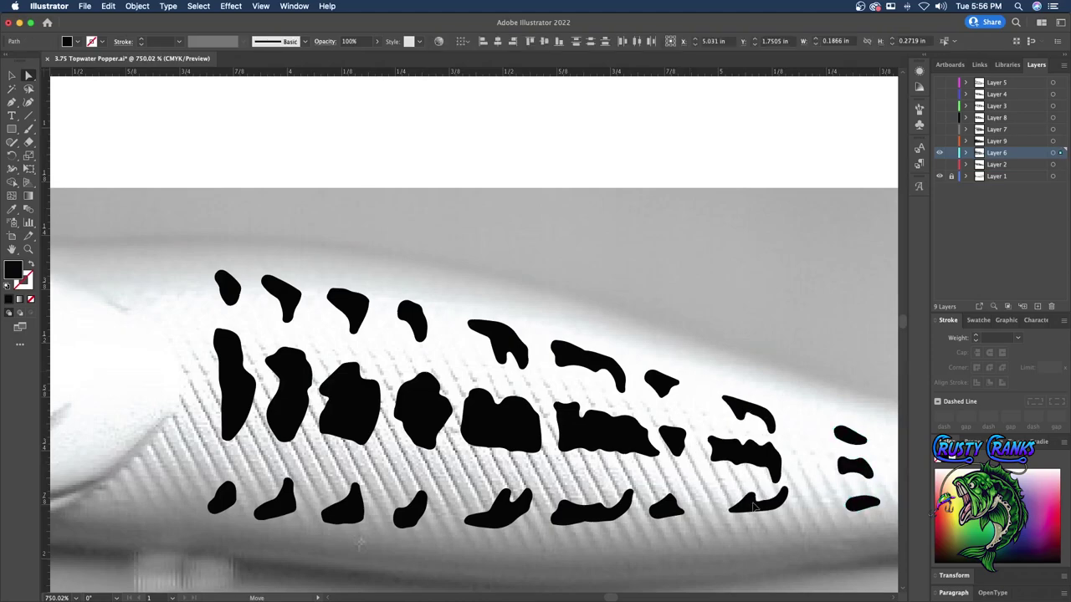
left_click_drag(753, 506, 770, 512)
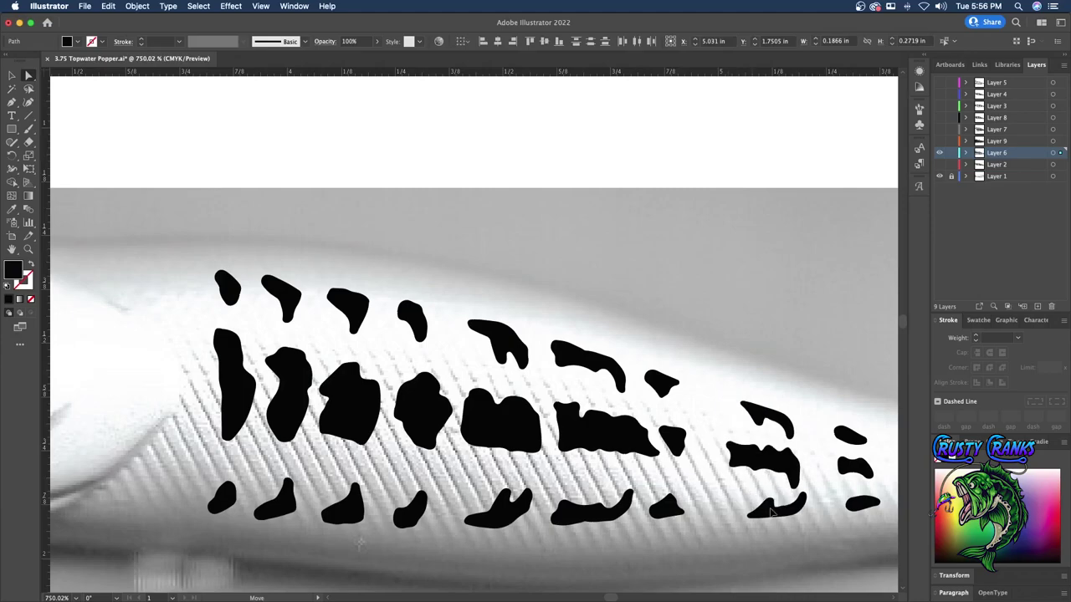
left_click_drag(771, 512, 774, 514)
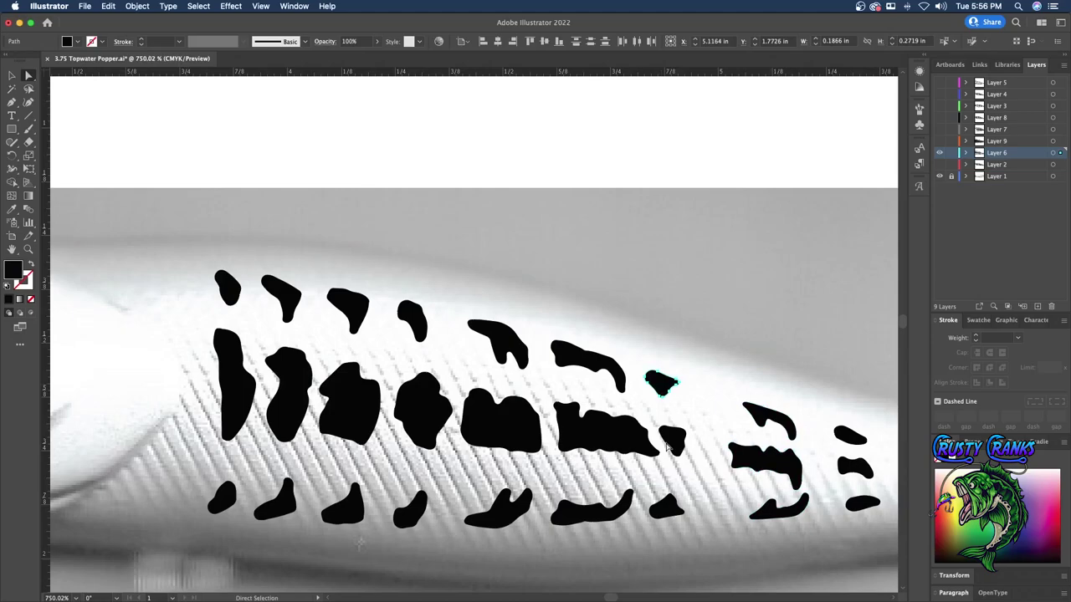
left_click_drag(667, 445, 685, 451)
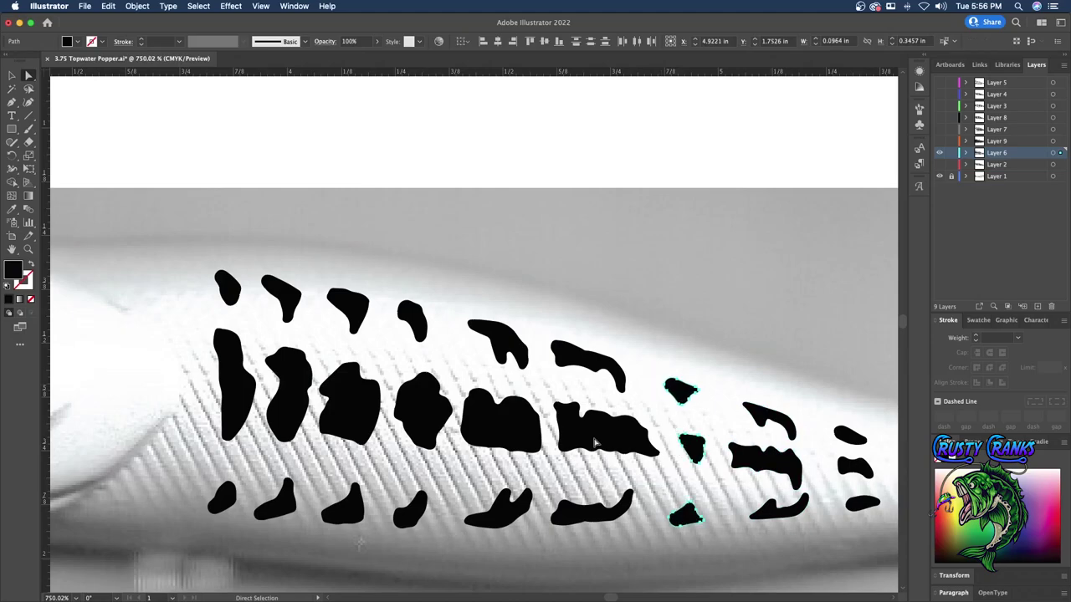
- Duplicate the long upper mark in the column before the small triangular marks toward the lure's back, and delete the copy
left_click(574, 361)
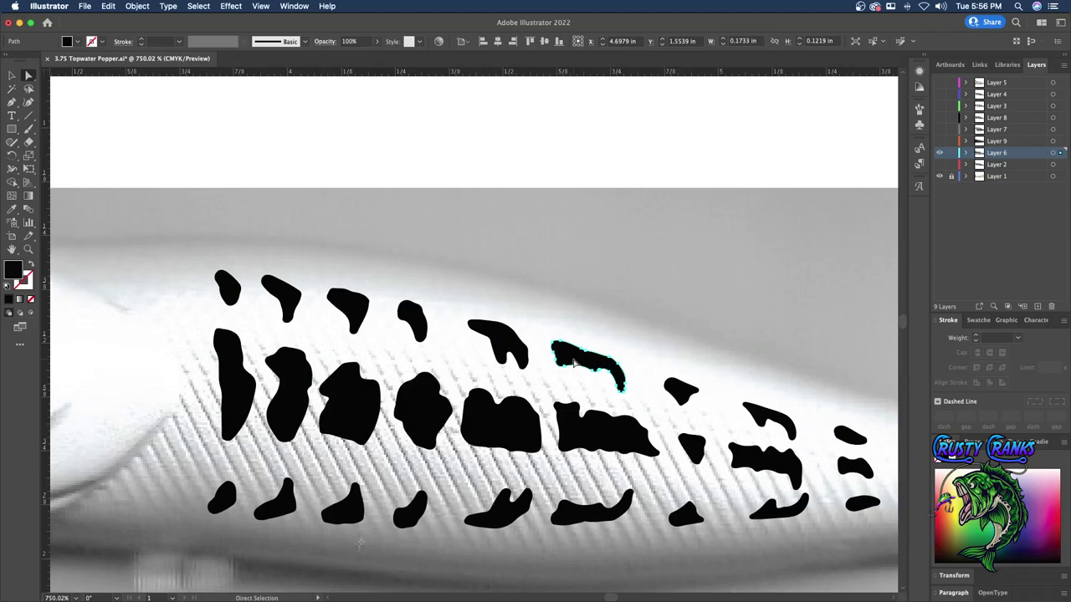
left_click_drag(574, 361, 570, 366)
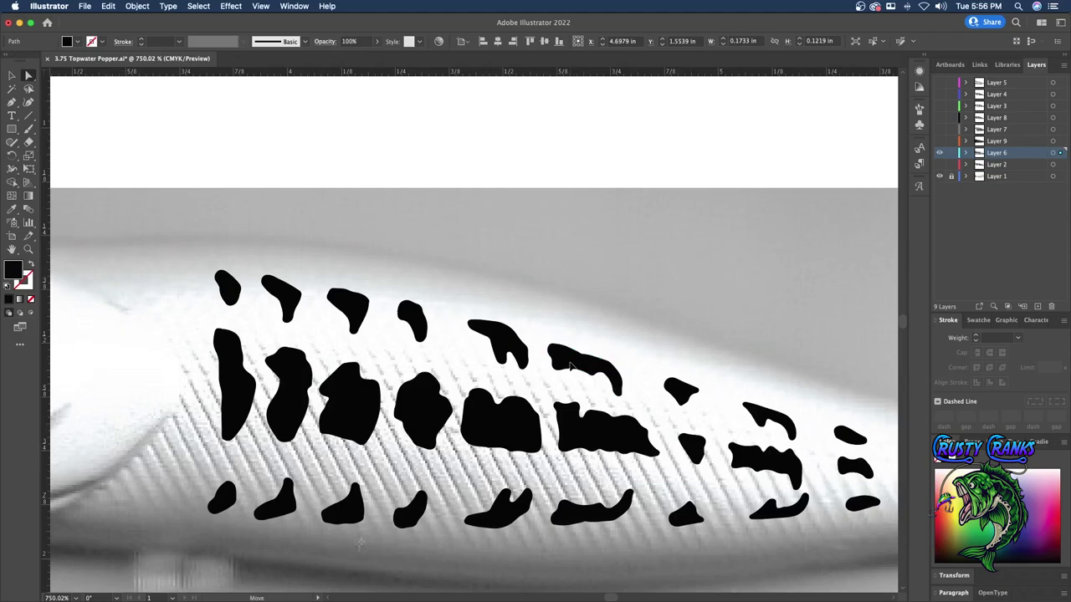
left_click_drag(569, 366, 626, 337)
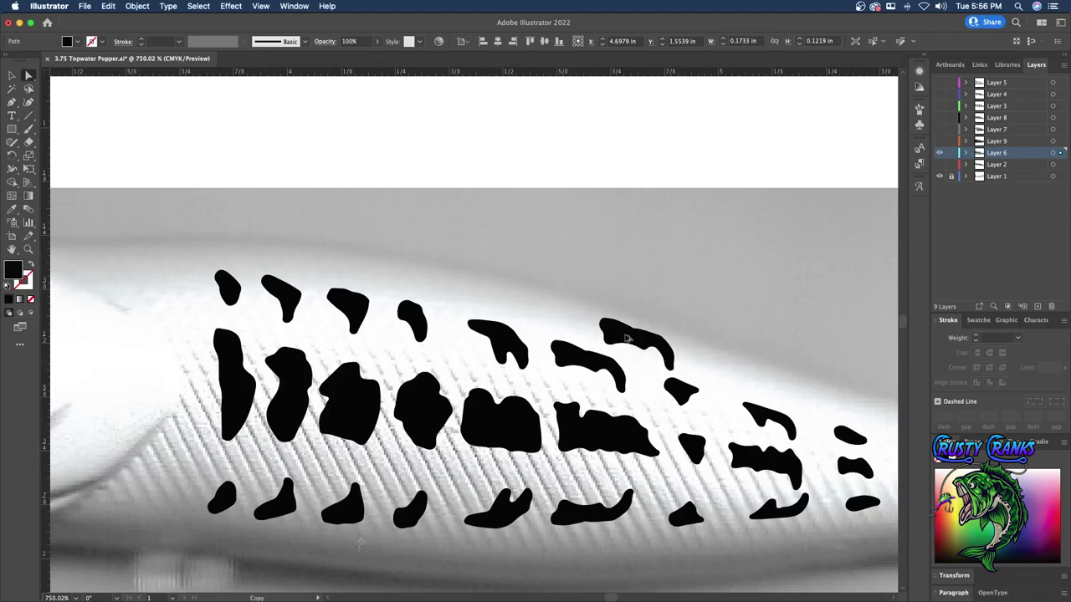
left_click_drag(626, 337, 643, 324)
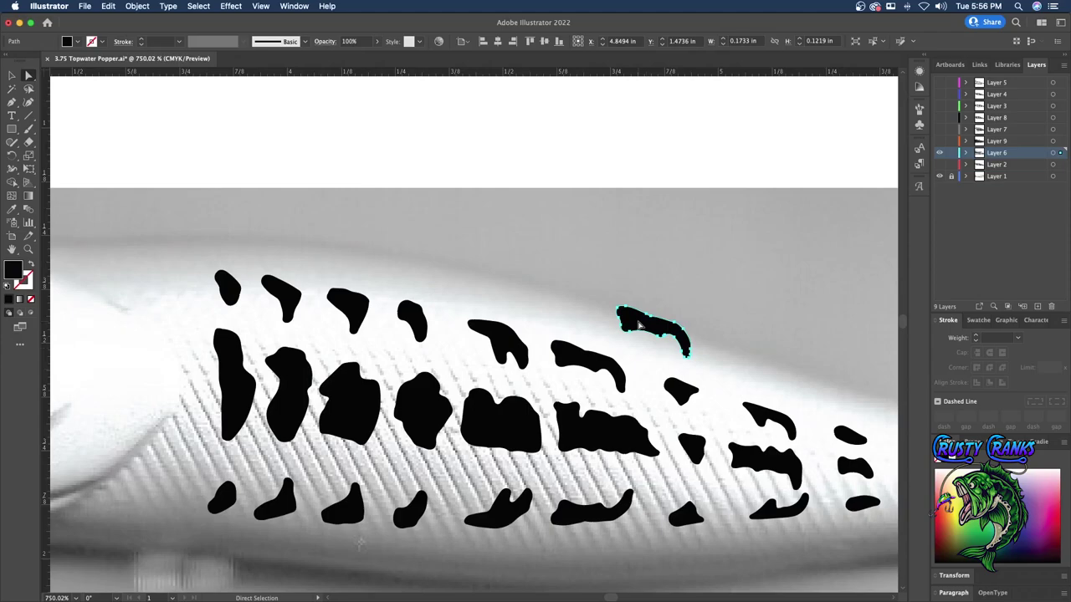
key("Delete")
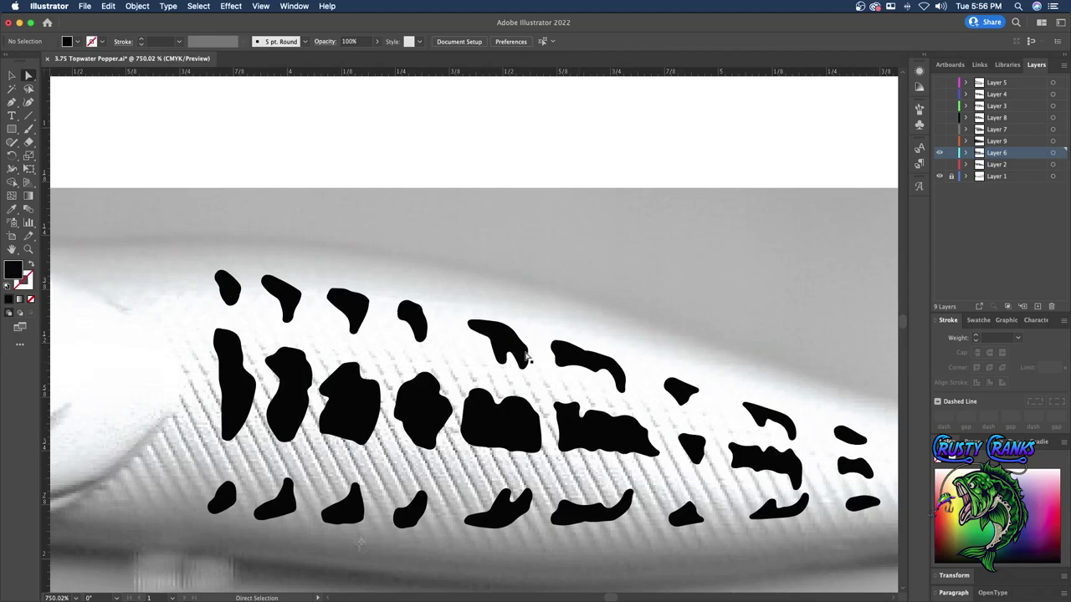
- Draw a small closed five-sided black shape with the Pen tool above the lure's back
left_click(411, 309)
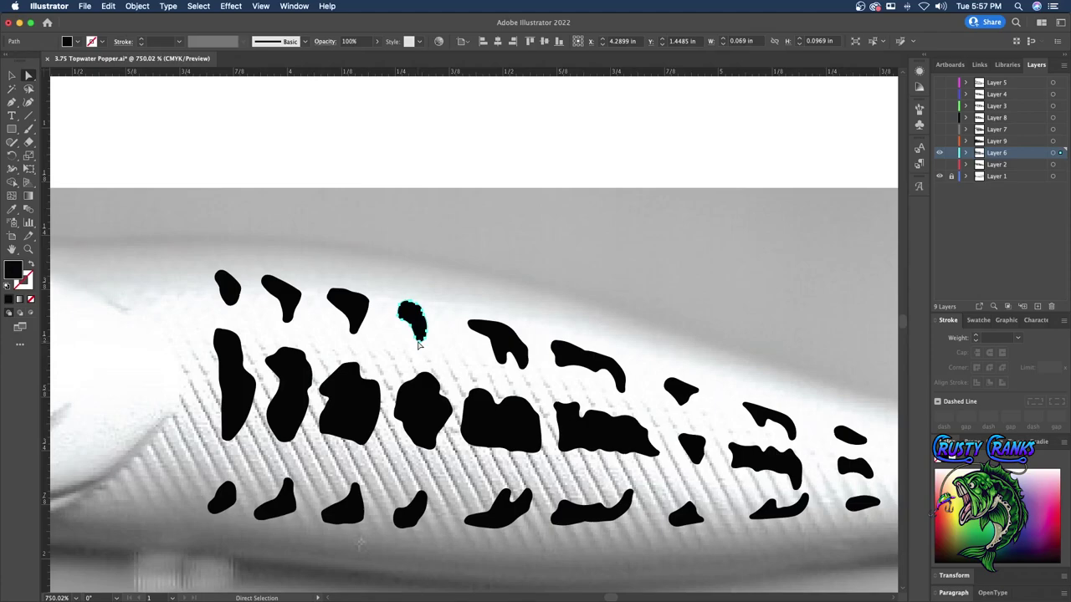
left_click(13, 104)
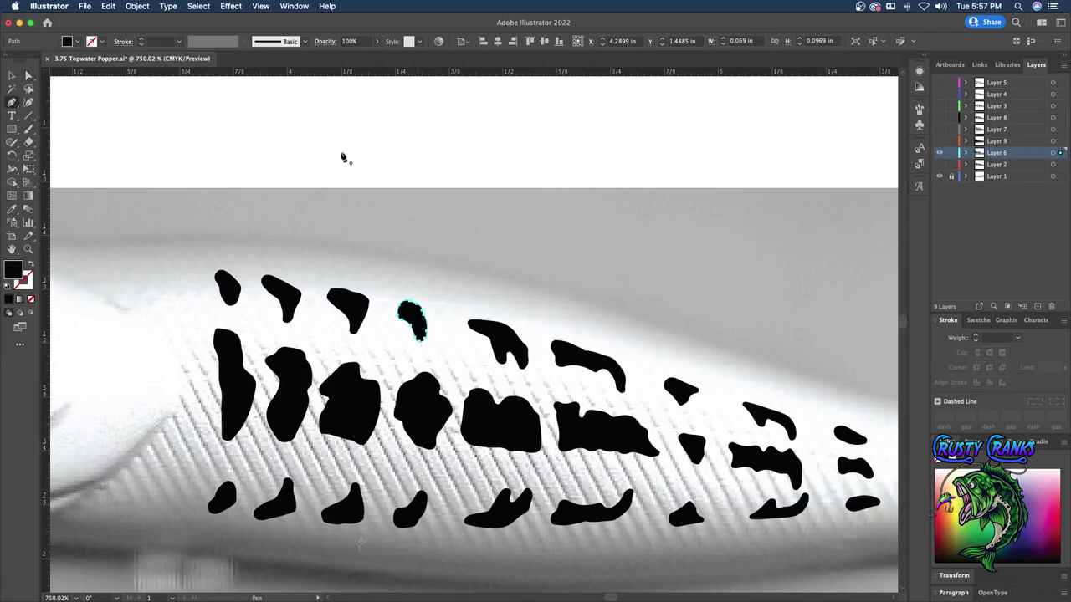
left_click(347, 157)
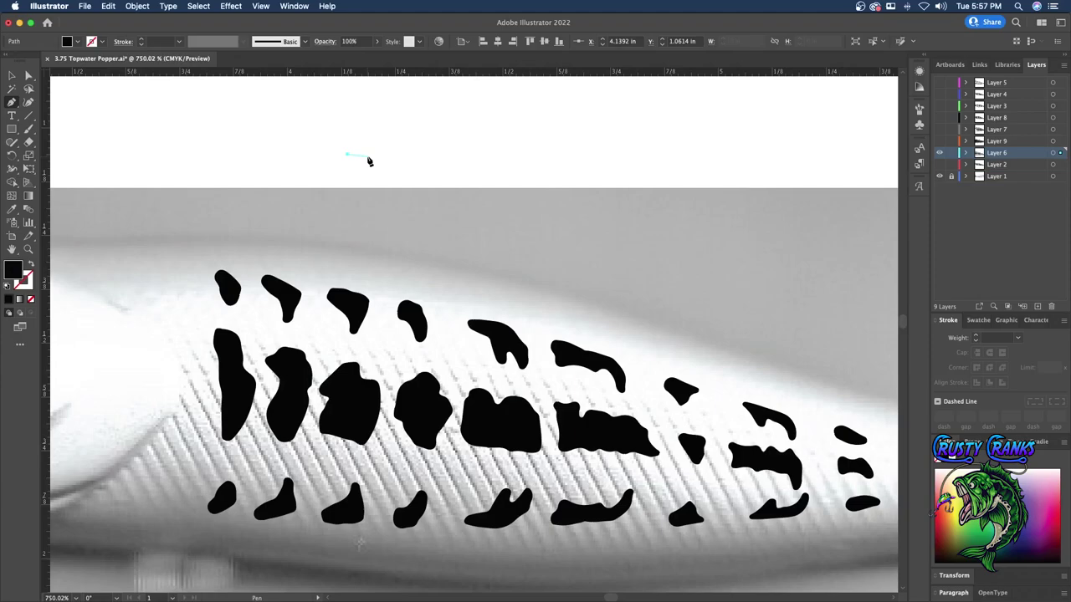
left_click(368, 159)
left_click(384, 178)
left_click(359, 204)
left_click(343, 176)
left_click(347, 157)
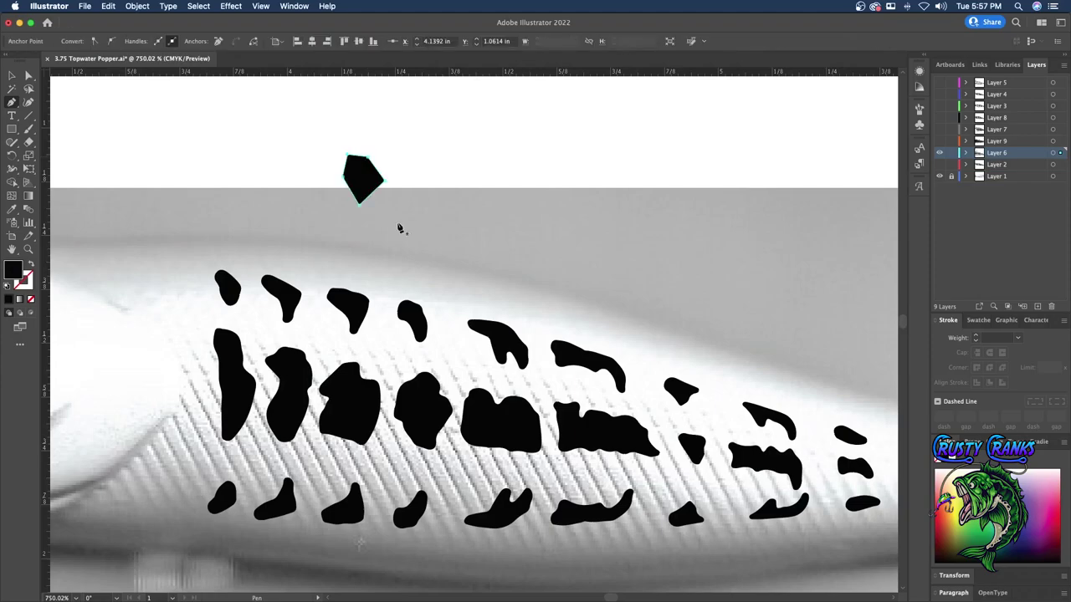
- Try moving the five-sided shape closer to the lure's back and undo the move
key("a")
key("v")
left_click_drag(365, 184, 446, 209)
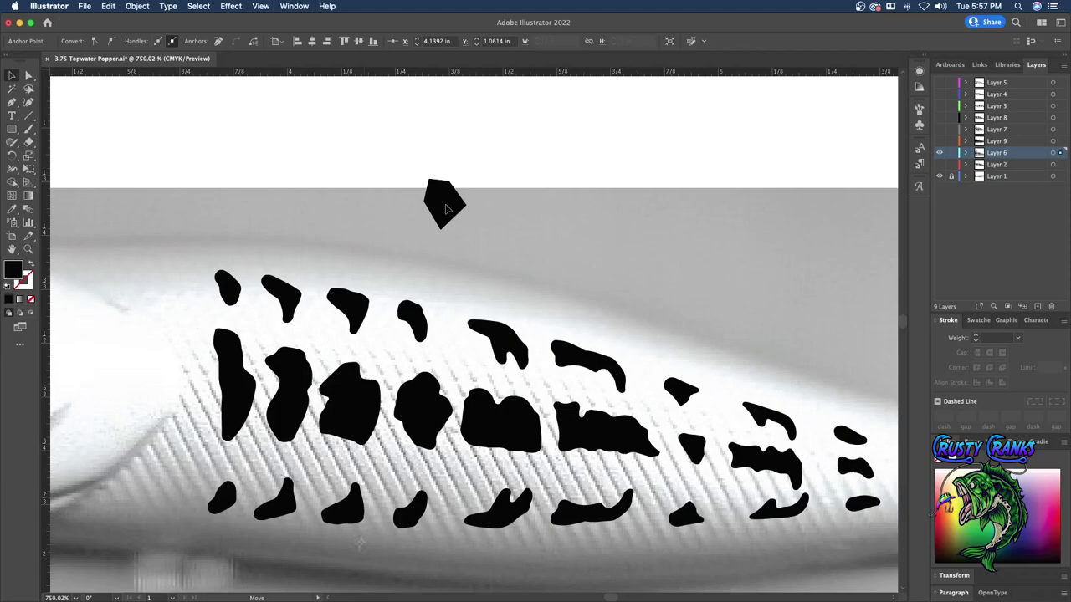
key("super+z")
left_click(29, 75)
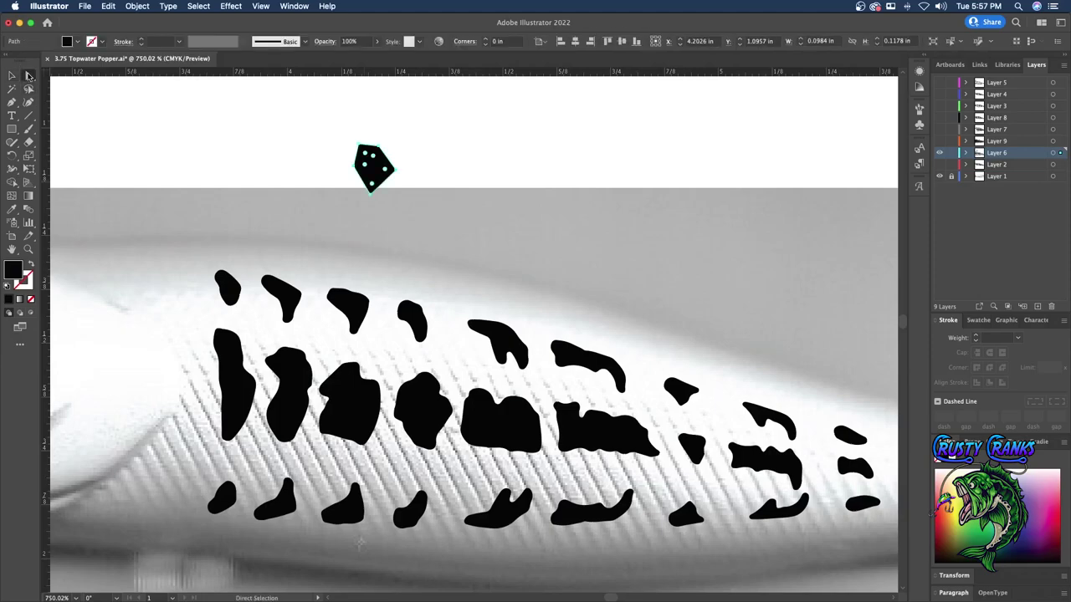
- Reshape the five-sided shape by curving one corner and pulling other corners outward, and delete it
left_click(13, 102)
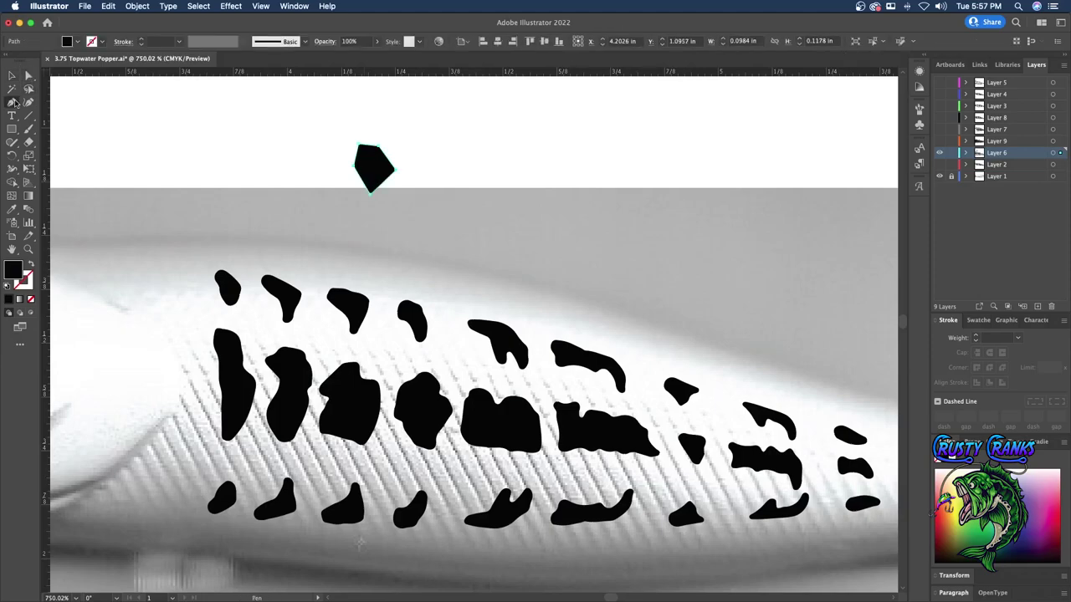
left_click(15, 102)
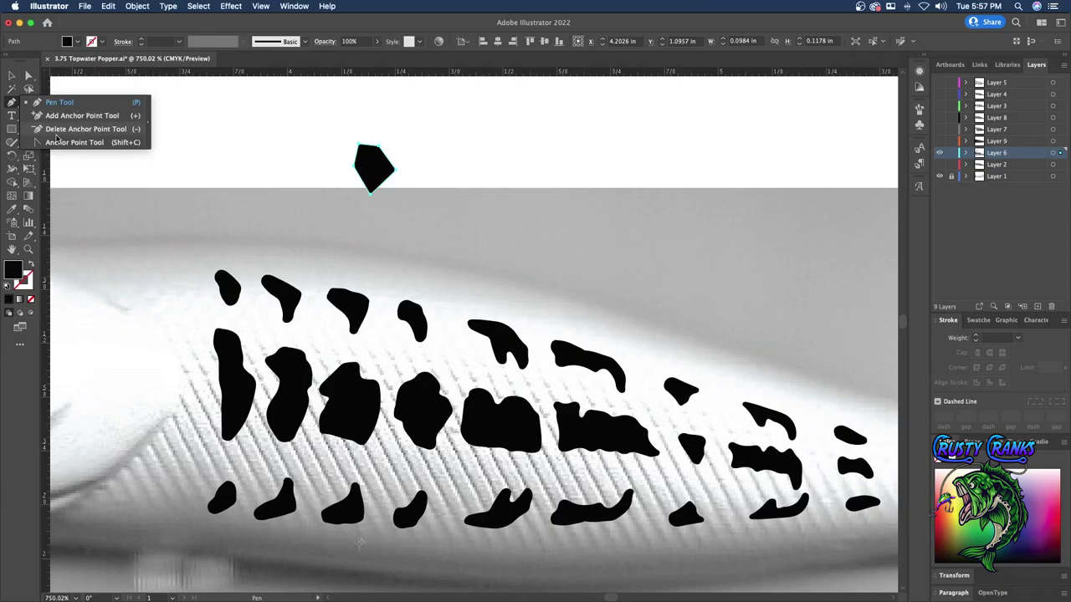
left_click(63, 141)
left_click(31, 79)
left_click_drag(373, 157, 417, 135)
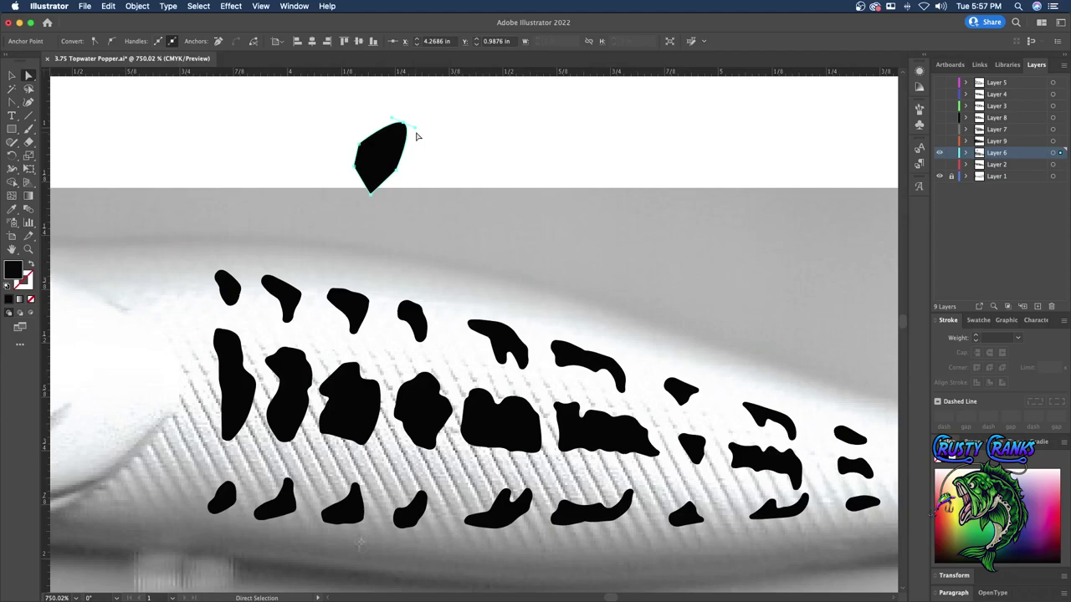
left_click_drag(416, 136, 410, 145)
left_click_drag(354, 166, 326, 149)
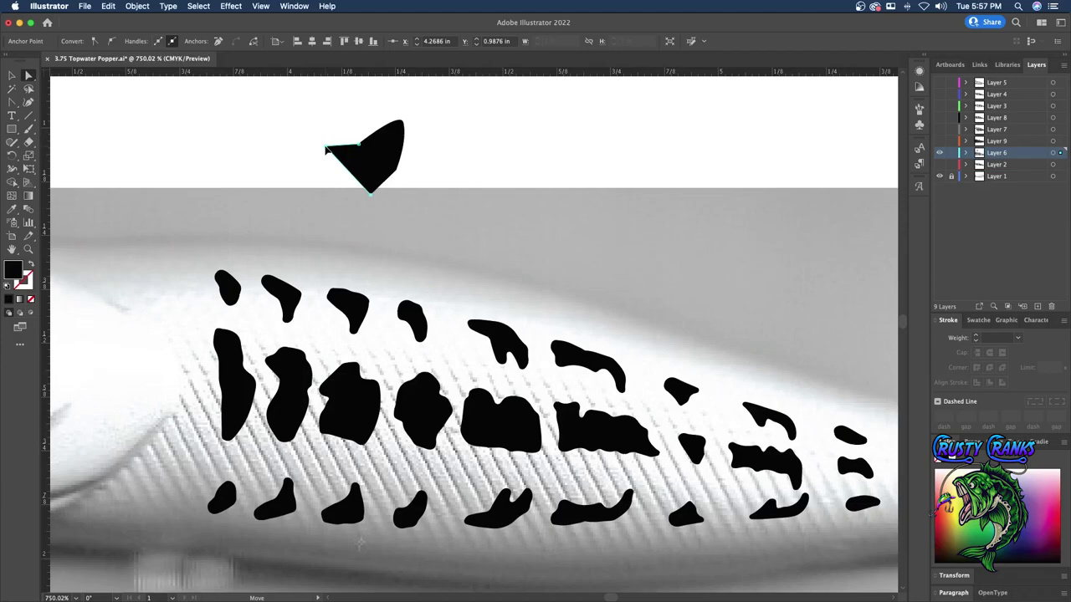
left_click_drag(358, 144, 347, 118)
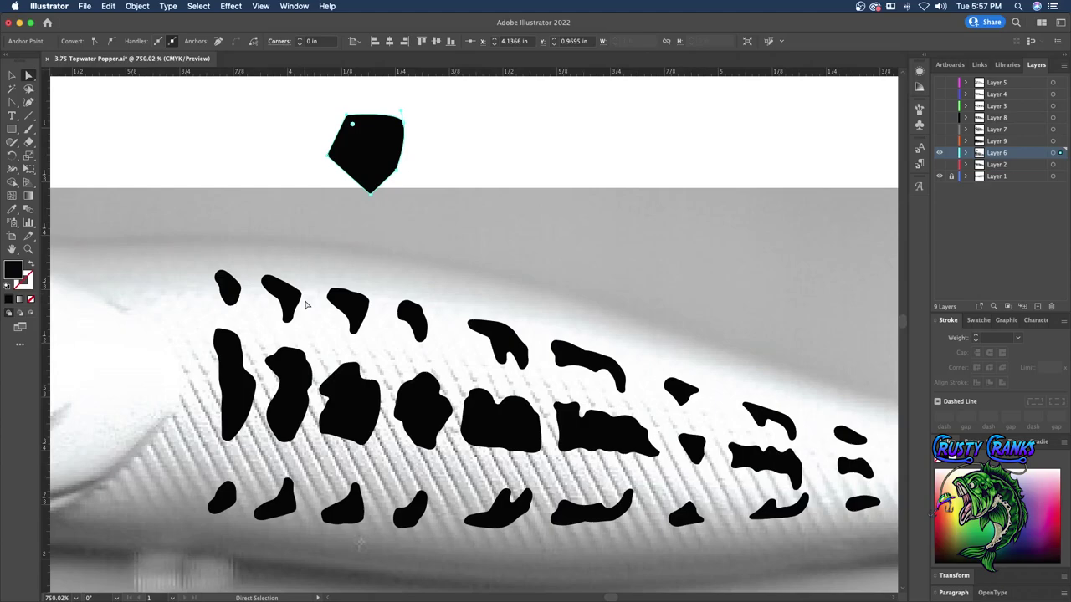
key("Delete")
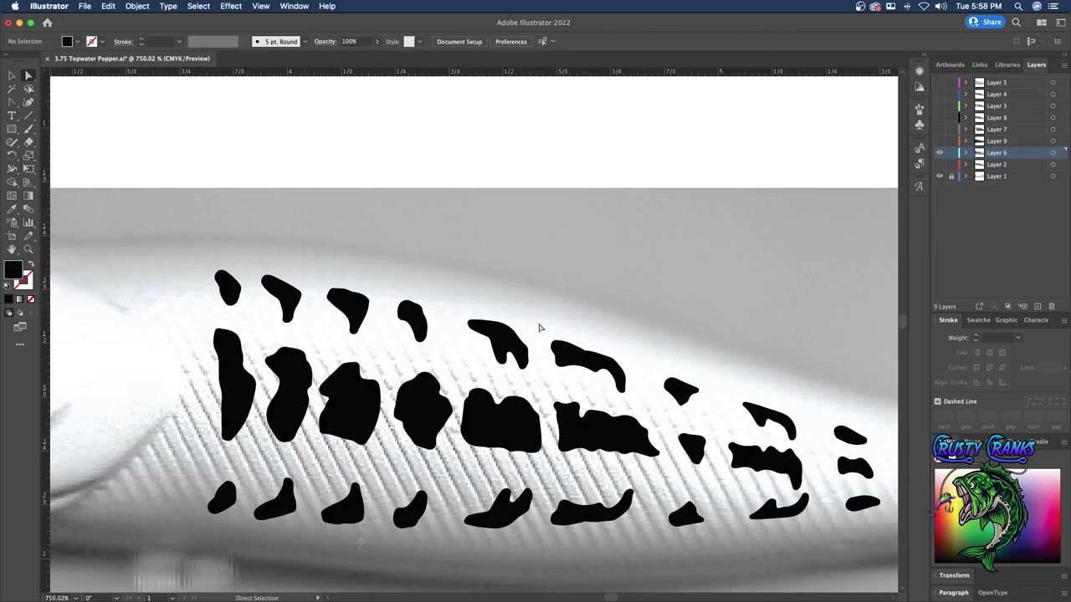
- Shift the two columns of large marks just ahead of the small triangular marks slightly toward the tail
left_click_drag(539, 328, 657, 528)
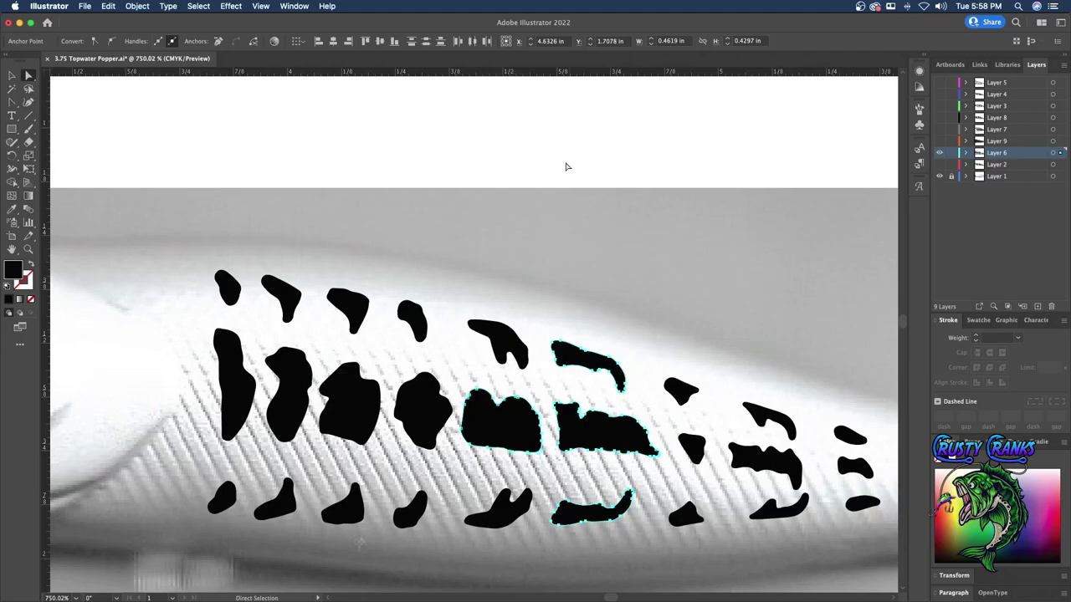
left_click(593, 519)
left_click_drag(594, 520, 599, 525)
left_click(497, 427)
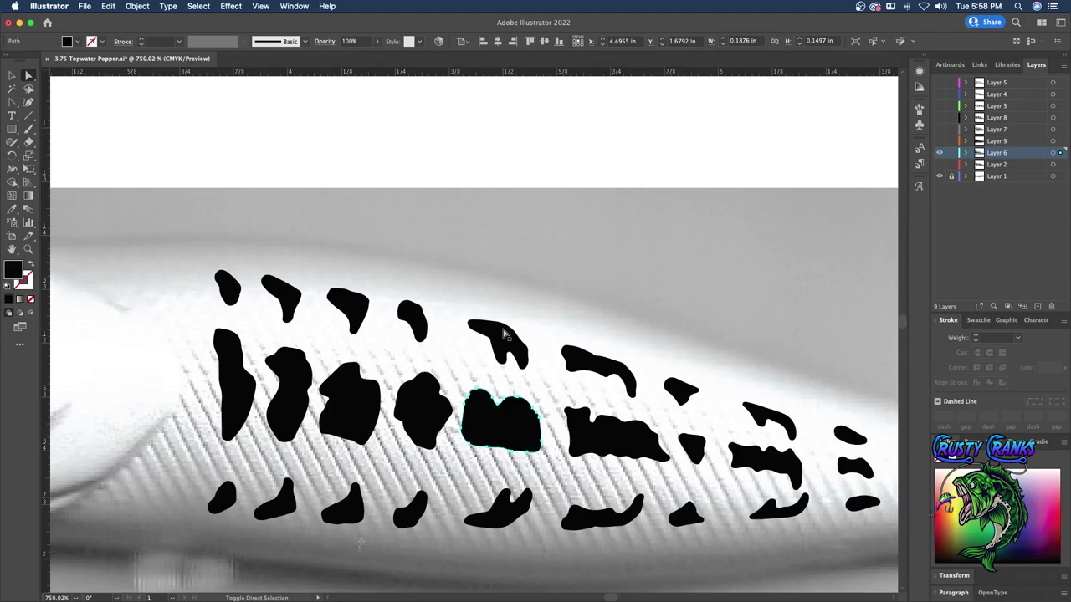
- Spread the first four marks of the lower row toward the lure's head, moving the frontmost one farthest
left_click(224, 499)
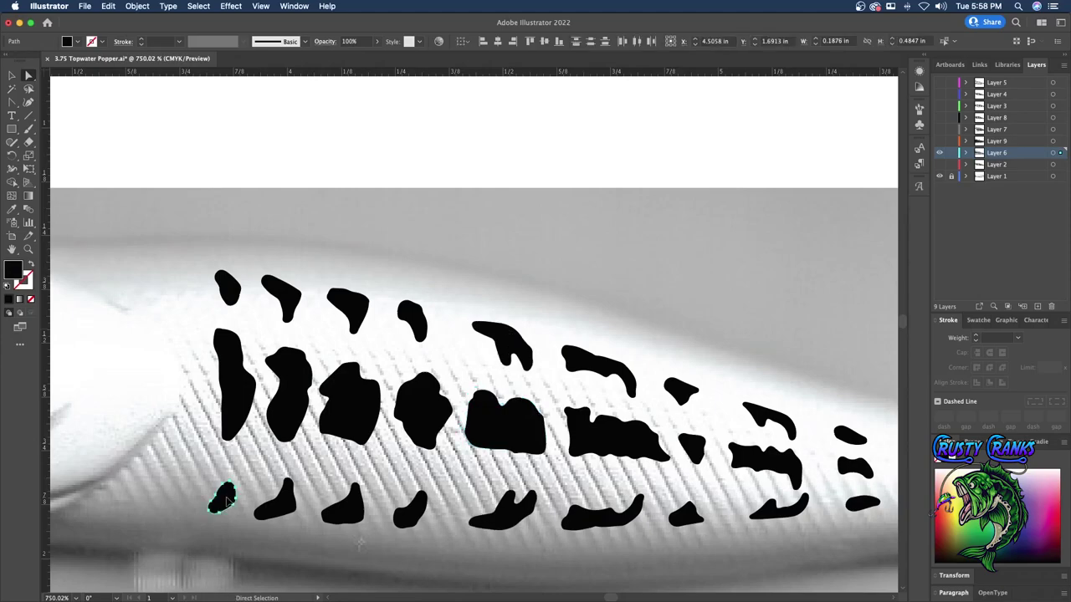
left_click_drag(226, 500, 174, 479)
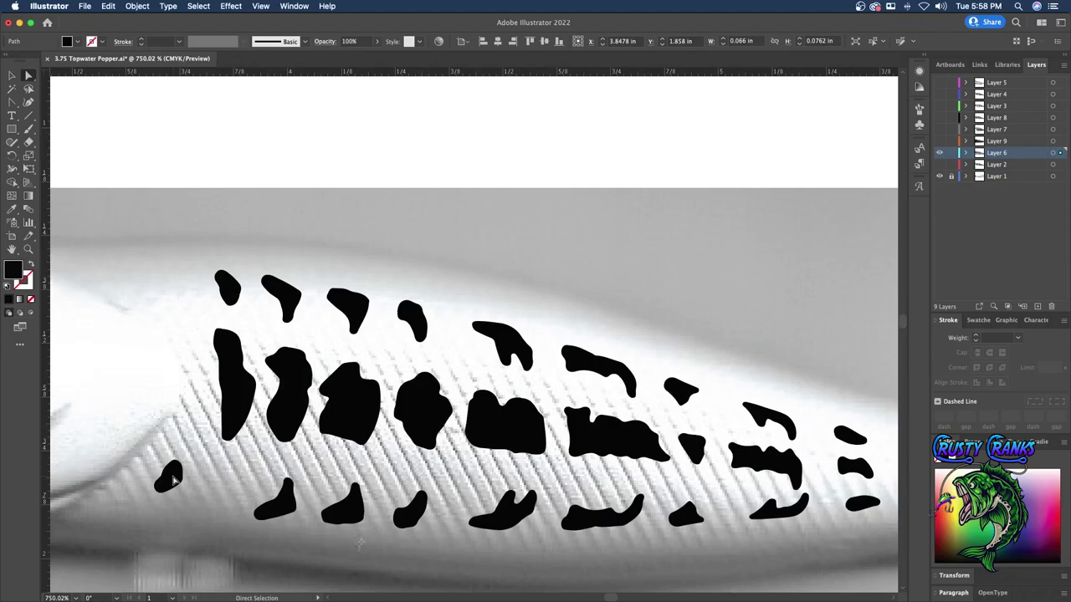
left_click_drag(356, 521, 332, 516)
left_click(416, 519)
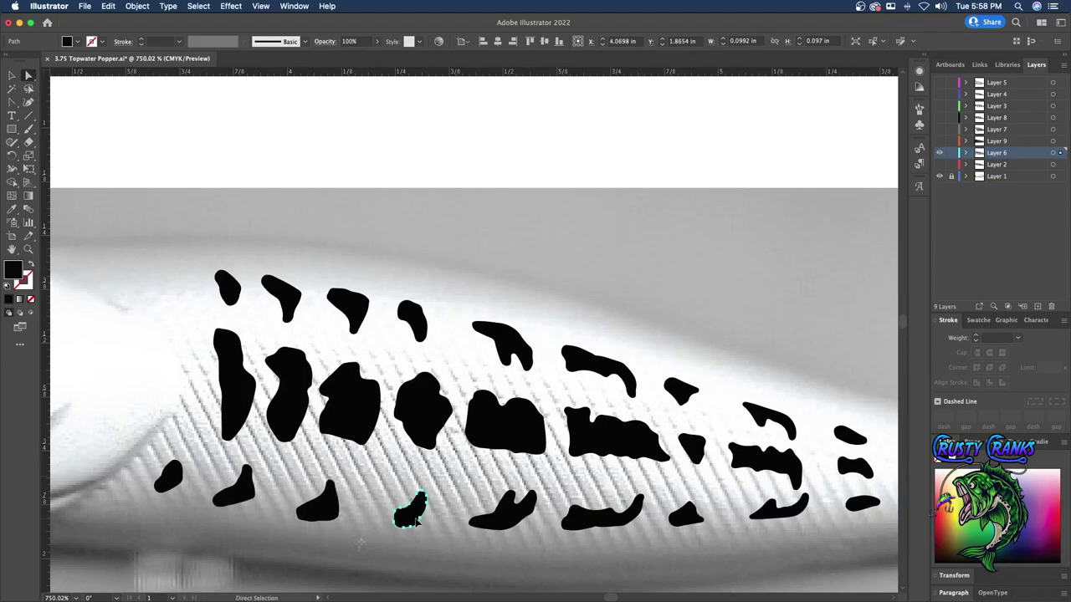
left_click_drag(416, 519, 410, 513)
- Spread out the front upper and middle marks, moving the foremost ones toward the head and the fourth upper mark toward the tail
left_click_drag(420, 314, 431, 310)
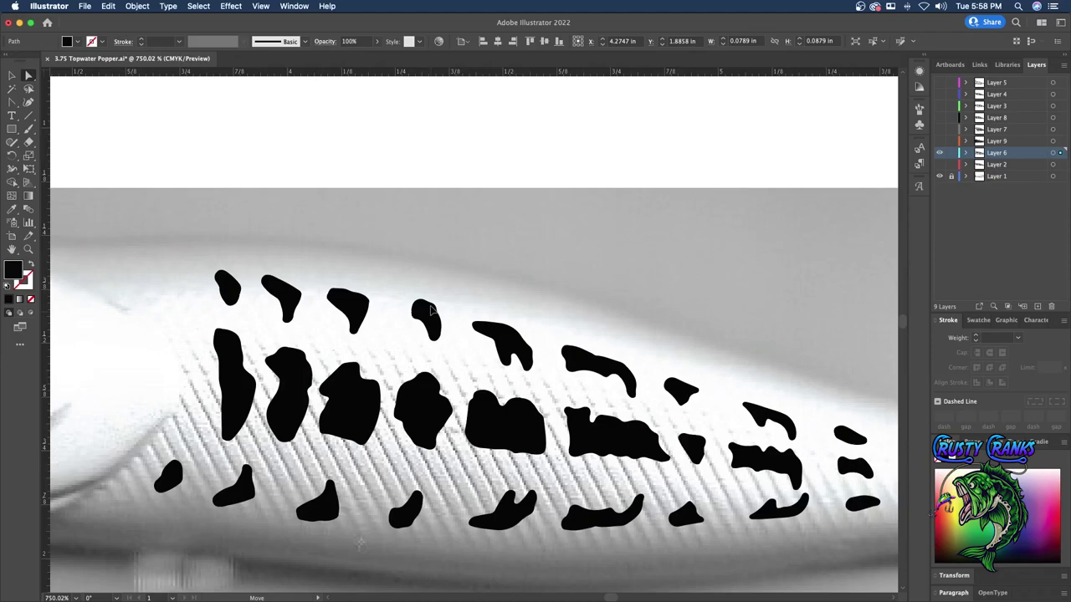
left_click(220, 368)
left_click_drag(230, 289, 189, 290)
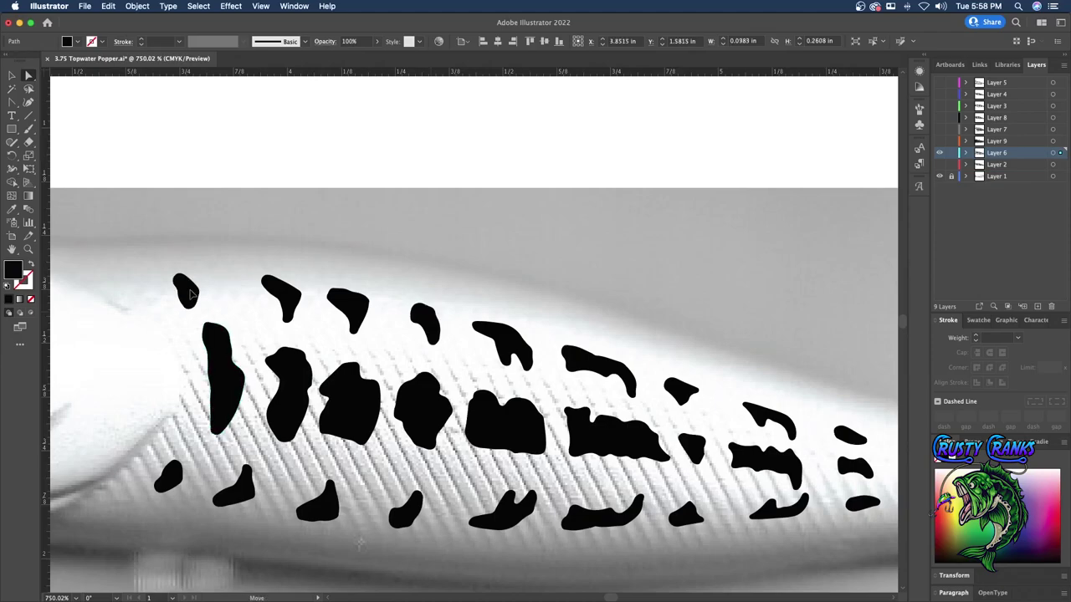
left_click_drag(288, 301, 262, 301)
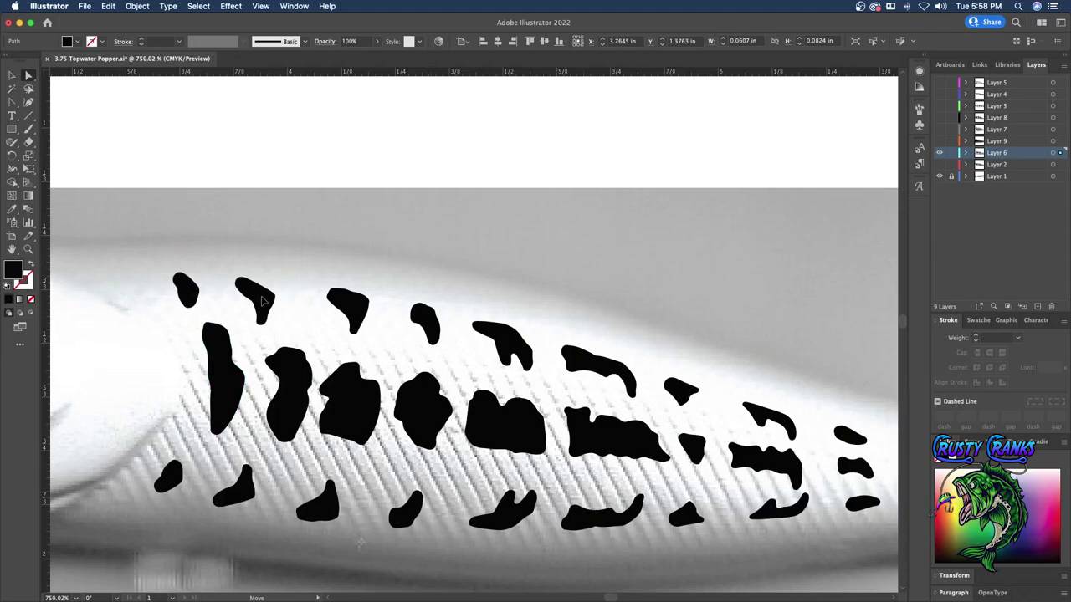
left_click_drag(344, 406, 352, 408)
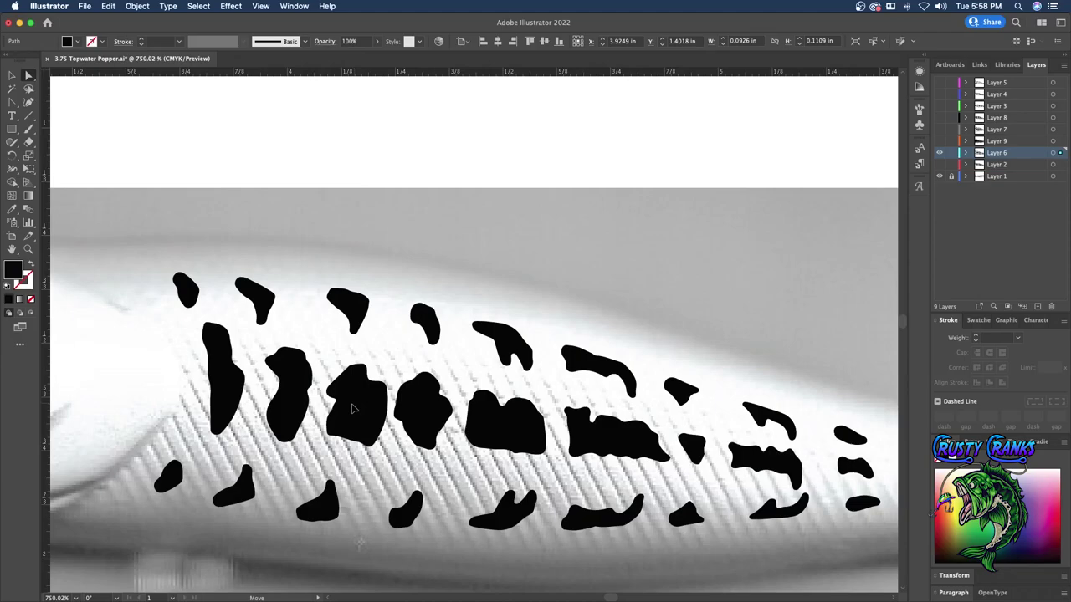
key("super+z")
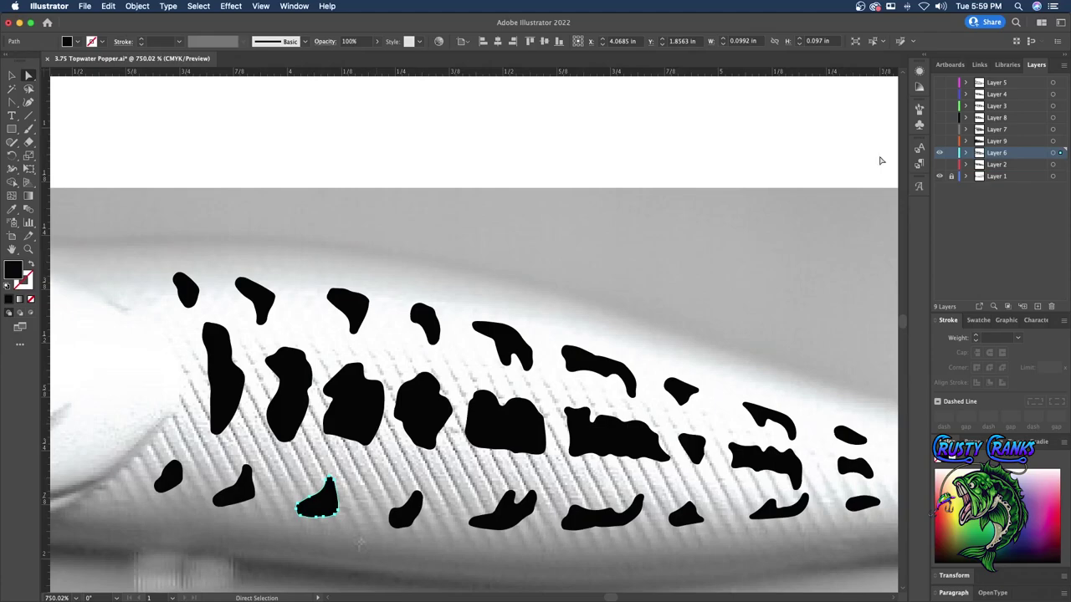
- Nudge the column of three small triangular marks slightly toward the lure's tail
left_click(29, 251)
key("v")
scroll(633, 320, "down", 3)
scroll(633, 319, "right", 3)
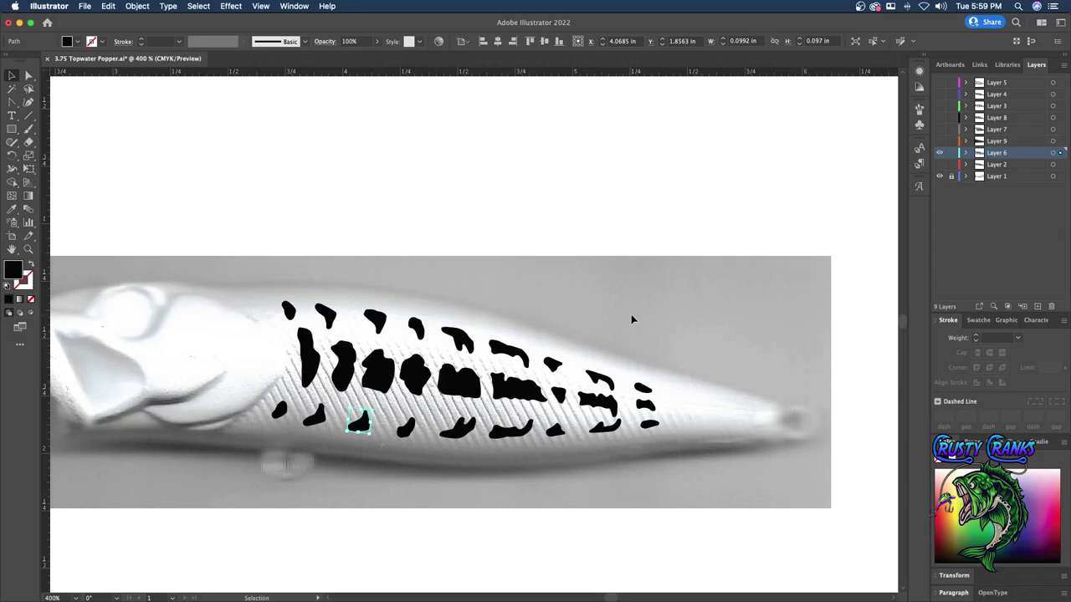
key("a")
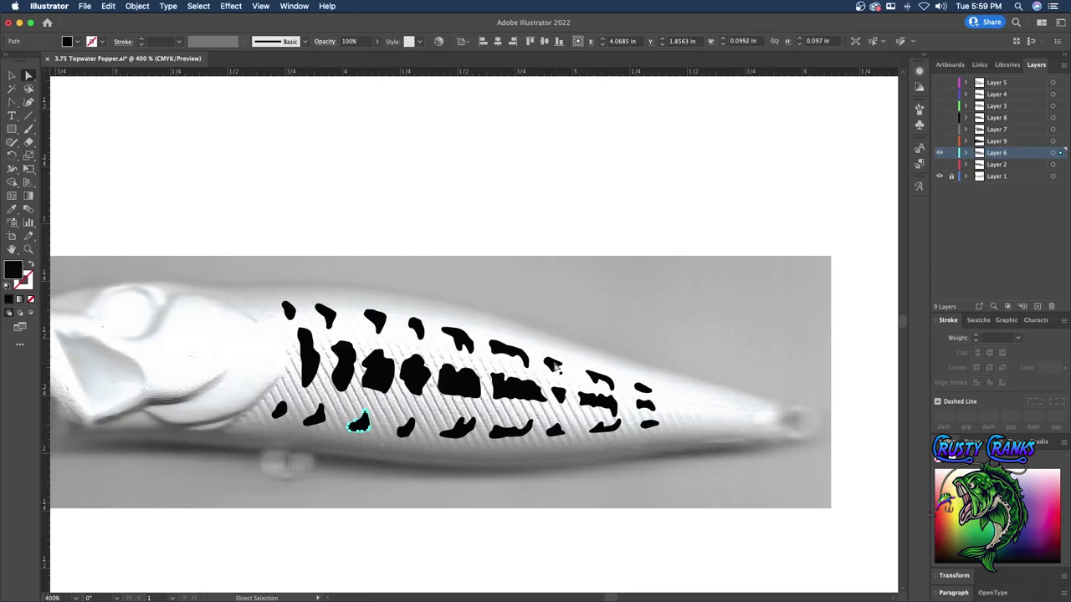
left_click(555, 366)
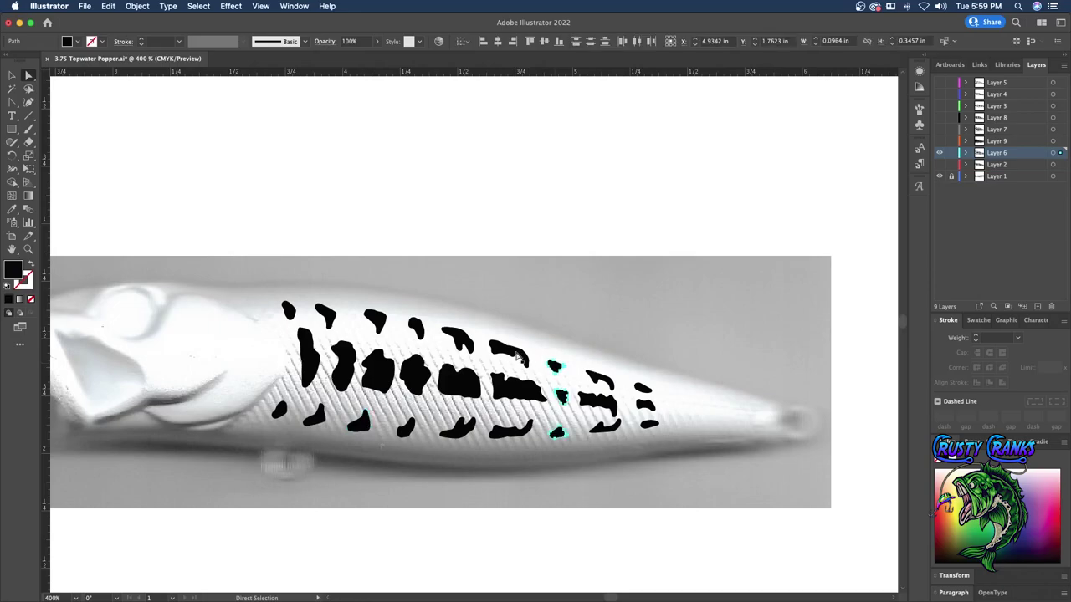
- Show the Layer 9 spine-and-dots pattern on the lure and hide Layer 6
left_click(938, 141)
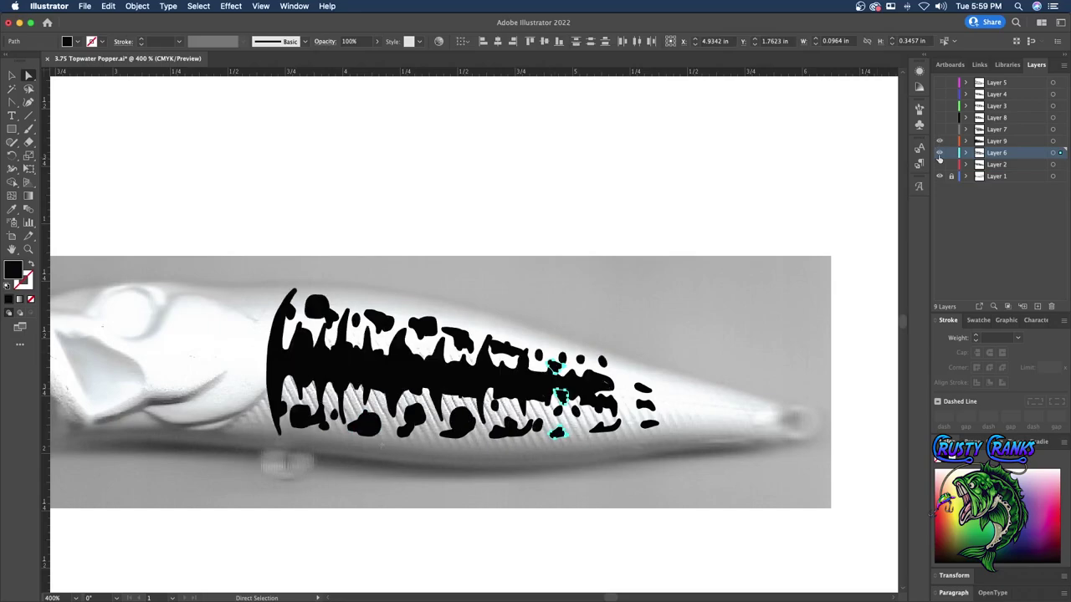
left_click(939, 152)
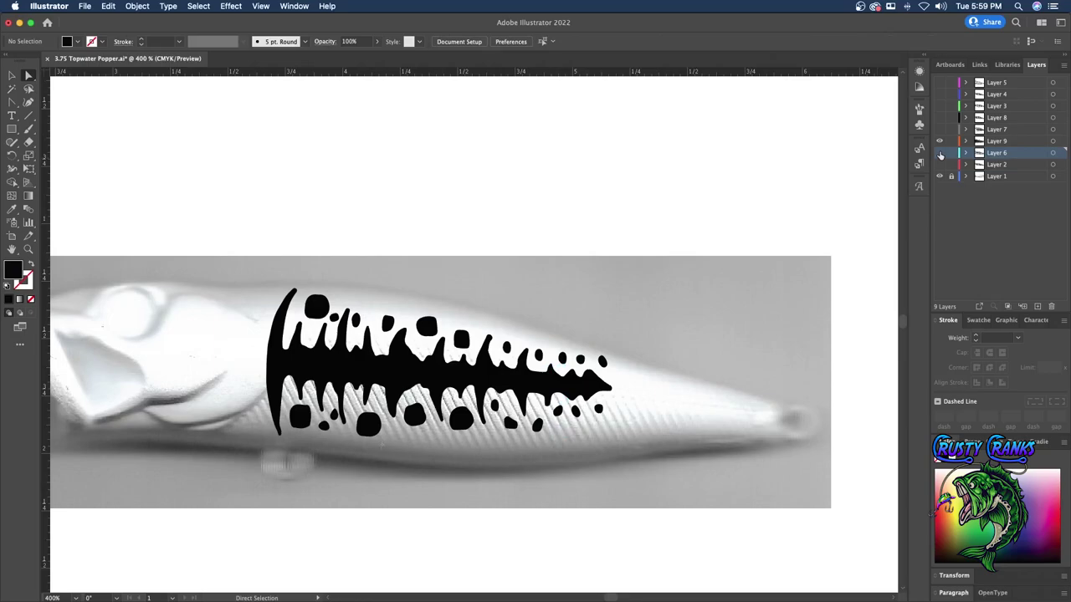
key("v")
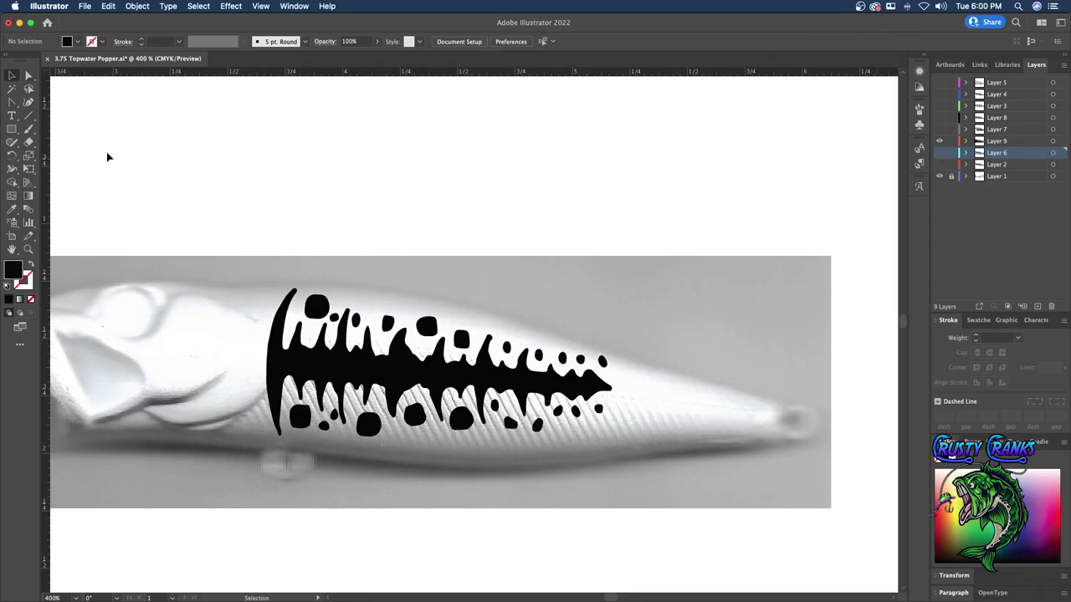
- Try moving the Layer 9 spine shape off its dots to above the lure, and undo the move
left_click(403, 350)
left_click_drag(616, 398, 619, 401)
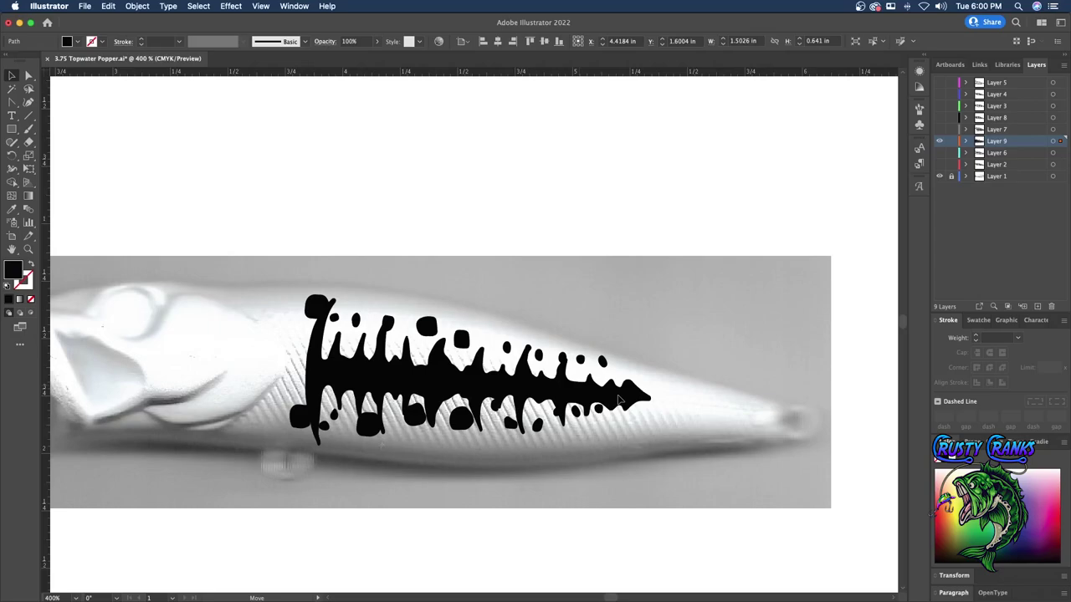
left_click_drag(619, 400, 647, 197)
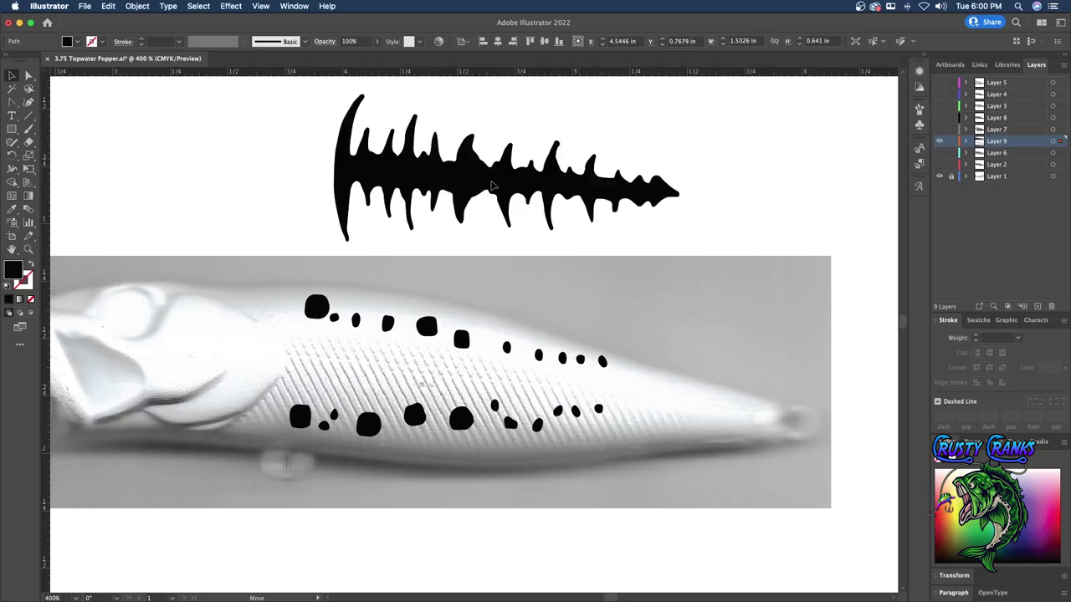
left_click(317, 307)
left_click(356, 319)
left_click(388, 324)
key("super+z")
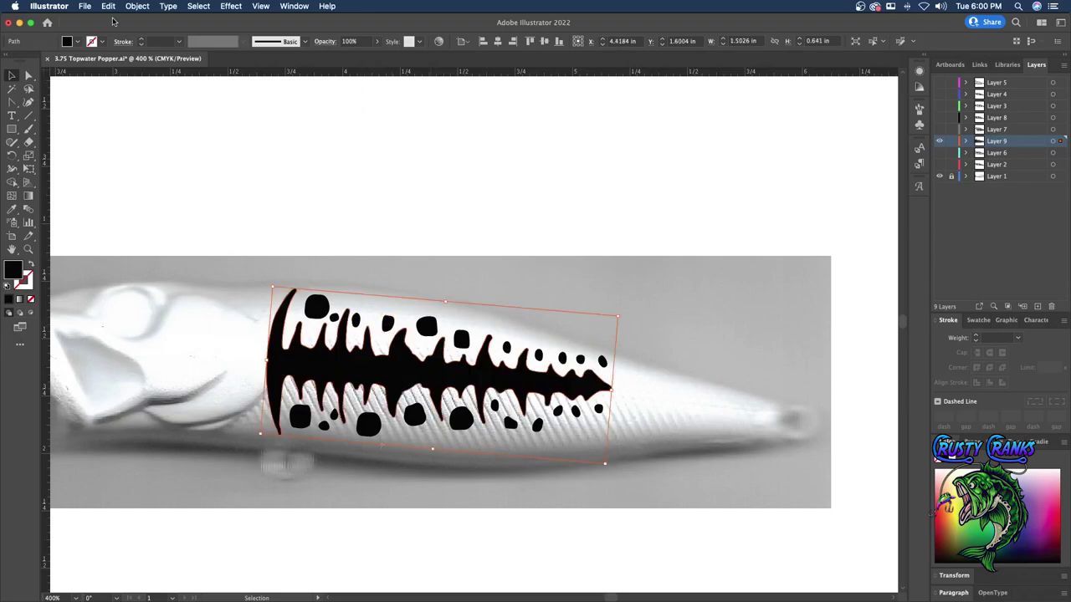
- Fit all Layer 9 pieces to the lure's body by shifting them tailward, tilting them slightly and scaling them to about 1.51 by 0.65 in
left_click(238, 263)
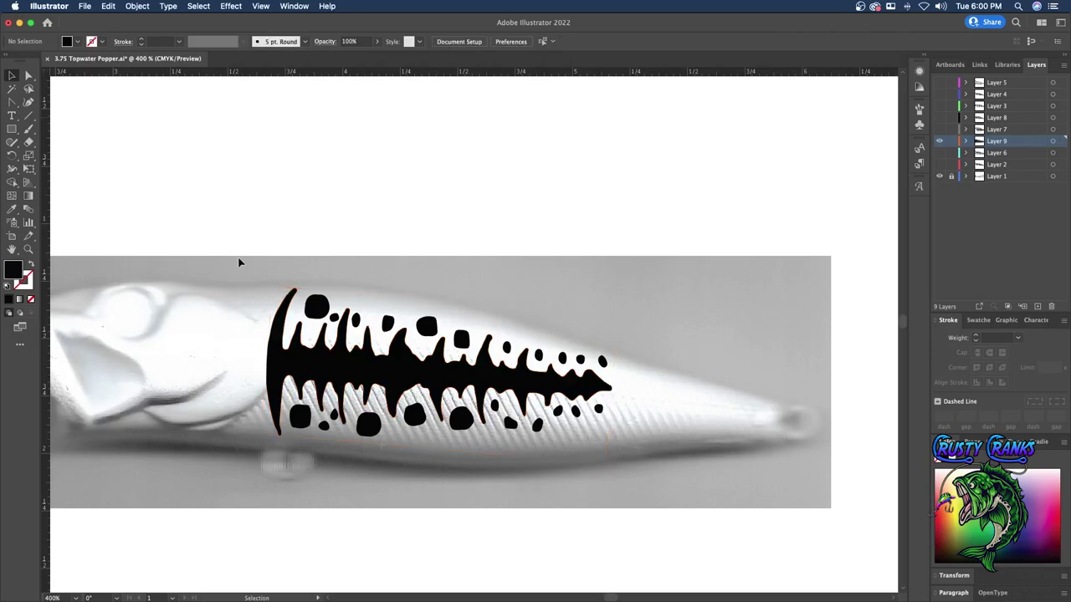
left_click_drag(468, 365, 511, 385)
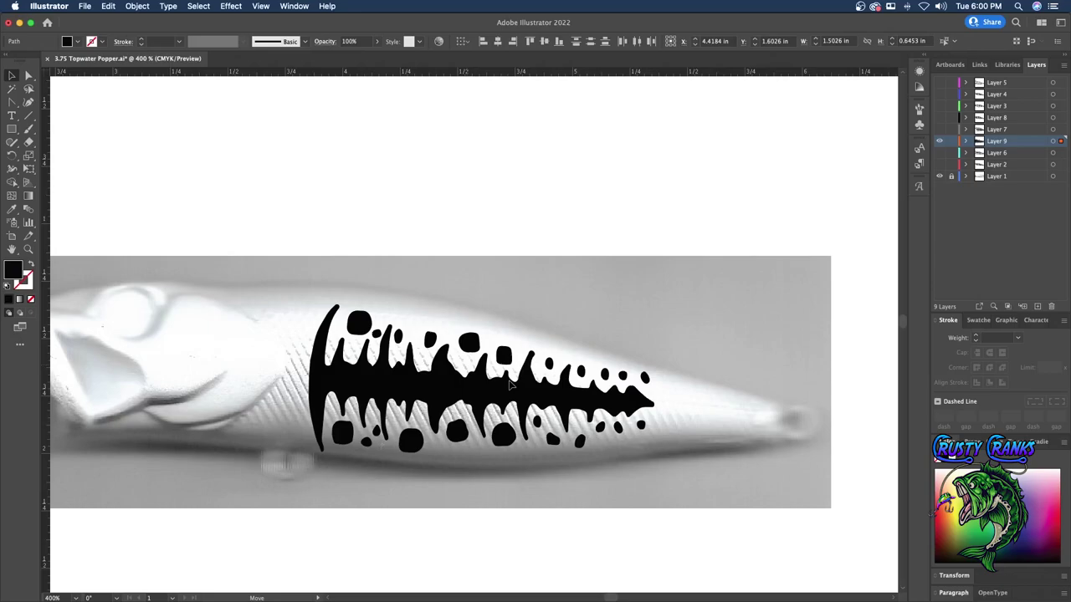
left_click_drag(659, 458, 620, 479)
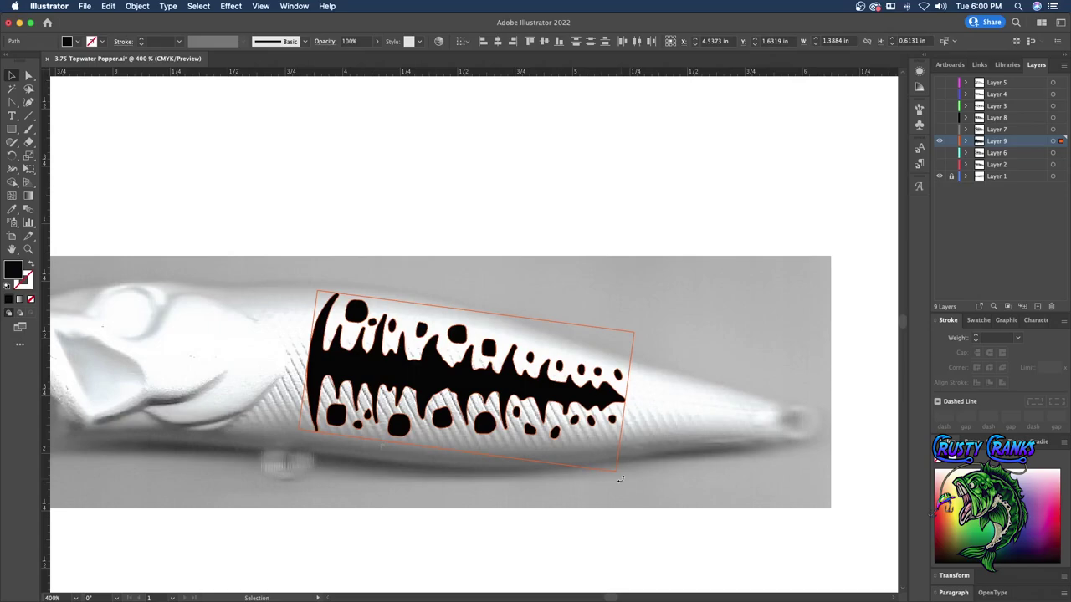
left_click_drag(626, 401, 647, 410)
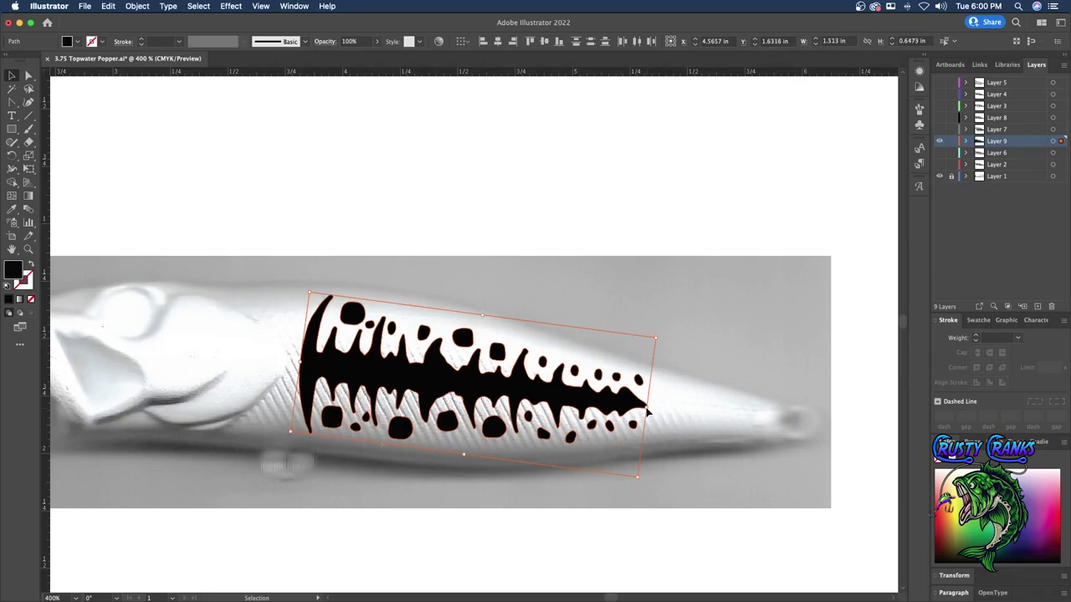
scroll(615, 416, "left", 3)
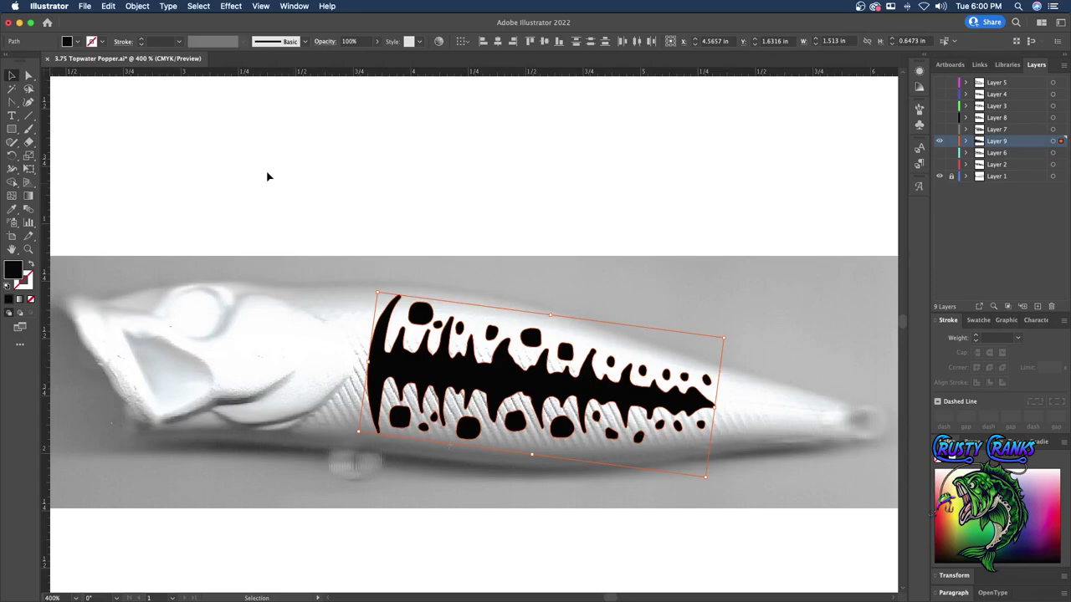
left_click(193, 145)
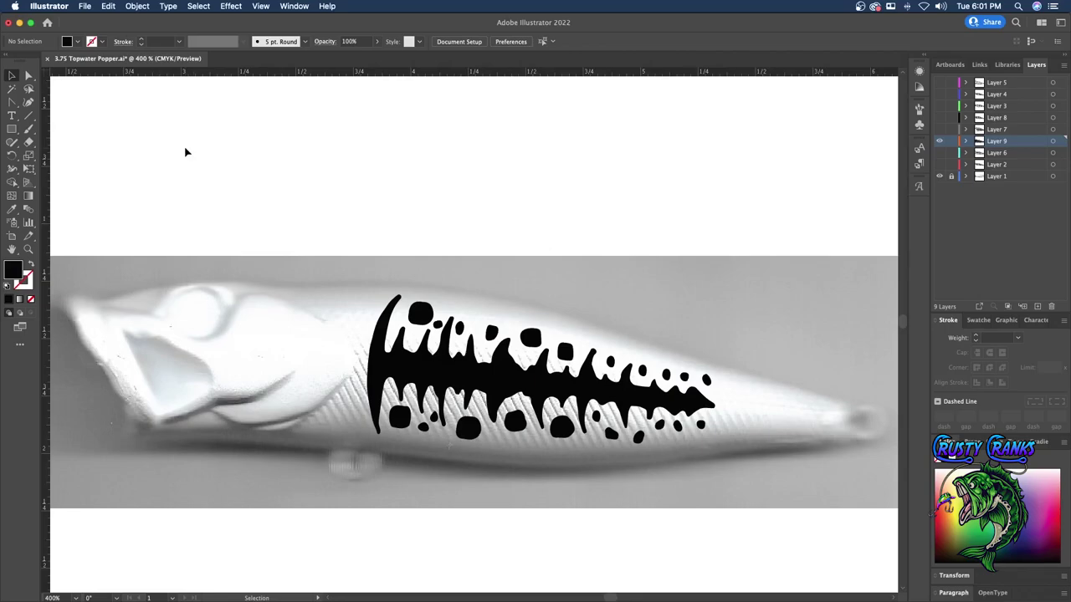
left_click(12, 129)
left_click_drag(179, 295, 217, 330)
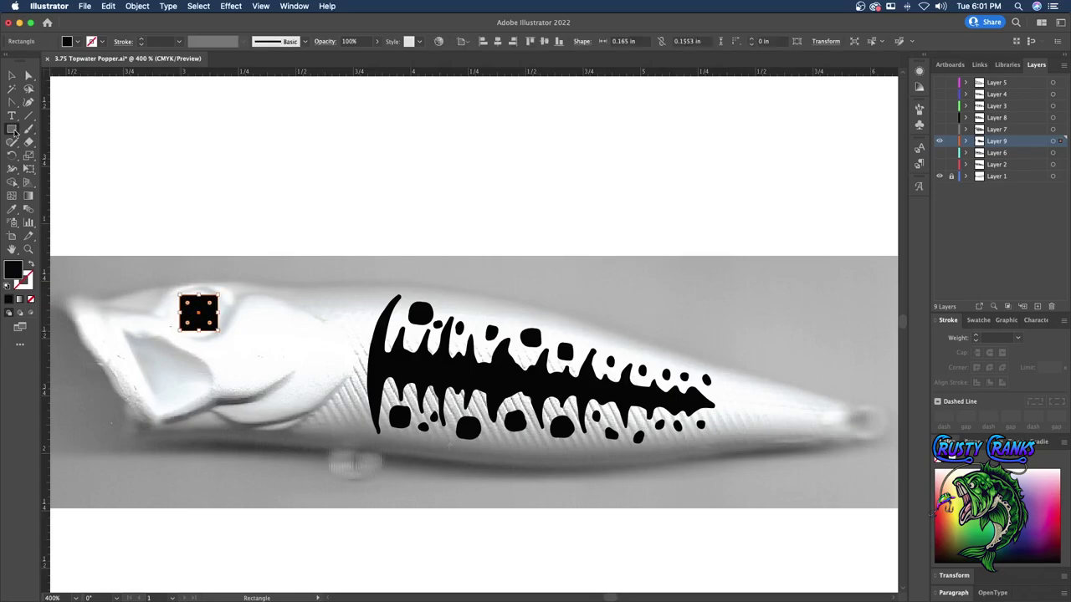
left_click(12, 129)
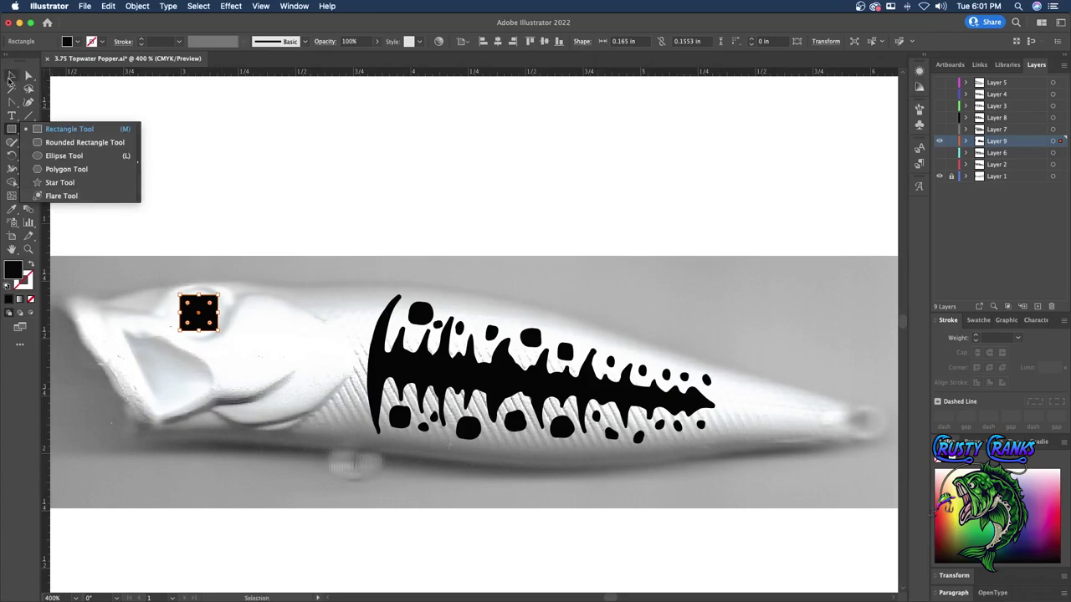
left_click(12, 76)
key("Delete")
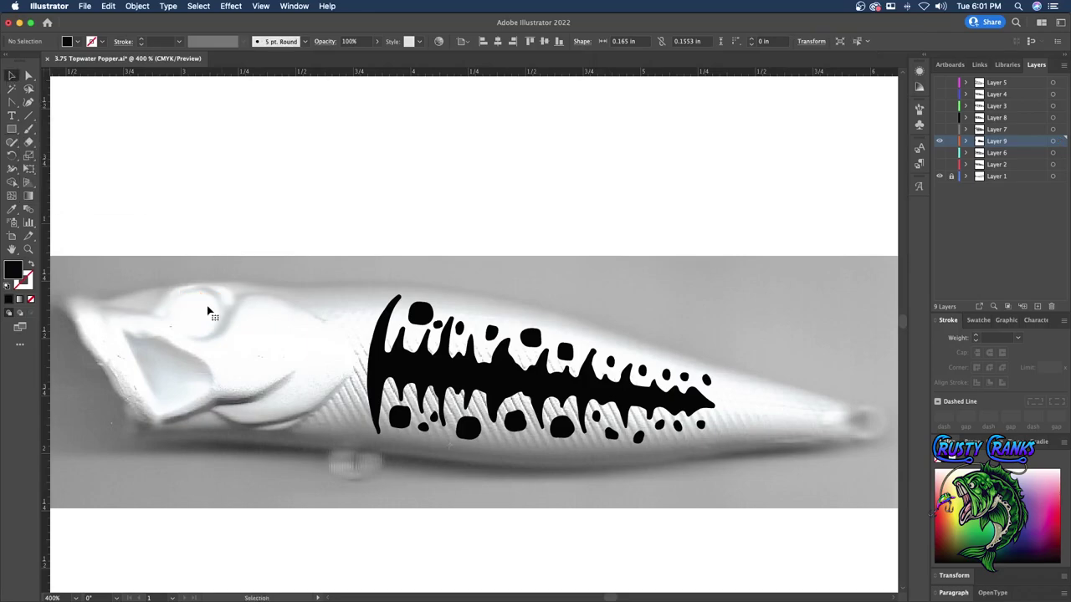
- Draw a filled circle about 0.2 in across on Layer 9 and center it over the lure's eye
left_click(11, 130)
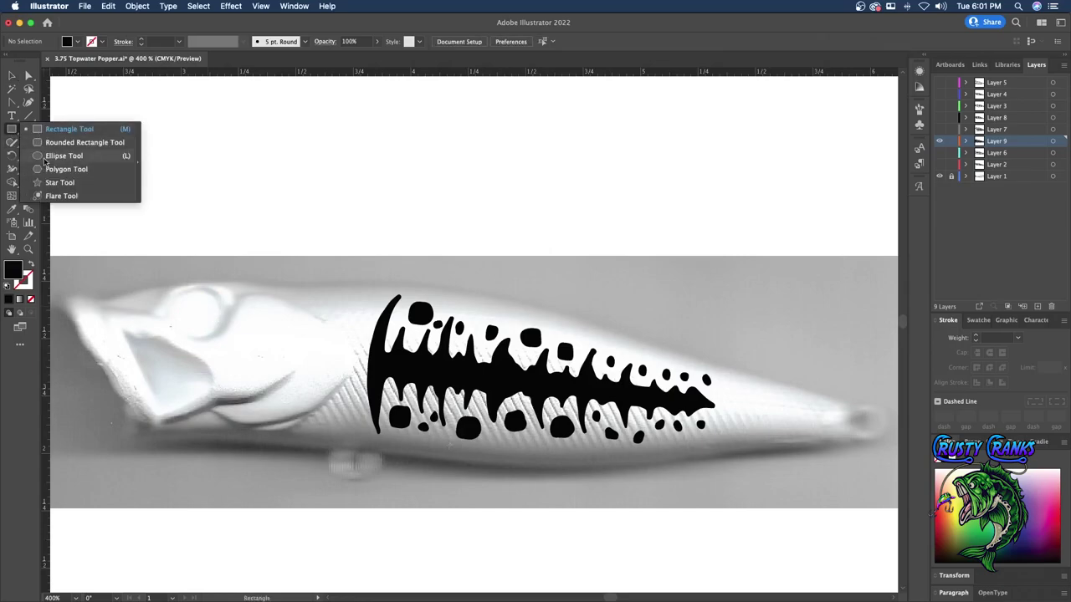
left_click(47, 157)
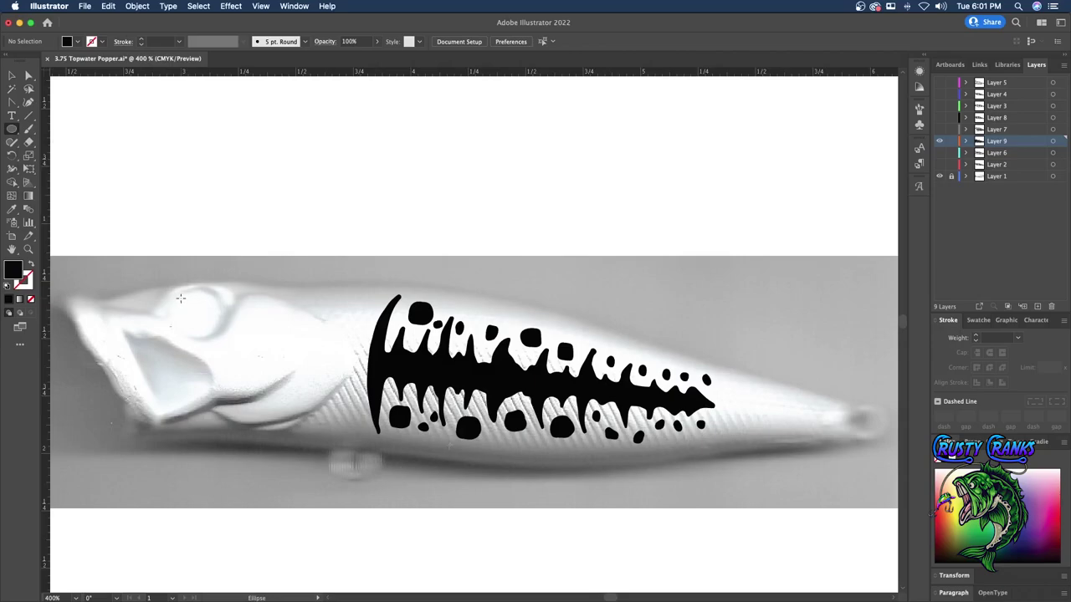
left_click_drag(180, 298, 226, 332)
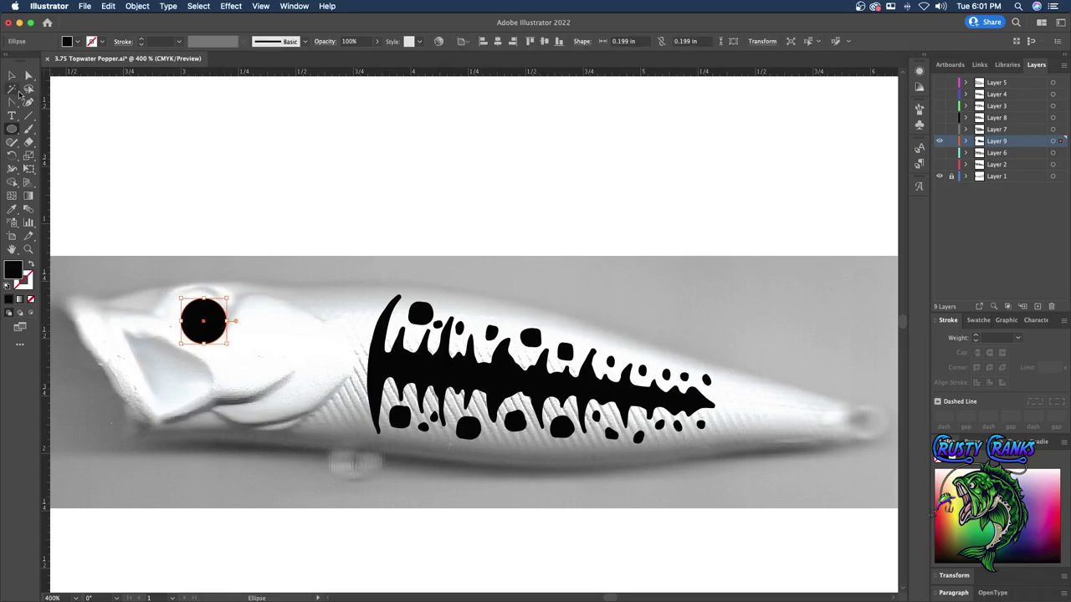
left_click(11, 76)
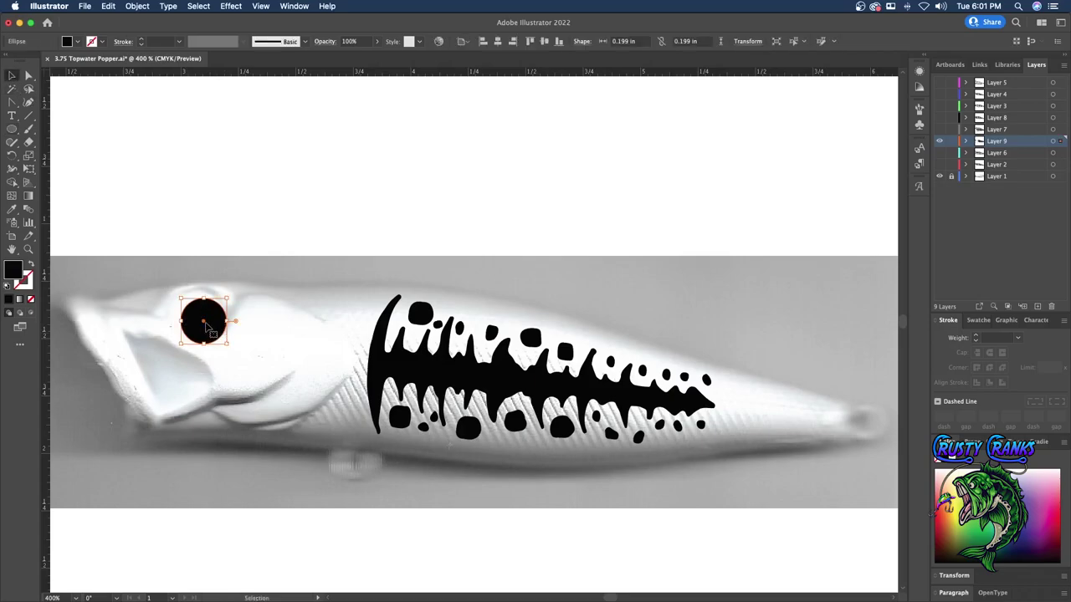
left_click_drag(202, 320, 200, 313)
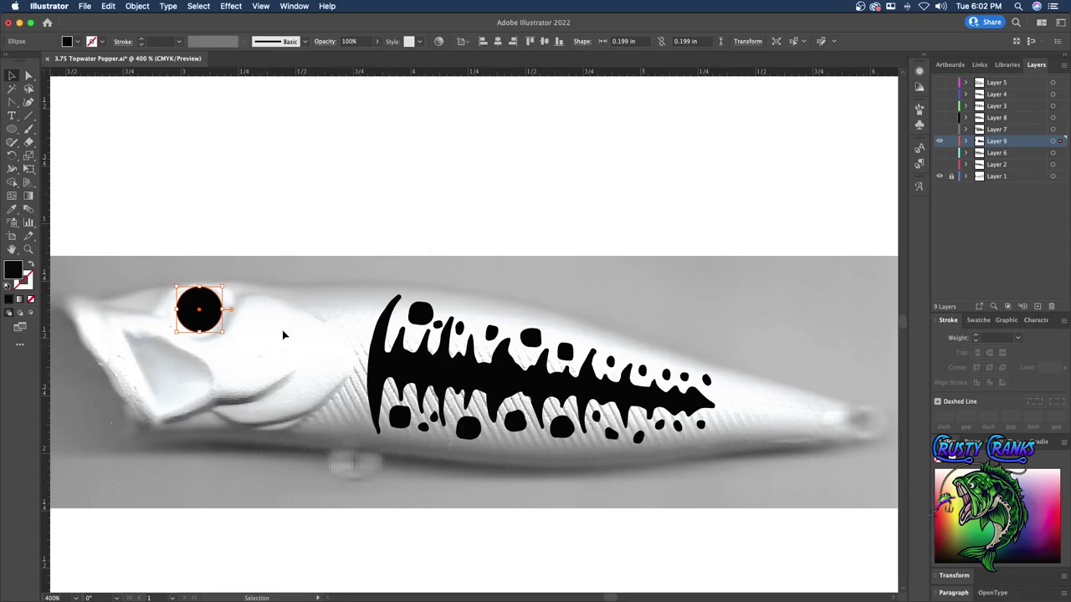
left_click(436, 230)
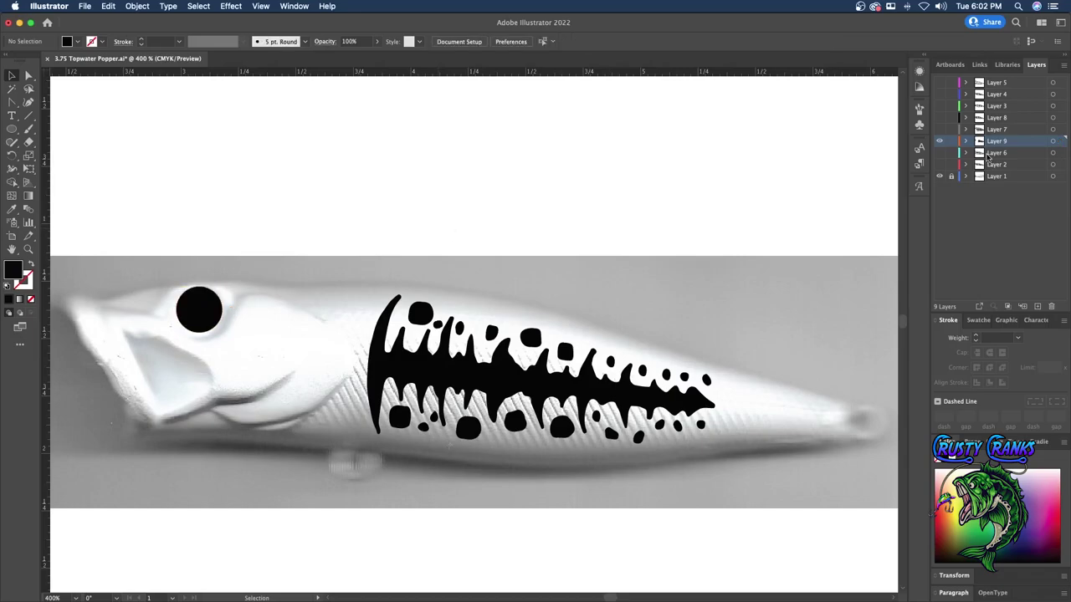
- Show Layer 7 in place of Layer 9, scale its blotch pattern to about 1.52 by 0.66 in, and shift it tailward
left_click(940, 130)
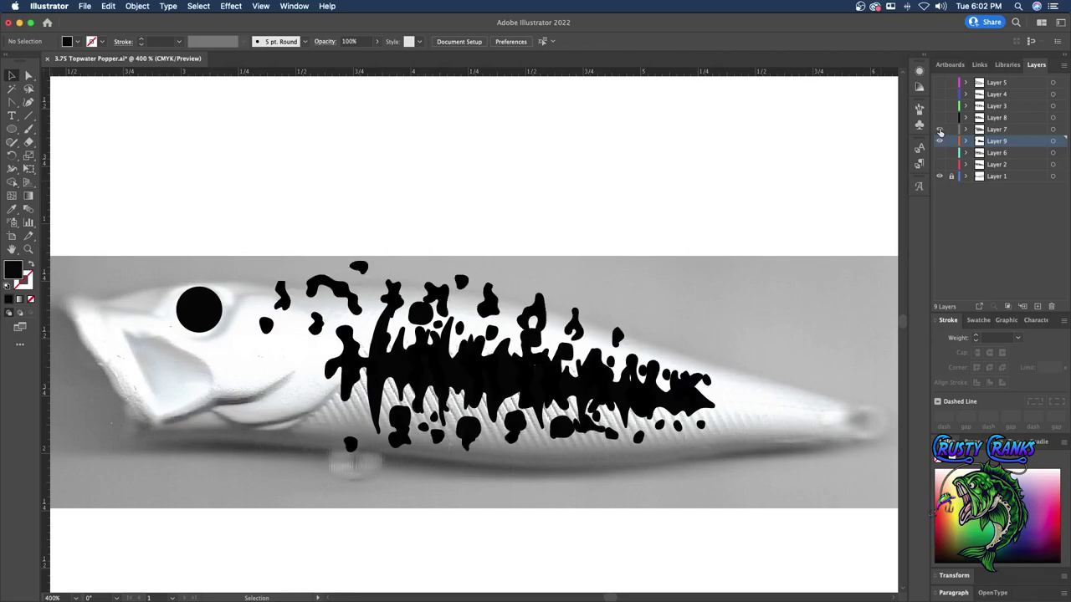
left_click(939, 141)
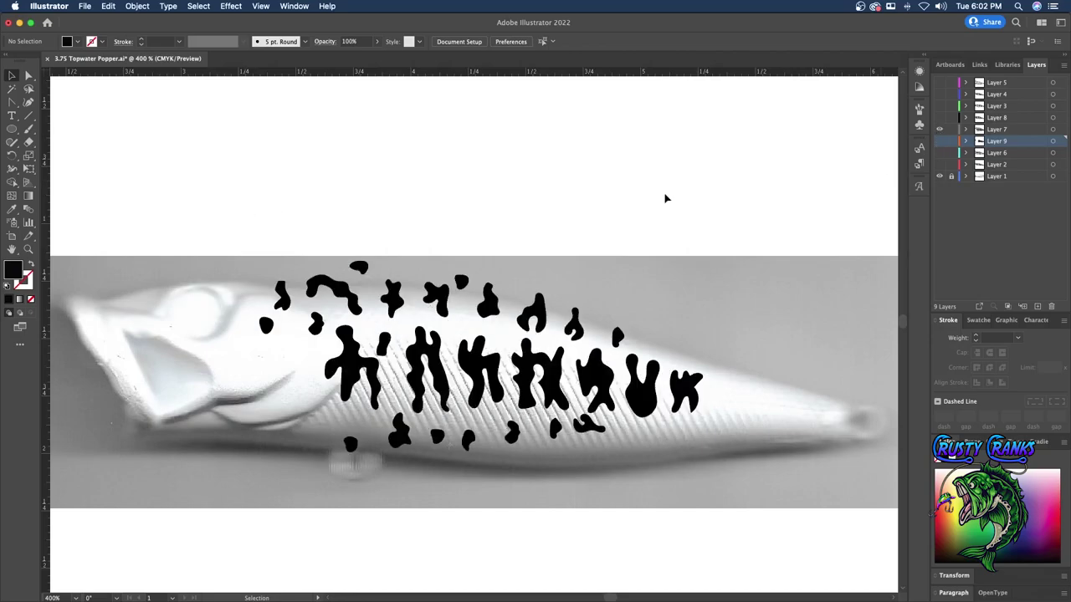
left_click_drag(241, 233, 736, 462)
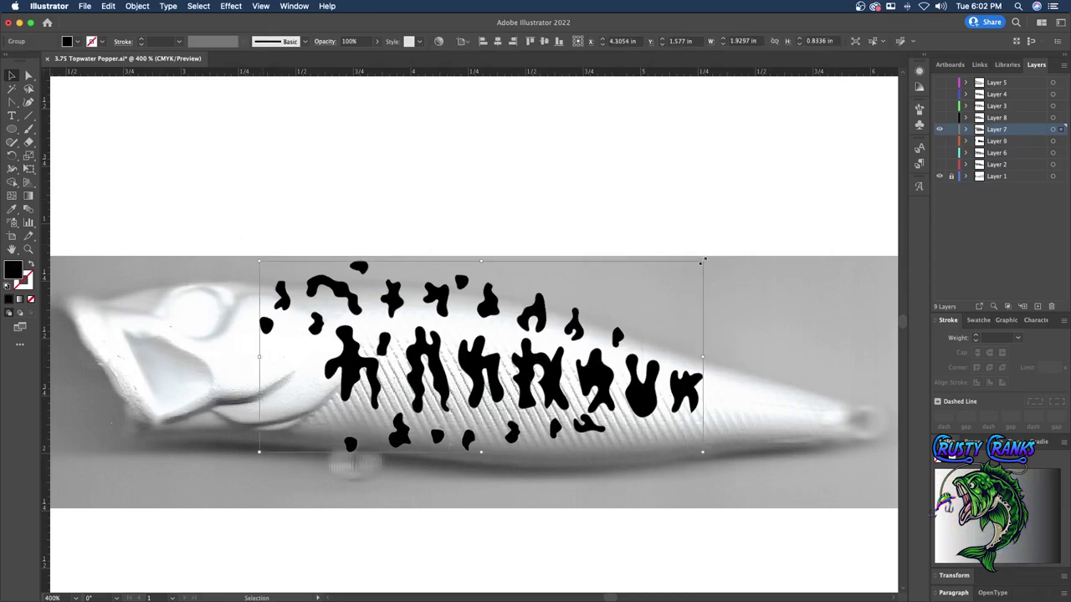
left_click_drag(703, 261, 666, 304)
left_click_drag(424, 381, 500, 382)
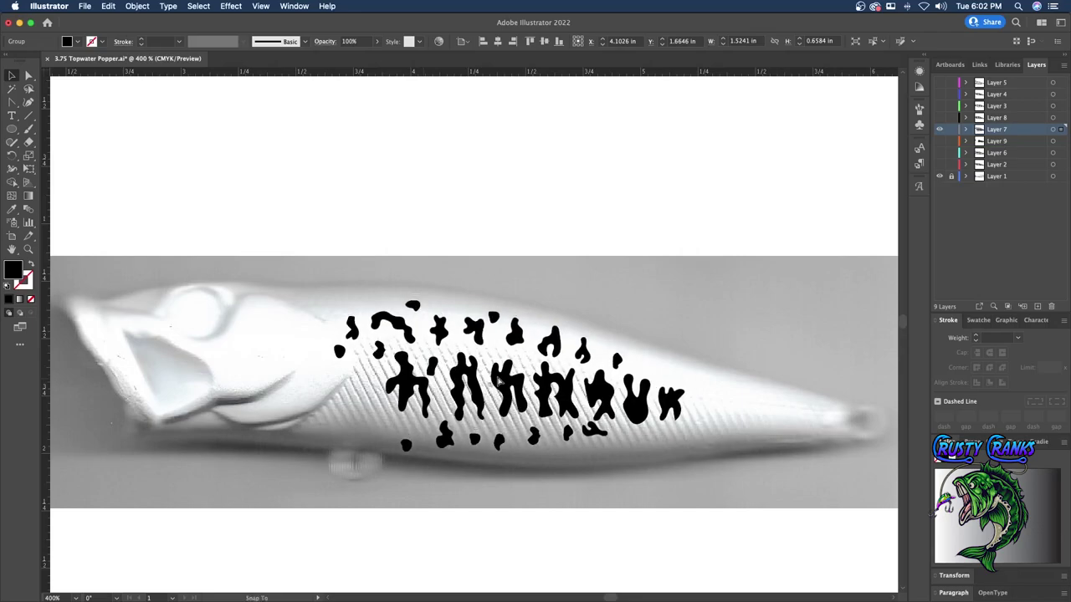
- Tilt the Layer 7 pattern slightly downward at the tail and stretch it to about 1.64 in wide
left_click_drag(689, 455, 684, 466)
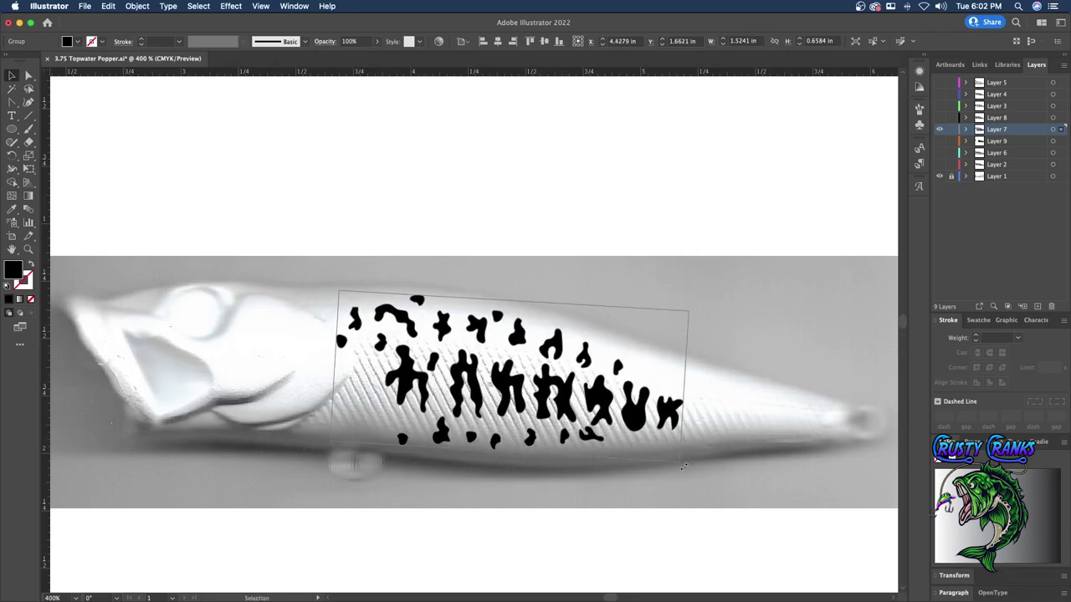
key("cmd+z")
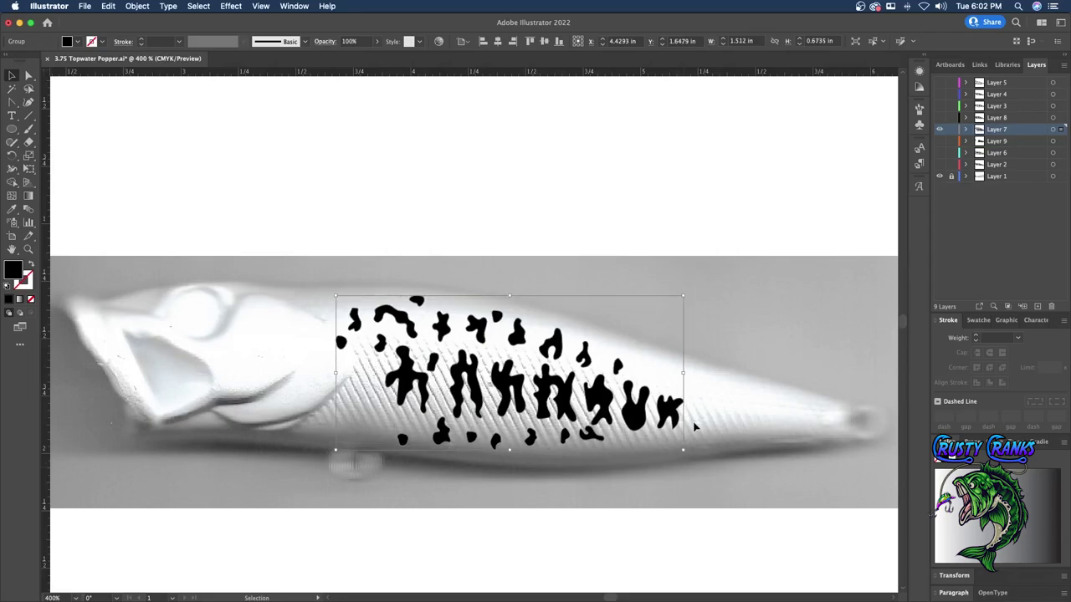
left_click_drag(686, 374, 713, 376)
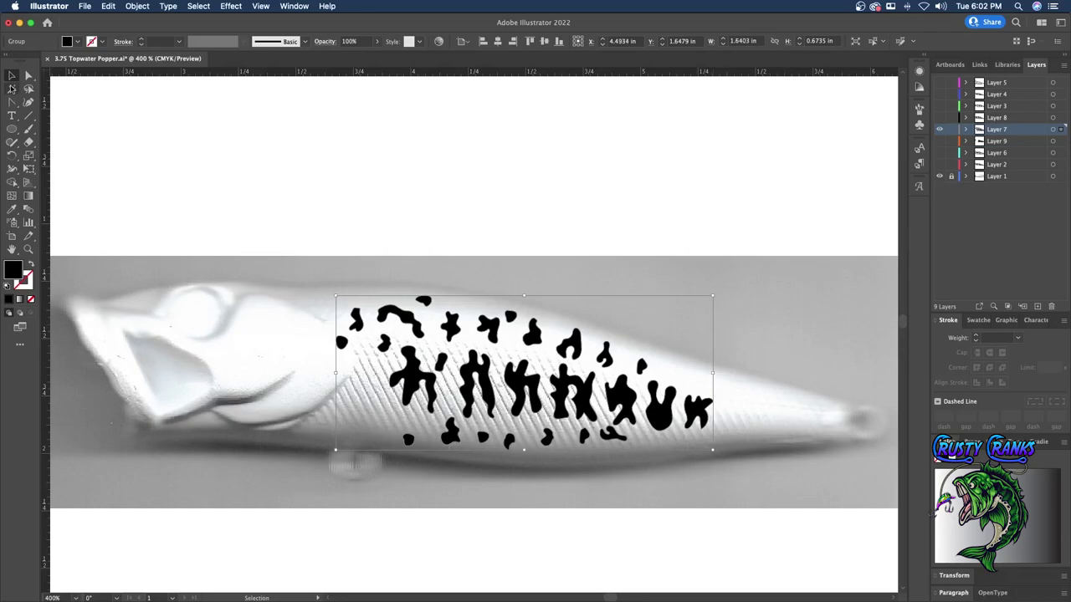
left_click(202, 160)
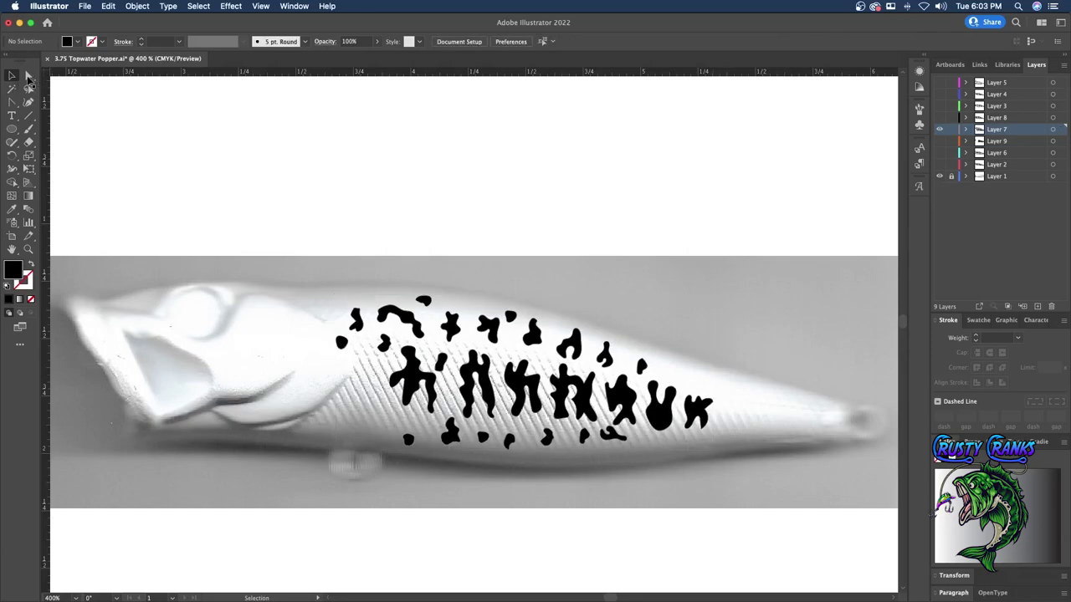
left_click(343, 343)
left_click(30, 77)
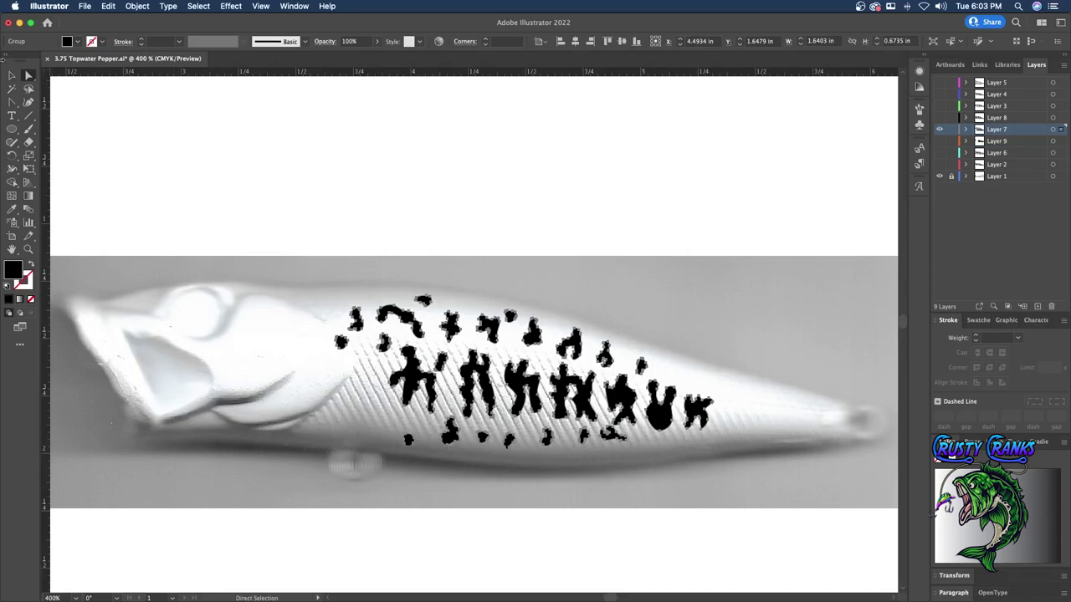
key("v")
left_click(200, 148)
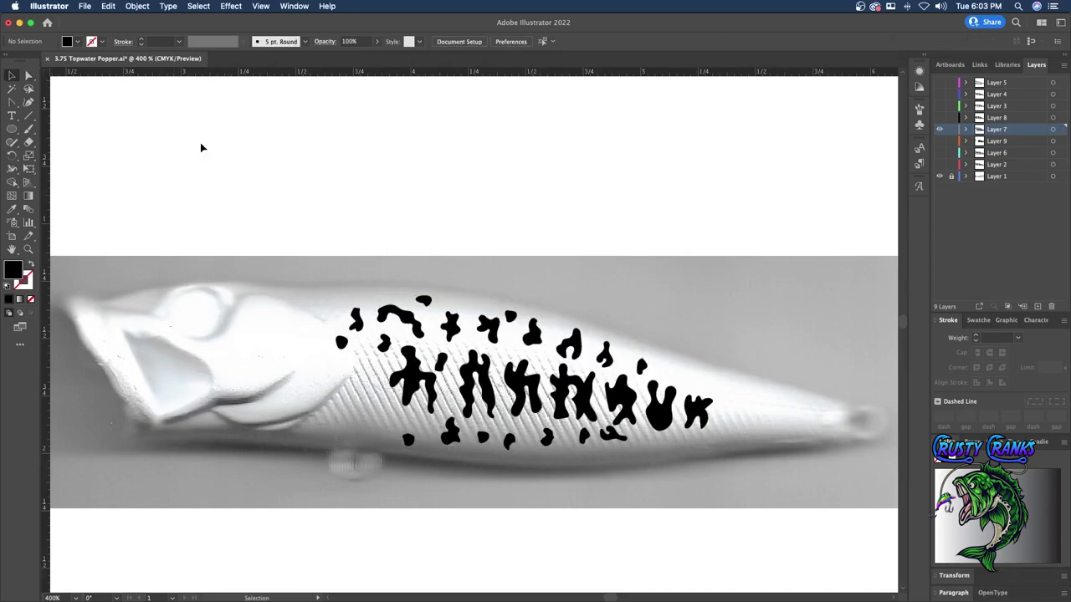
- Rearrange the Layer 7 marks behind the gill, moving the two frontmost dots up and copying the small slanted mark ahead of the first bar
left_click(30, 77)
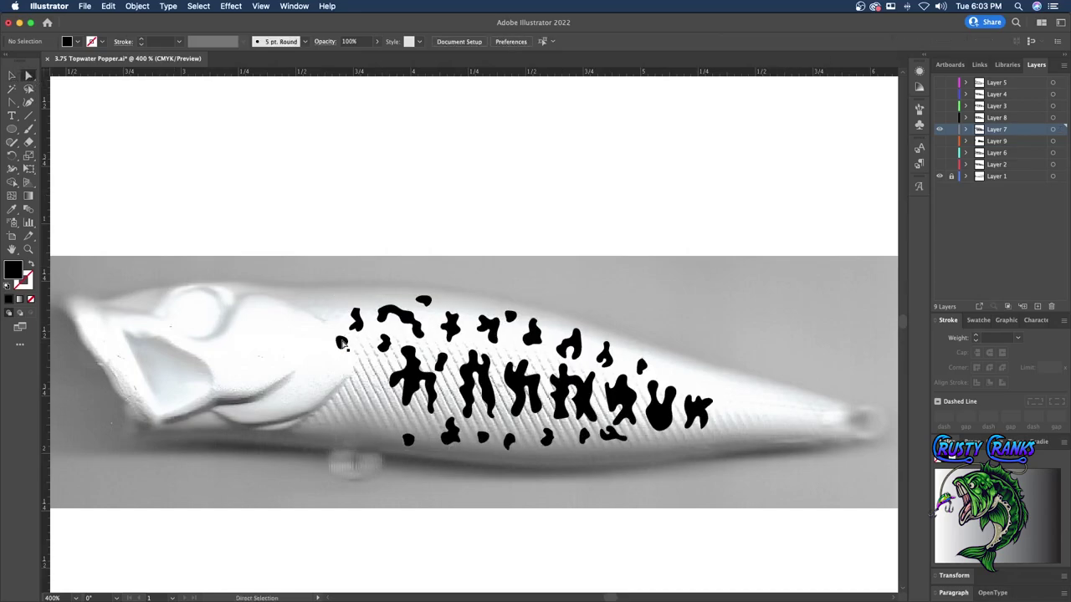
left_click_drag(340, 339, 325, 307)
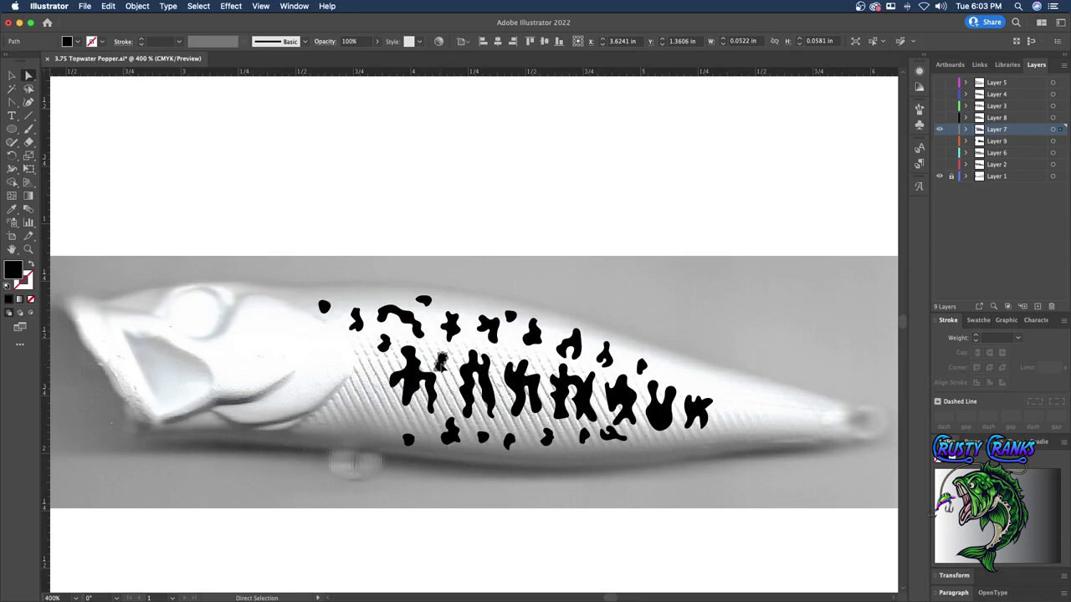
left_click_drag(441, 362, 372, 376)
left_click_drag(408, 439, 380, 409)
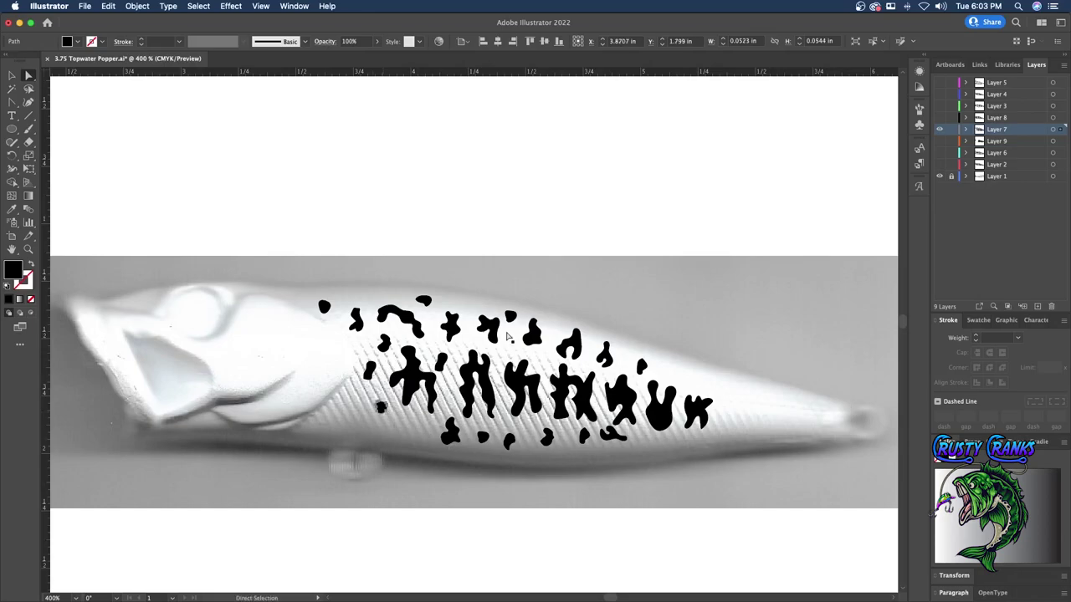
- Try shifting the small oval mark along the lure's back, and undo the change
left_click(424, 302)
left_click_drag(424, 301, 413, 311)
left_click(108, 4)
left_click(118, 21)
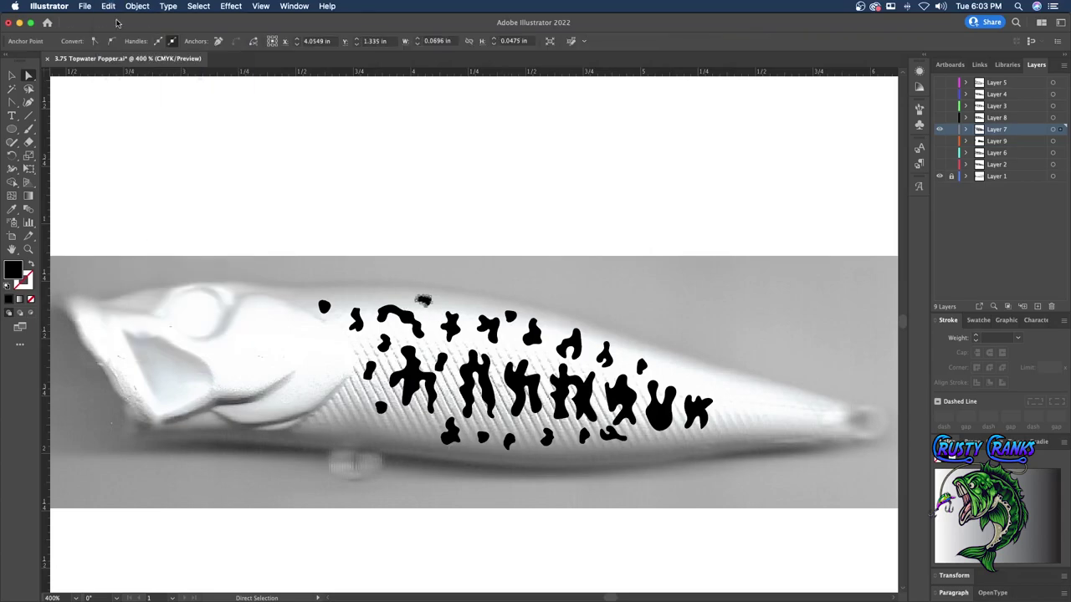
- Copy the small oval mark from the back to two spots along the belly, below the first bar and just behind the gill
left_click(423, 300)
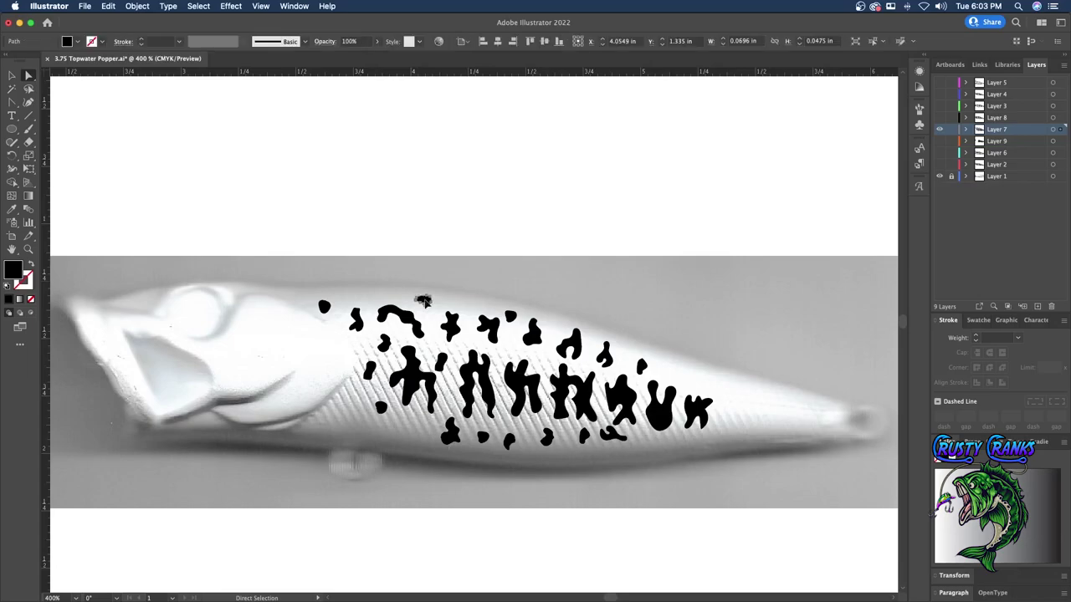
left_click_drag(423, 300, 415, 427)
left_click(425, 302)
left_click_drag(424, 301, 345, 414)
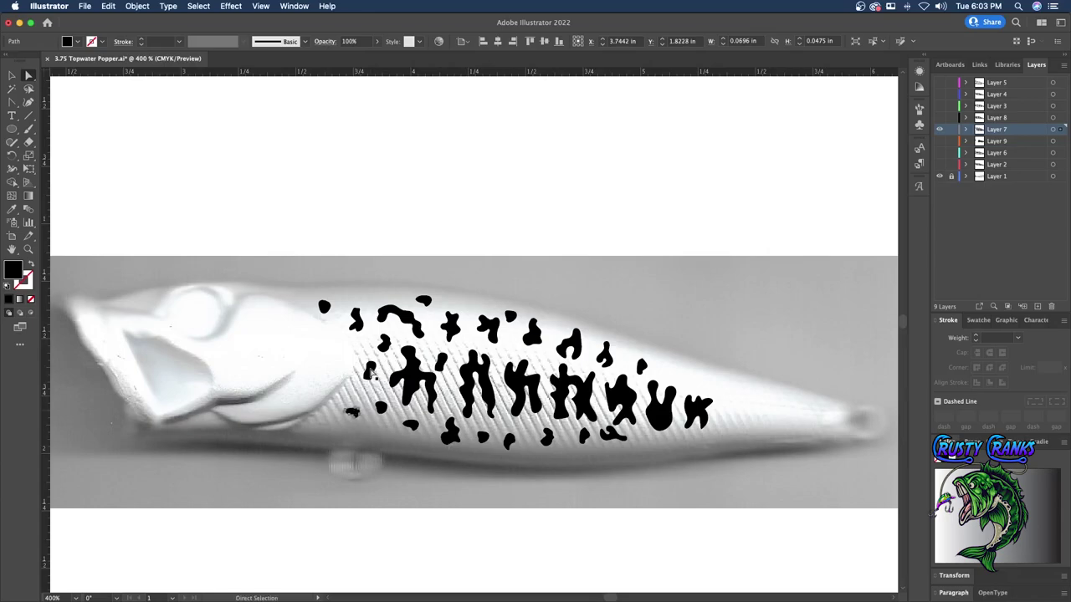
- Add a second copy of the slanted mark lower behind the gill and nudge the neighboring dots and back oval into even spacing
left_click(370, 373)
left_click_drag(369, 373, 354, 393)
left_click_drag(355, 393, 378, 400)
left_click(380, 407)
left_click_drag(424, 301, 426, 304)
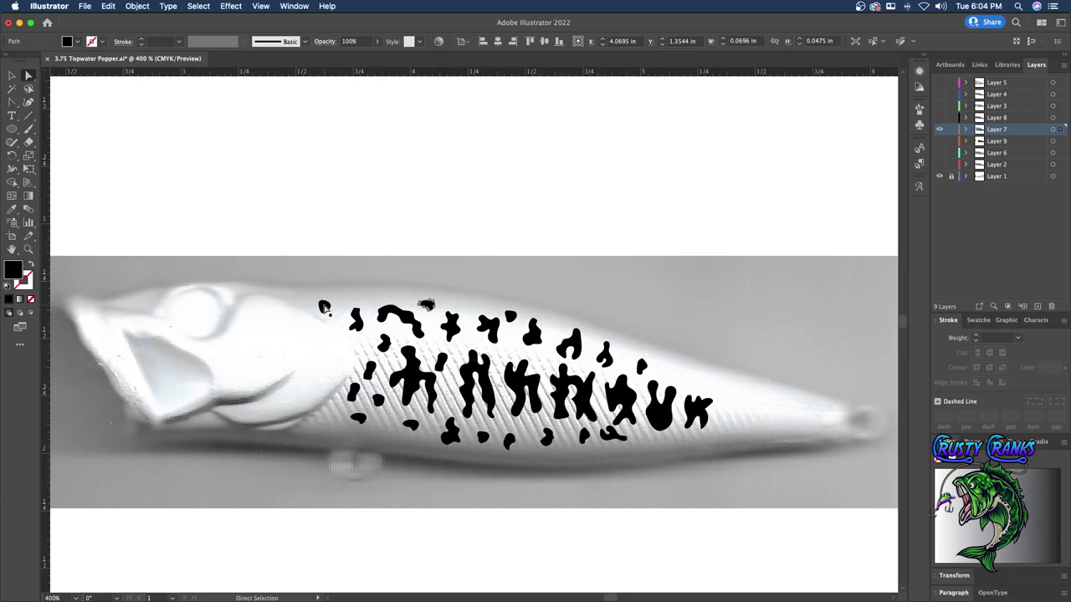
- Copy the eye circle from Layer 9, showing that layer only while copying
left_click(940, 141)
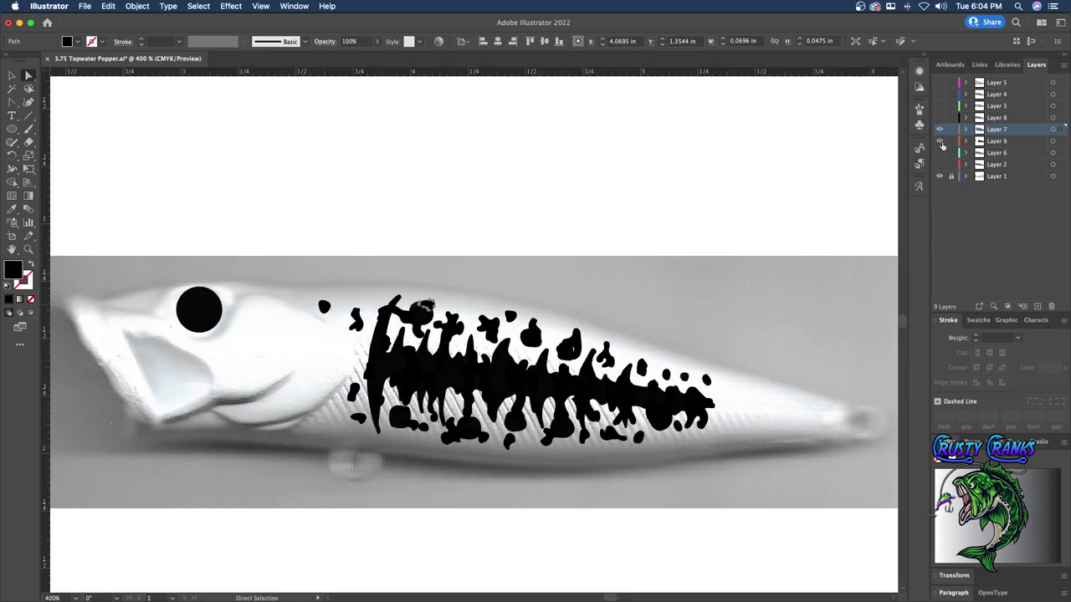
left_click(198, 312)
key("v")
key("a")
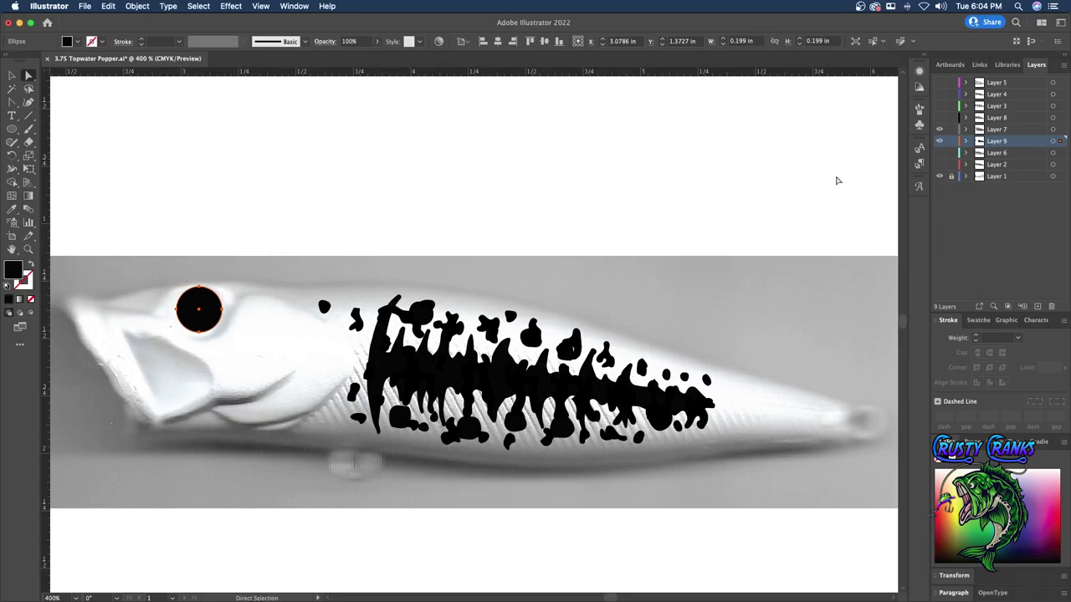
left_click(939, 142)
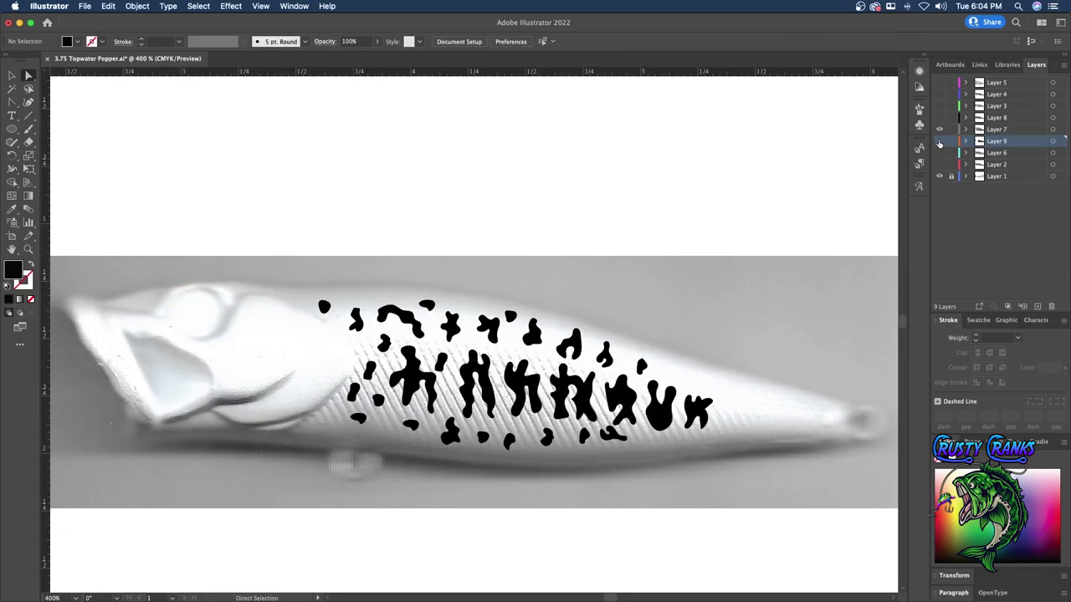
left_click(108, 7)
left_click(121, 102)
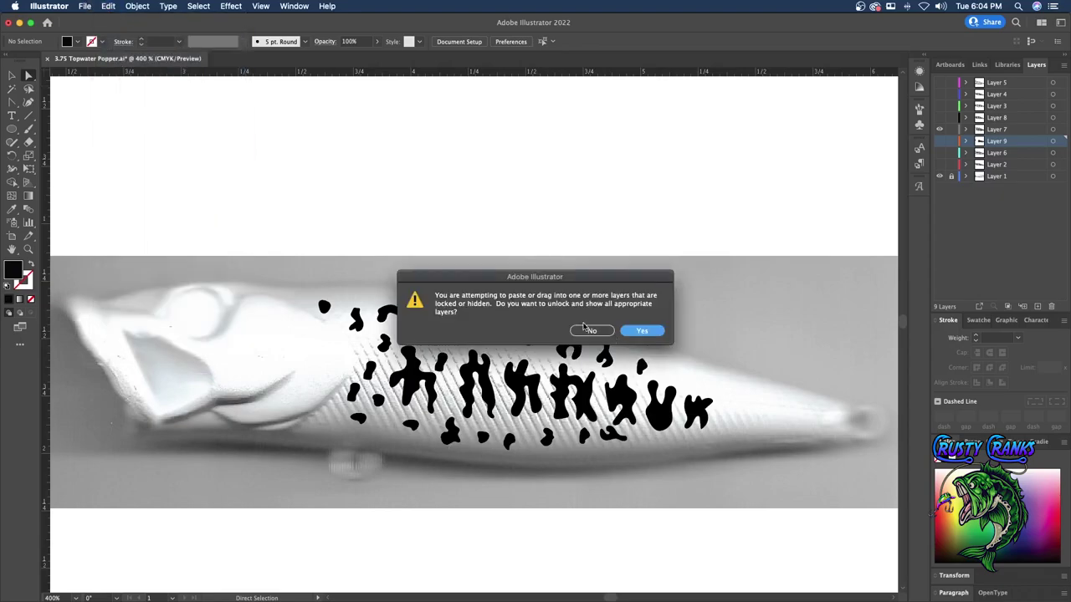
left_click(585, 328)
- Paste the copied eye circle in place on Layer 7
left_click(989, 130)
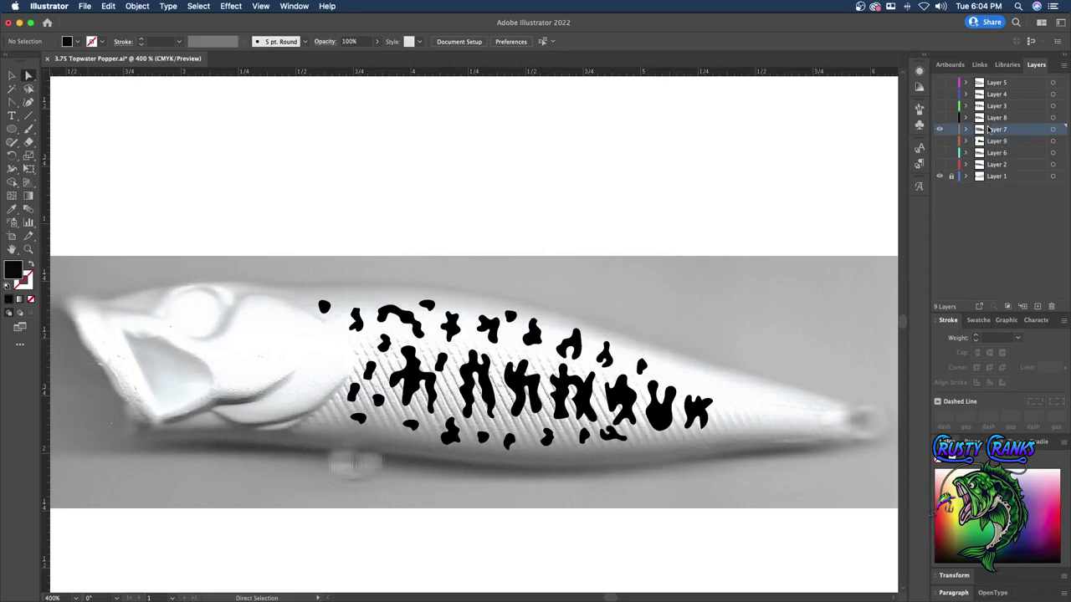
left_click(108, 7)
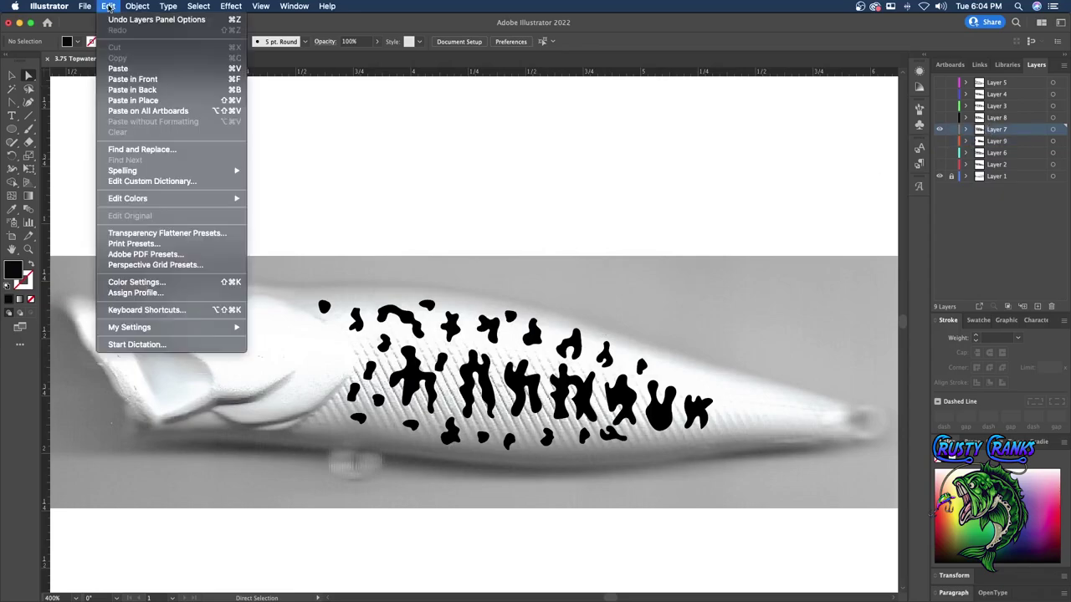
left_click(135, 99)
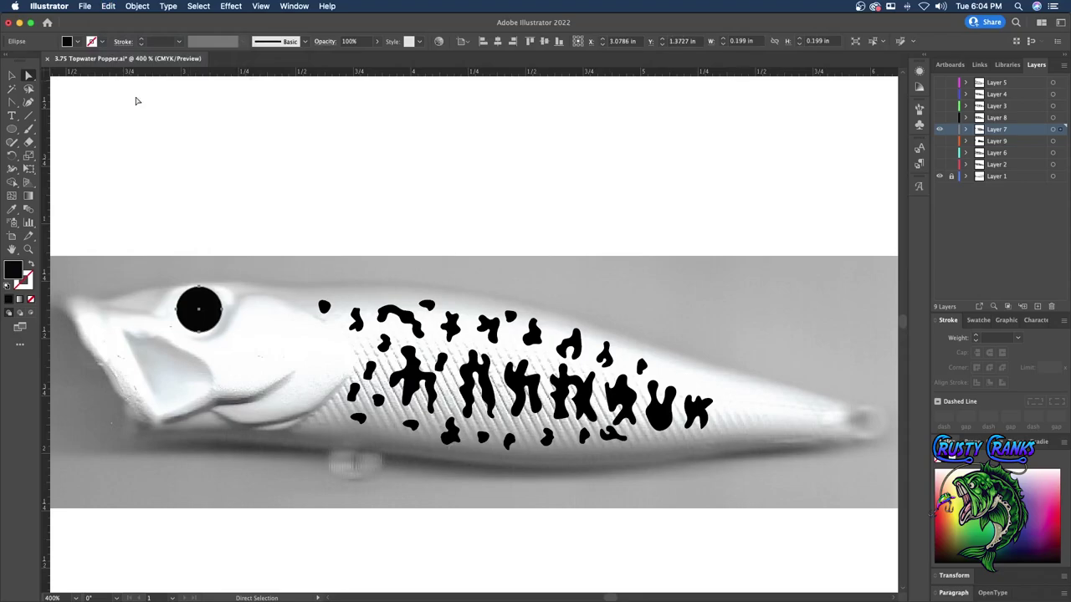
- Show Layer 8 instead of Layer 7, shift its bar pattern toward the tail and rotate it slightly clockwise to follow the body
left_click(209, 138)
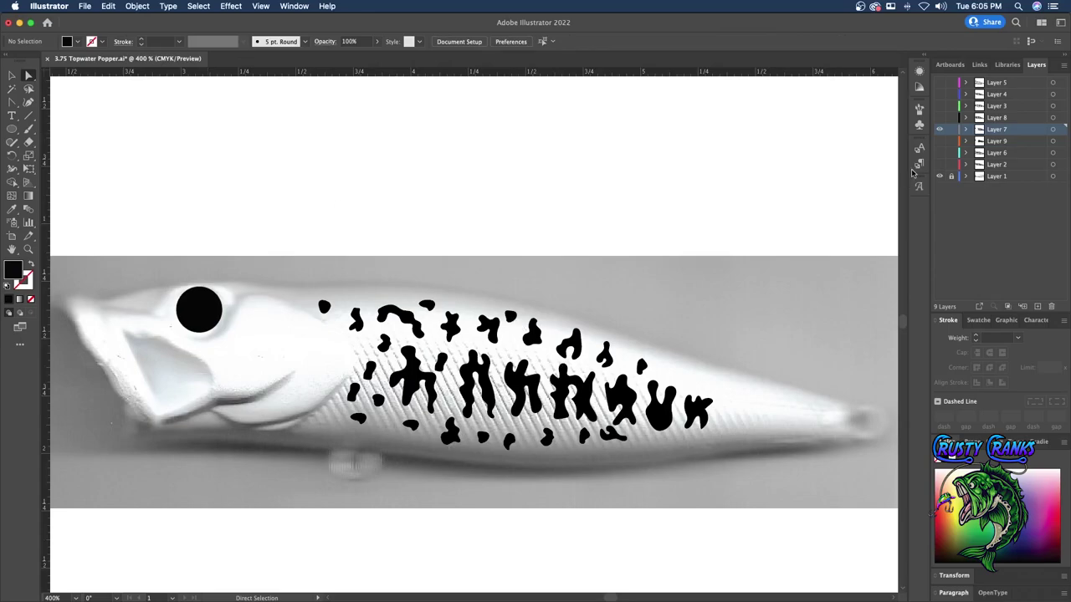
left_click(939, 118)
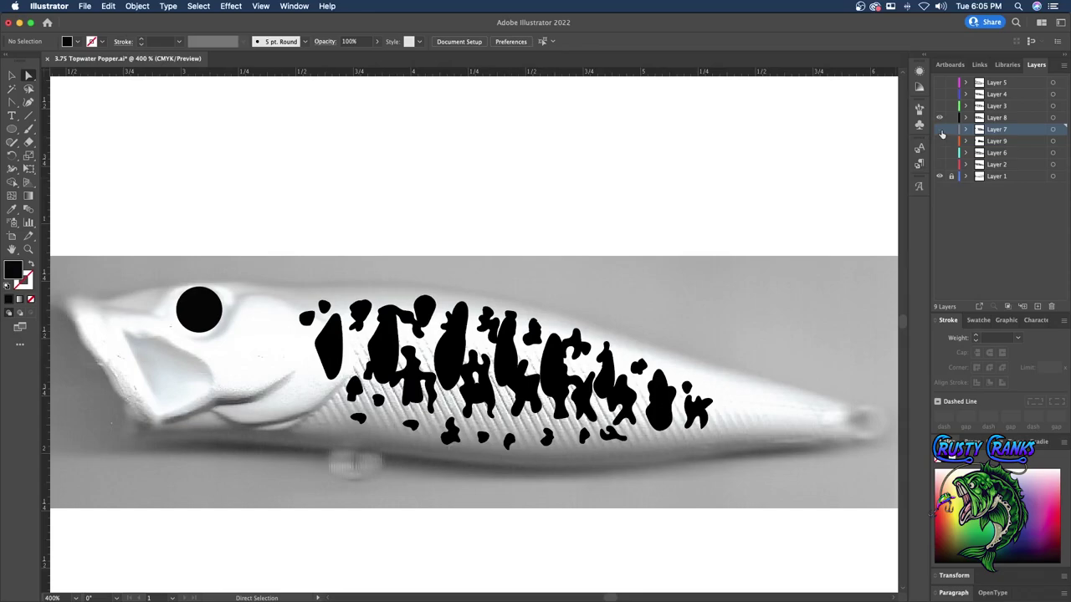
left_click(940, 131)
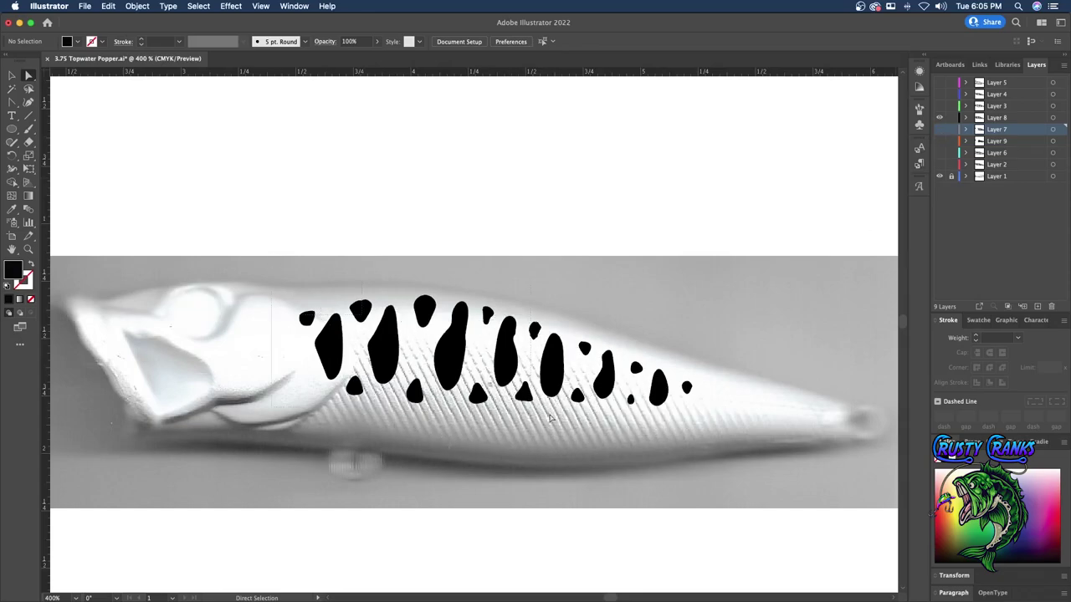
left_click(657, 386)
left_click_drag(452, 352, 506, 369)
left_click(12, 75)
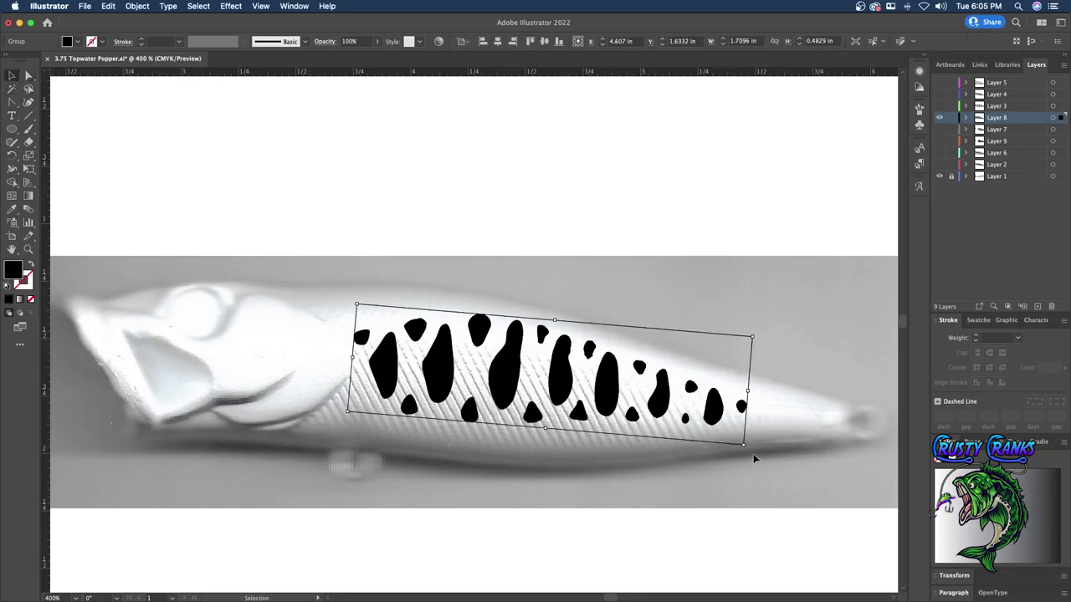
left_click_drag(749, 449, 744, 456)
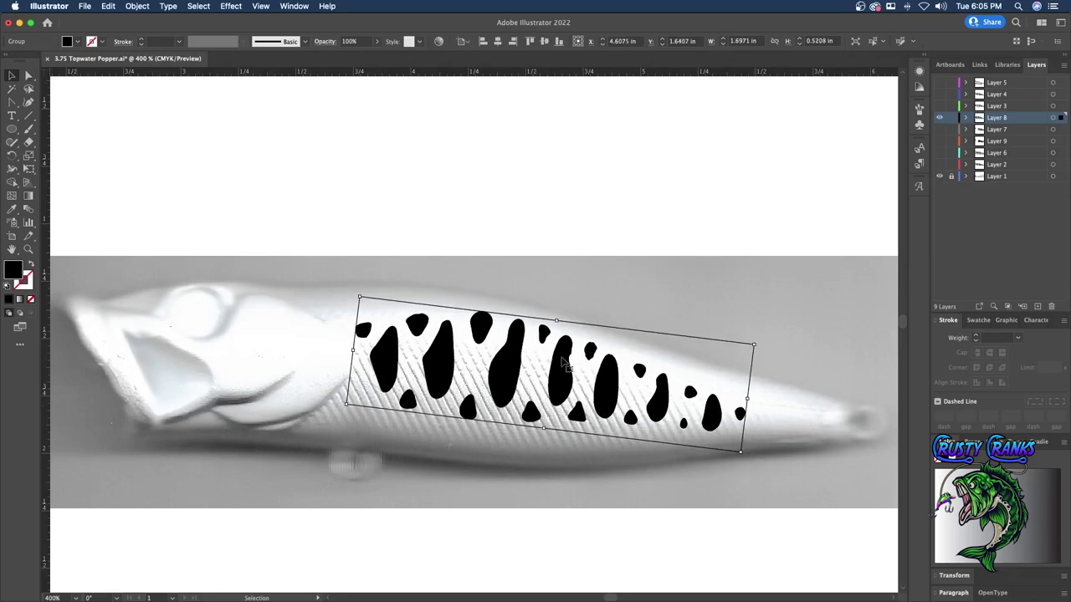
left_click_drag(511, 365, 514, 369)
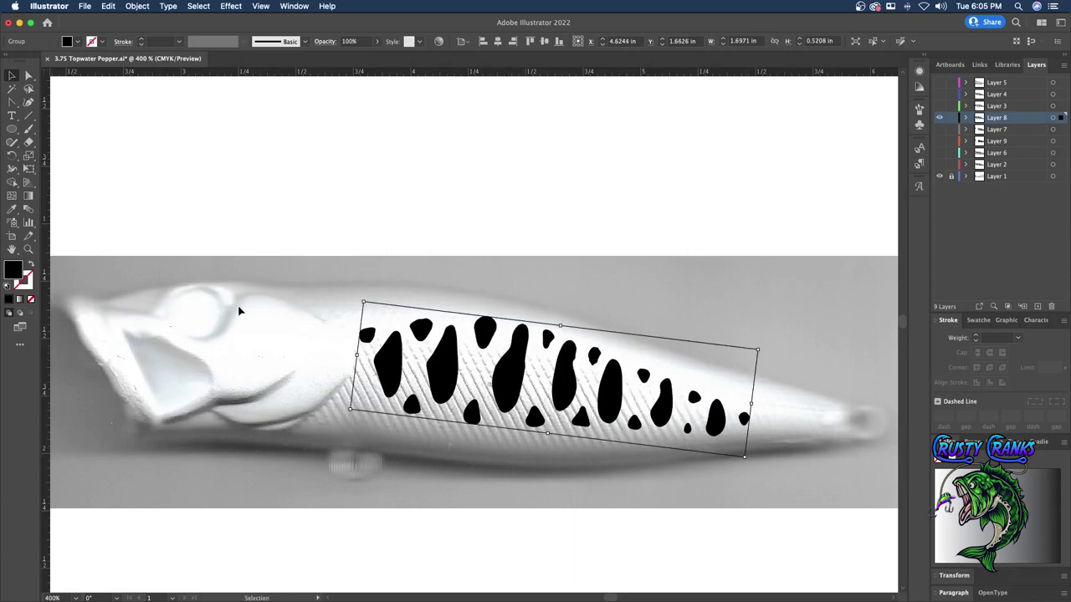
left_click(117, 7)
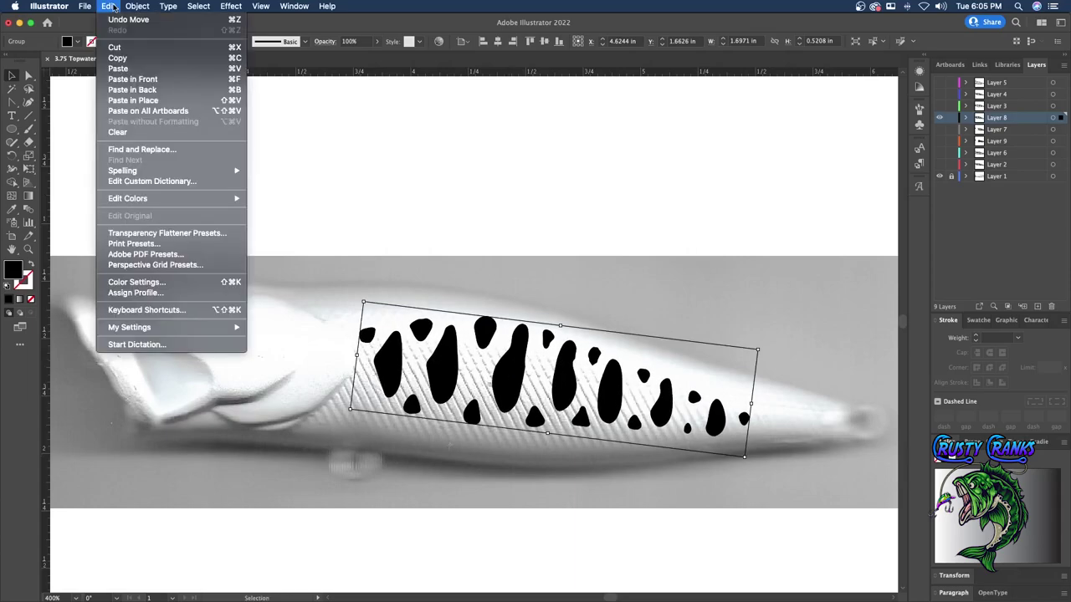
left_click(126, 72)
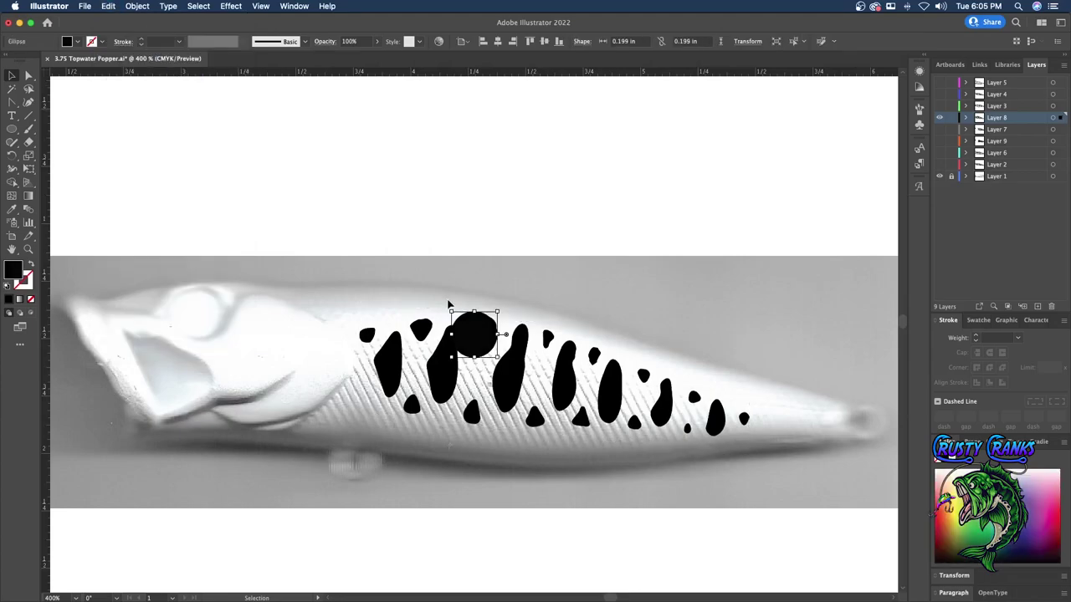
key("super+z")
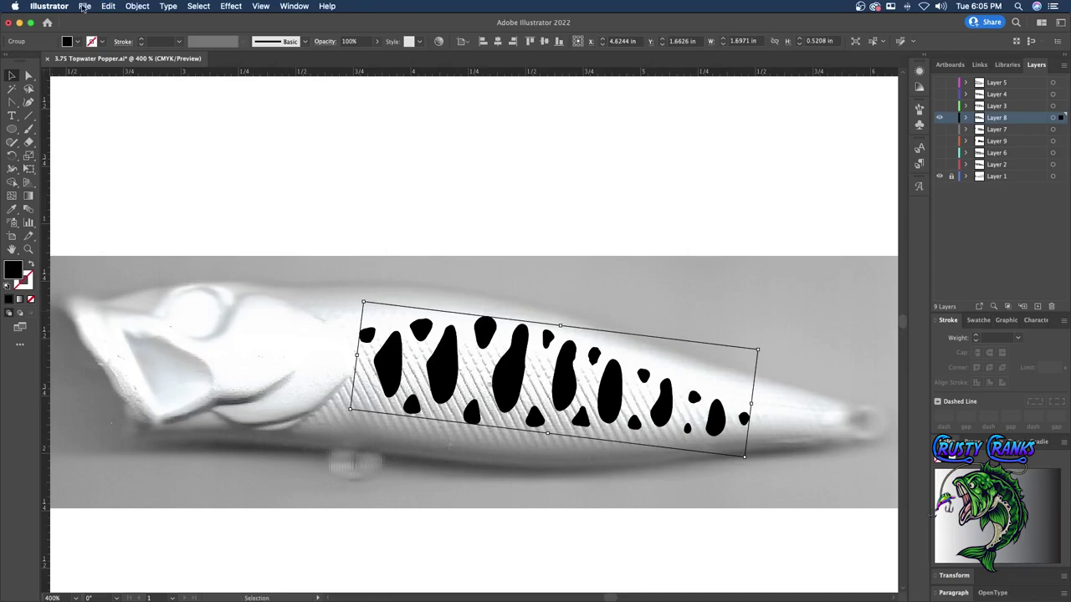
- Paste the copied eye circle in place on Layer 8
left_click(108, 6)
left_click(149, 100)
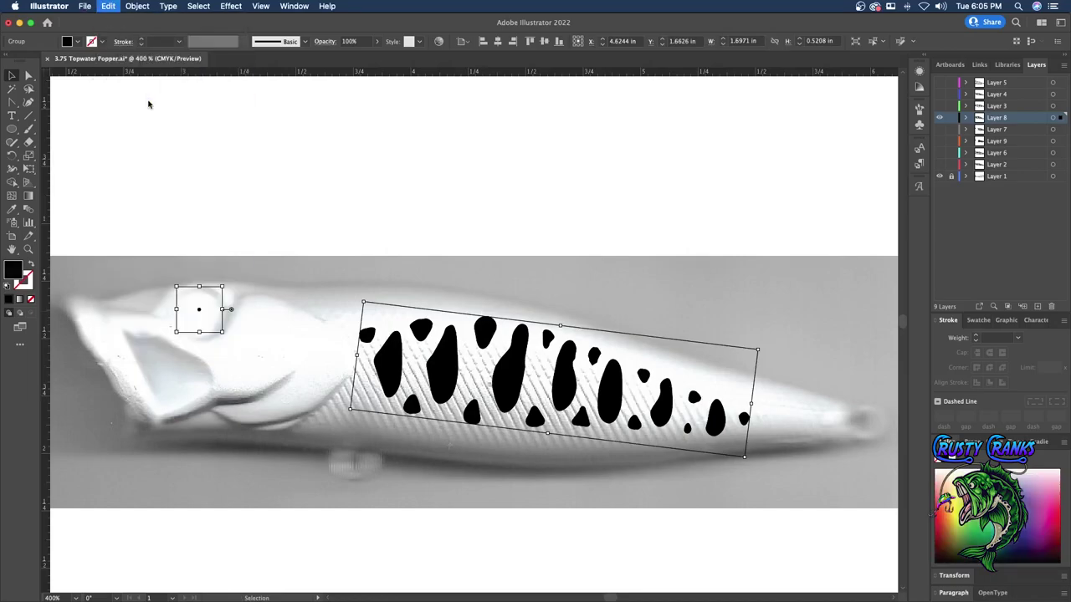
left_click(148, 103)
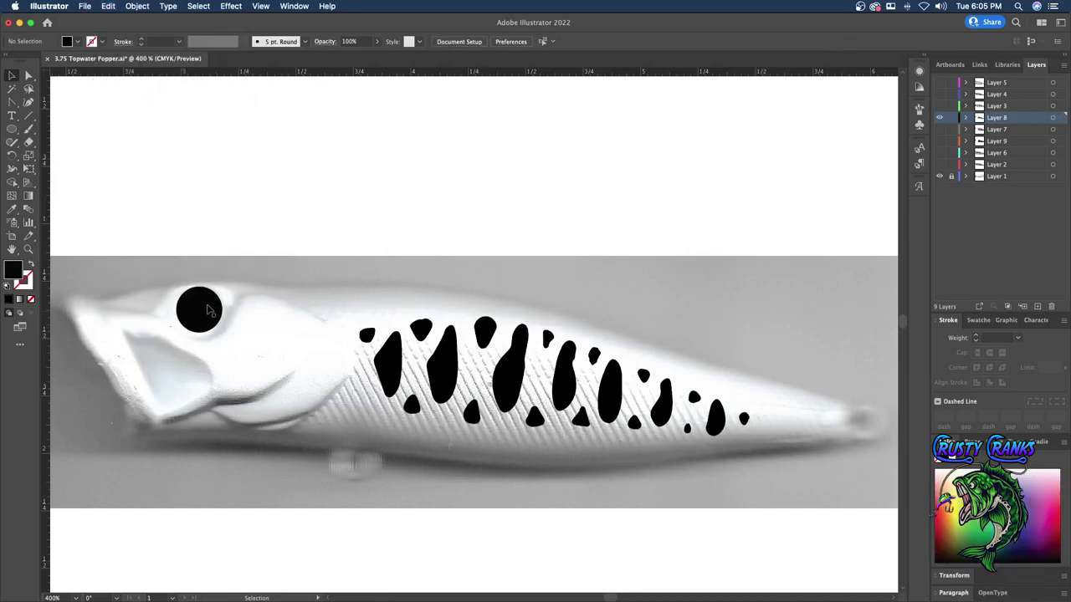
- Show Layer 3 instead of Layer 8, move its pattern tailward, rotate it slightly clockwise and stretch it to about 1.53 in wide
left_click(938, 105)
left_click(940, 118)
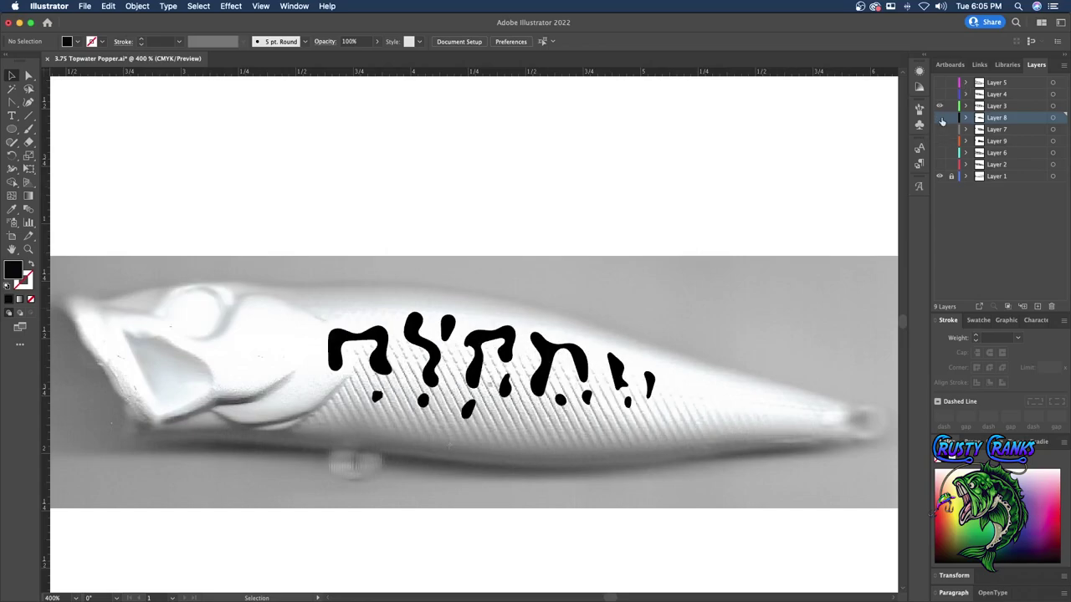
left_click_drag(251, 242, 744, 473)
left_click_drag(478, 348, 514, 358)
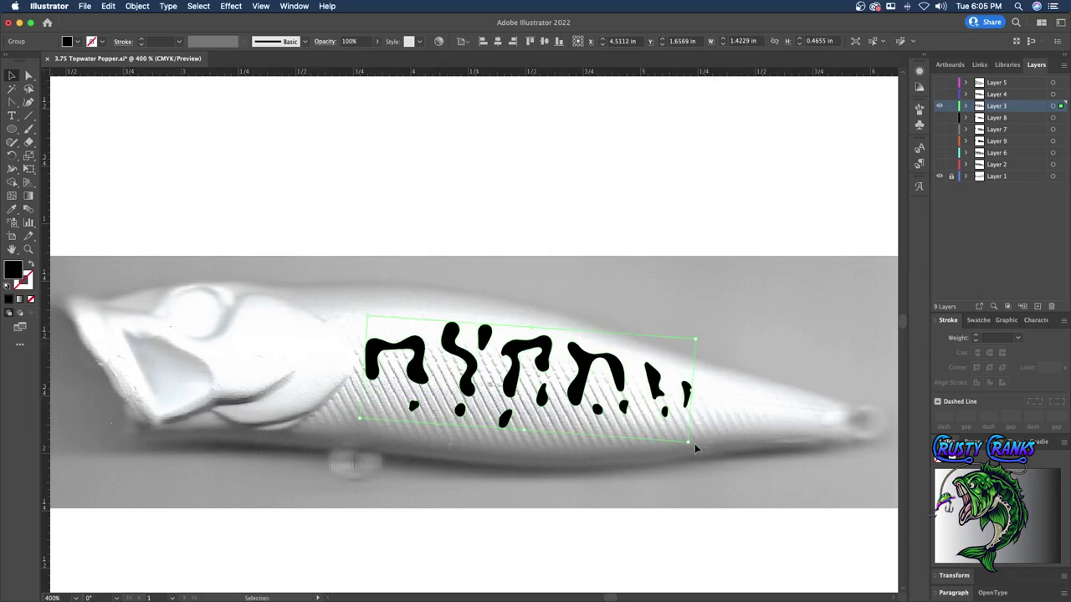
left_click_drag(692, 445, 693, 455)
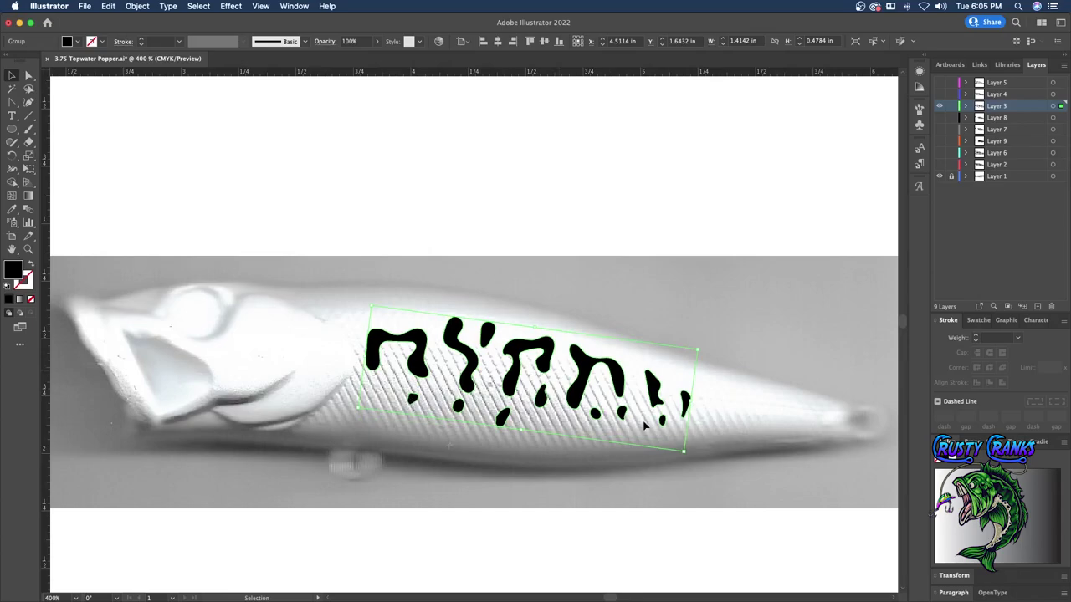
left_click_drag(688, 403, 717, 408)
left_click(391, 156)
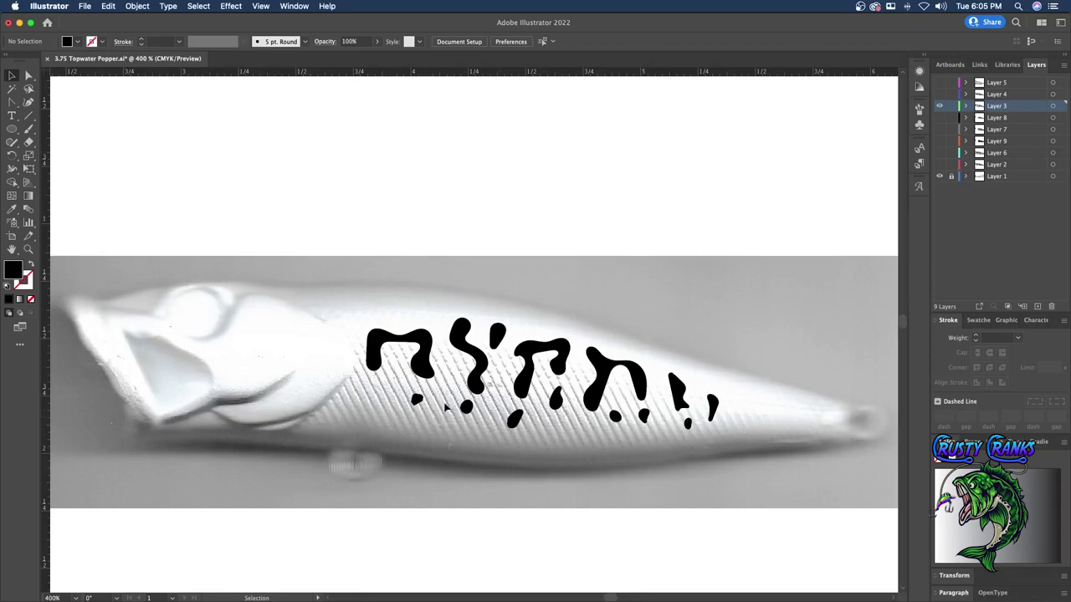
left_click_drag(417, 401, 326, 193)
key("a")
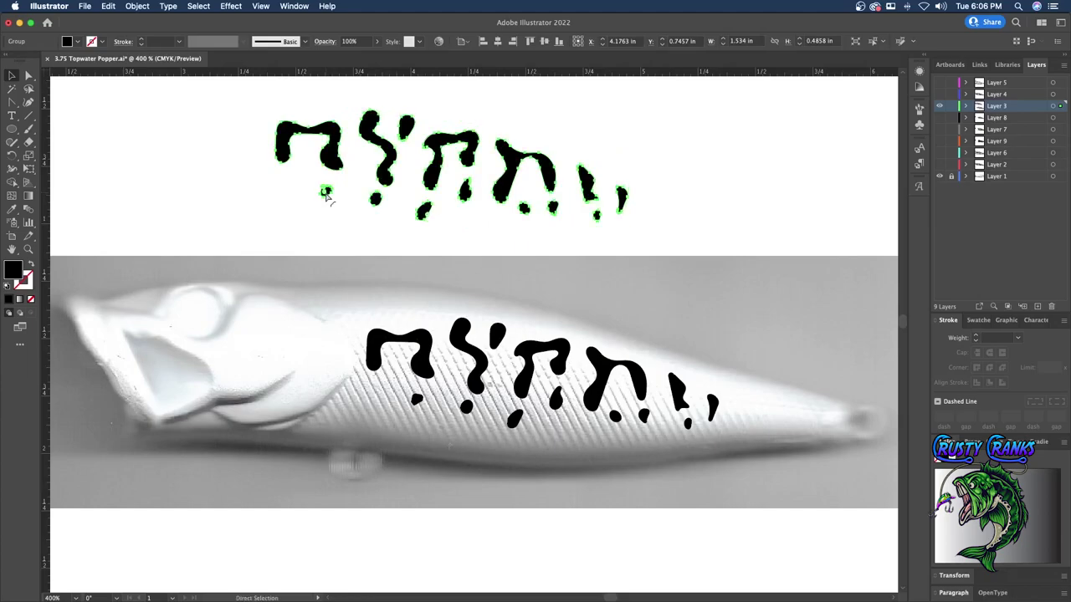
key("ctrl+z")
key("v")
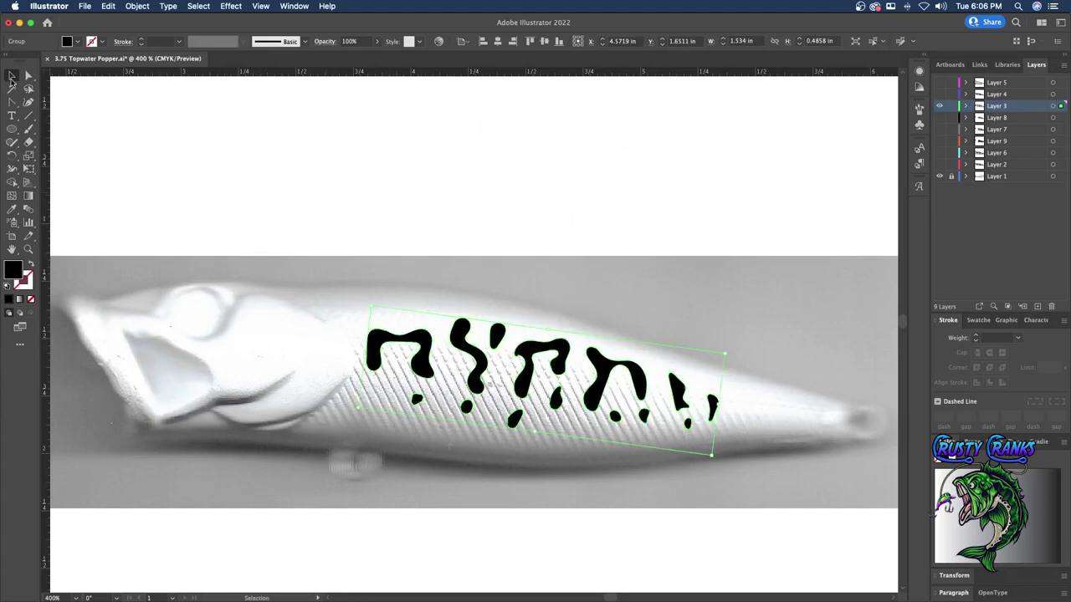
left_click(179, 138)
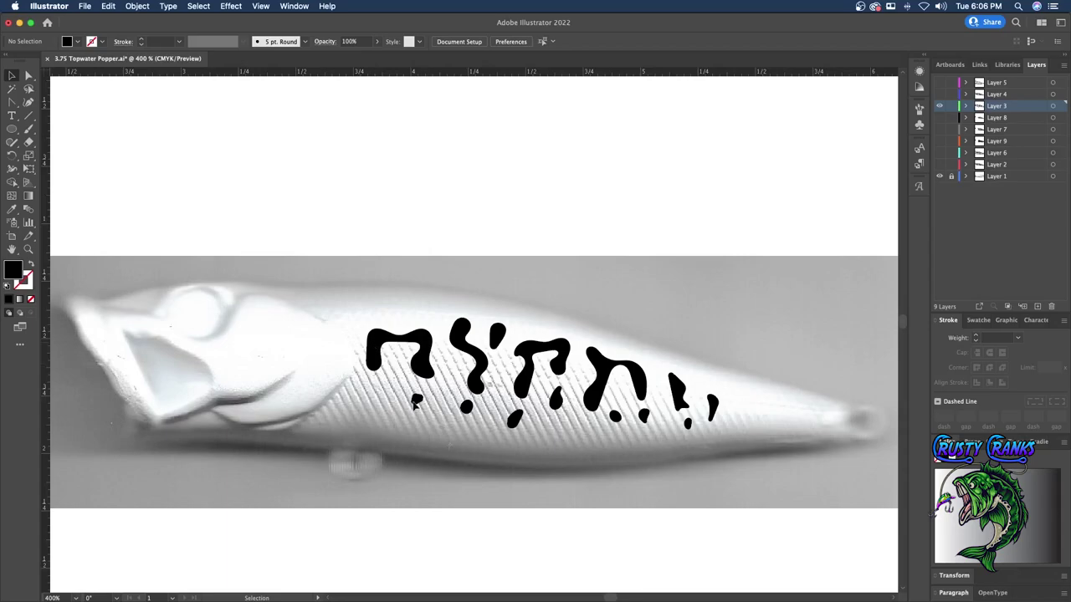
left_click(416, 401)
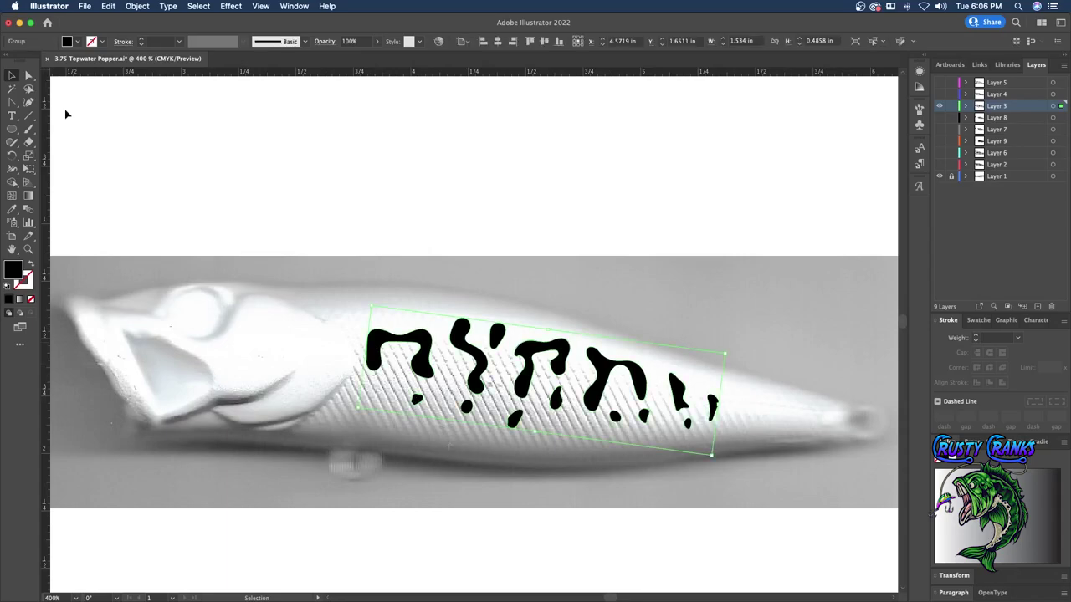
- Copy the two front belly dots of Layer 3 individually to the back, above the first arch-shaped mark
left_click(29, 76)
left_click(474, 209)
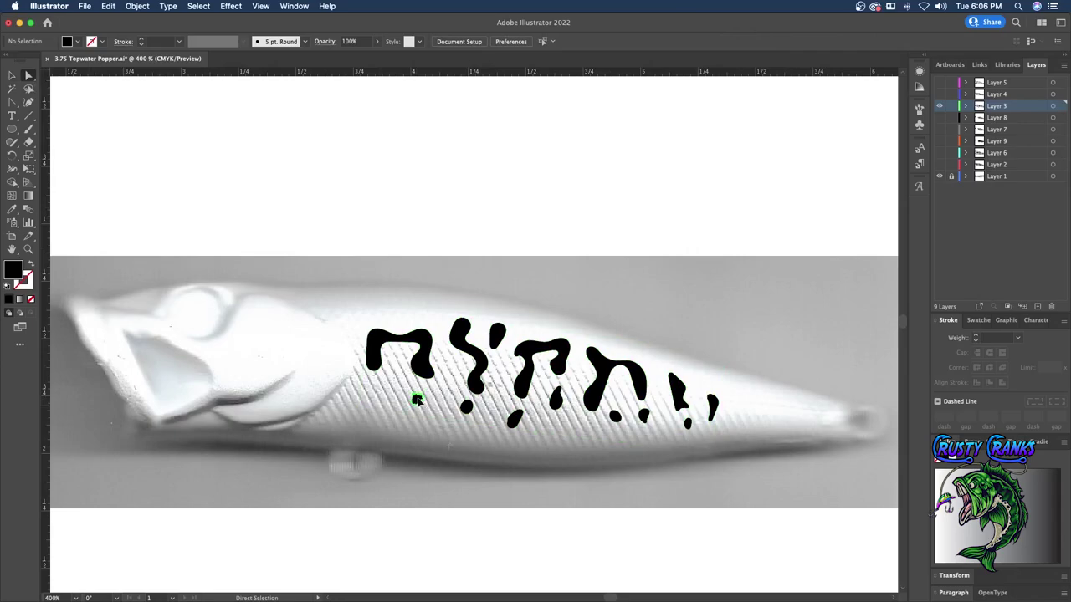
left_click(351, 307)
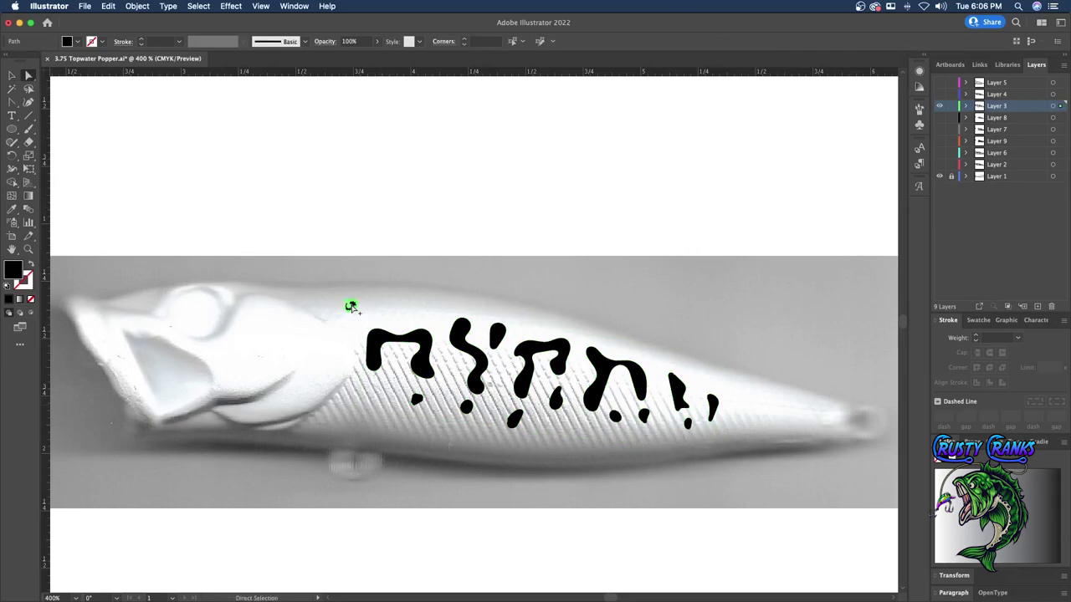
left_click(467, 408)
left_click_drag(467, 408, 400, 308)
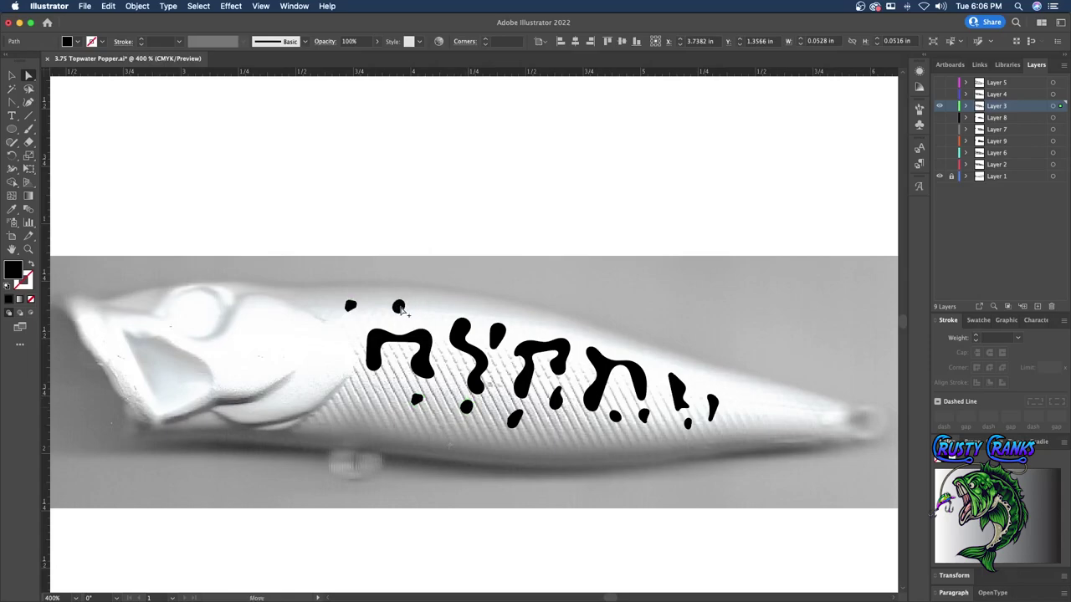
- Copy the front belly dot closer to the gill, and the dot below the last arch to the back above the S-shaped mark
left_click(416, 400)
left_click_drag(416, 400, 367, 397)
left_click(614, 417)
left_click_drag(614, 417, 440, 314)
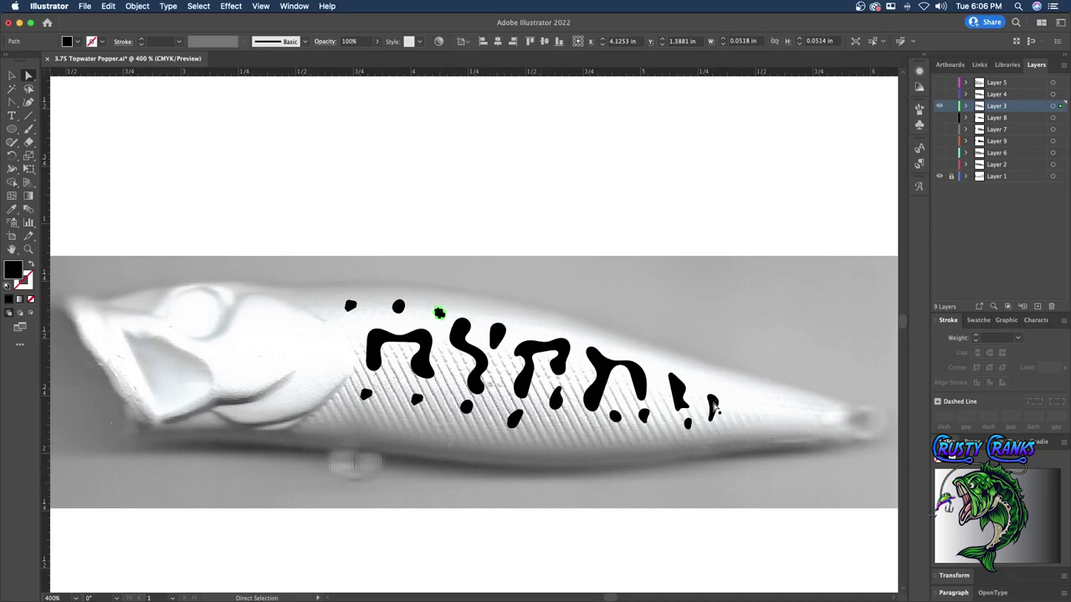
- Space the small marks and dots near the tail farther back, and nudge the middle belly dot and upper back oval slightly upward
left_click(716, 406)
left_click_drag(721, 400, 684, 390)
left_click_drag(688, 427, 666, 419)
left_click(513, 419)
left_click_drag(515, 421, 511, 415)
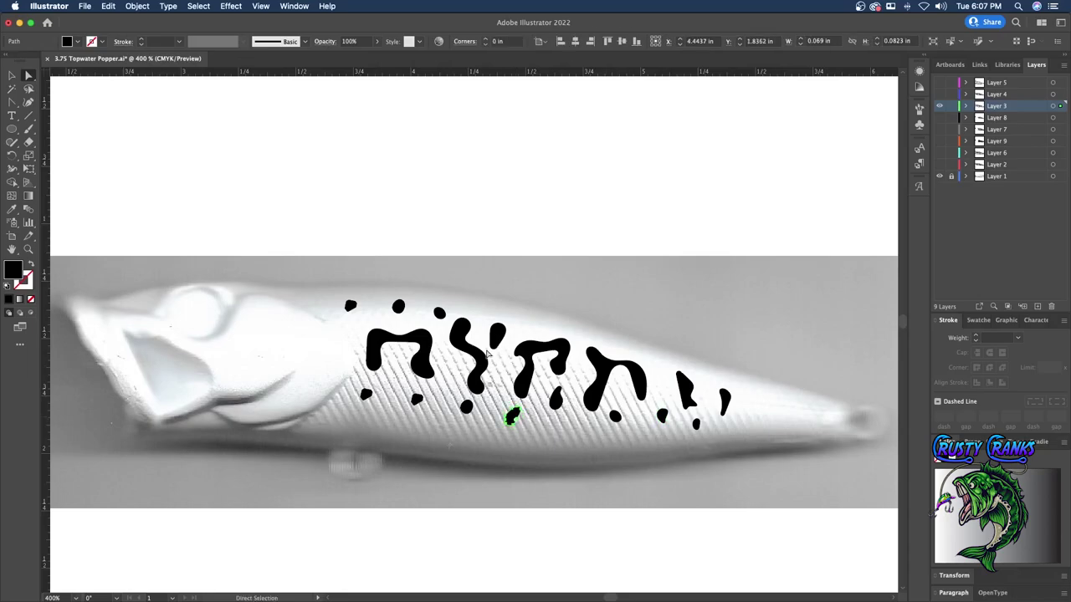
left_click(499, 335)
left_click_drag(500, 335, 506, 329)
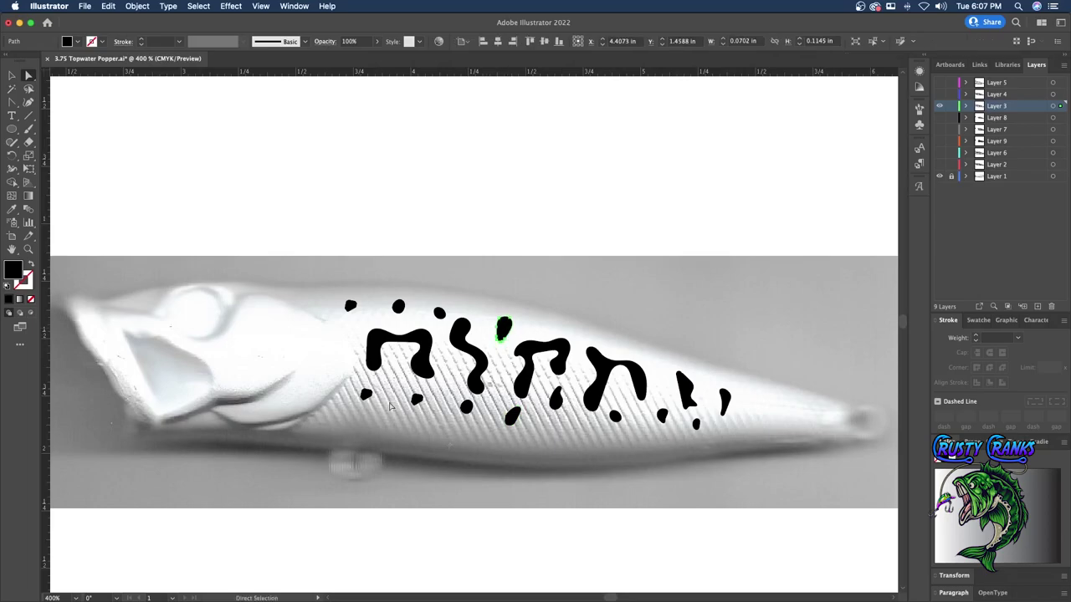
- Paste the copied eye circle in place on Layer 3 and deselect it
left_click(352, 307)
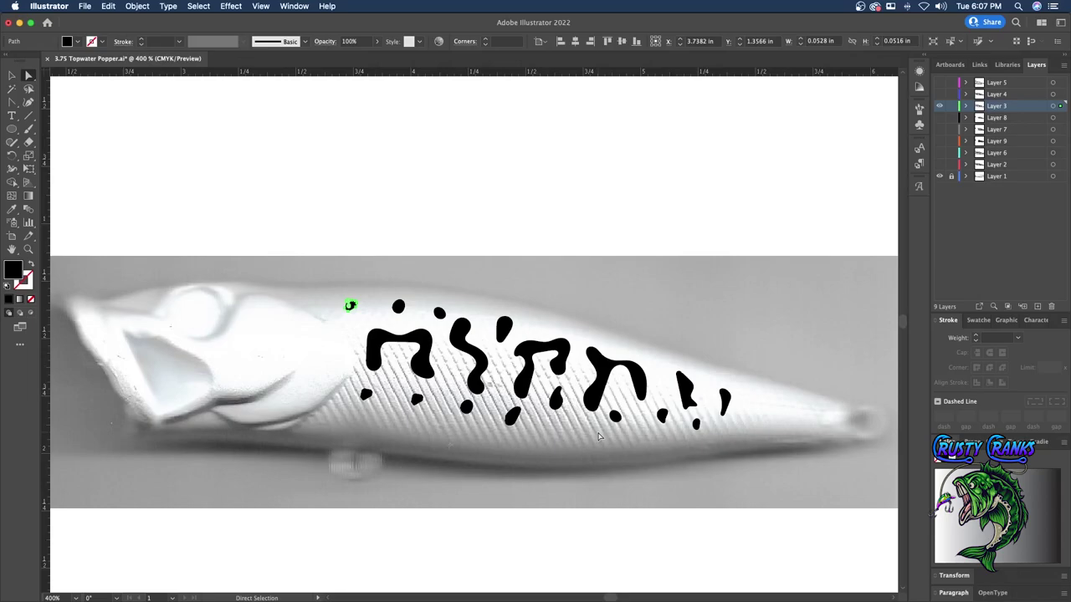
left_click(276, 161)
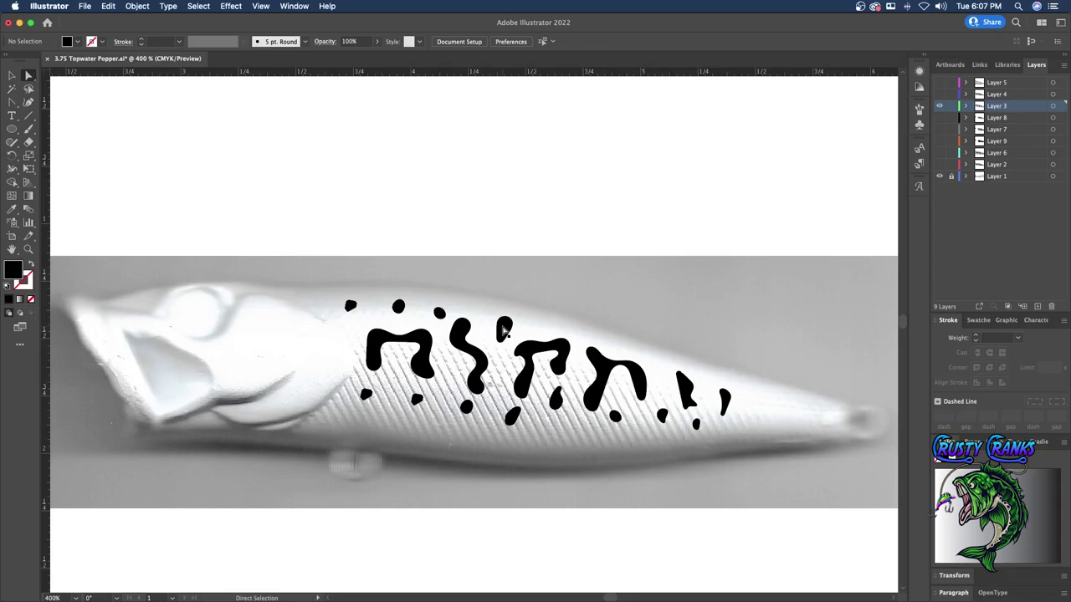
left_click(107, 6)
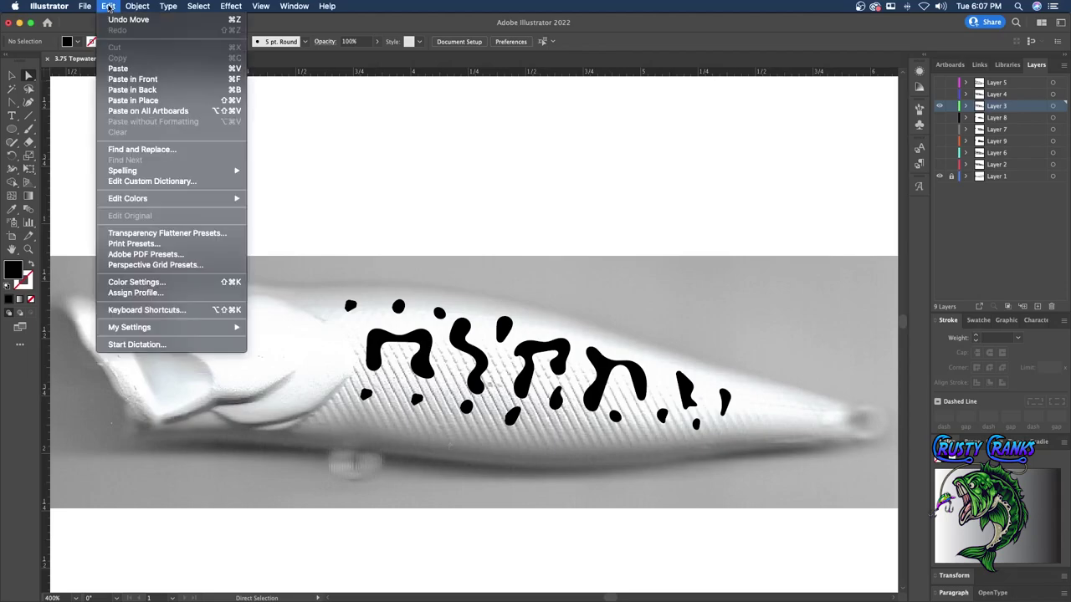
left_click(141, 99)
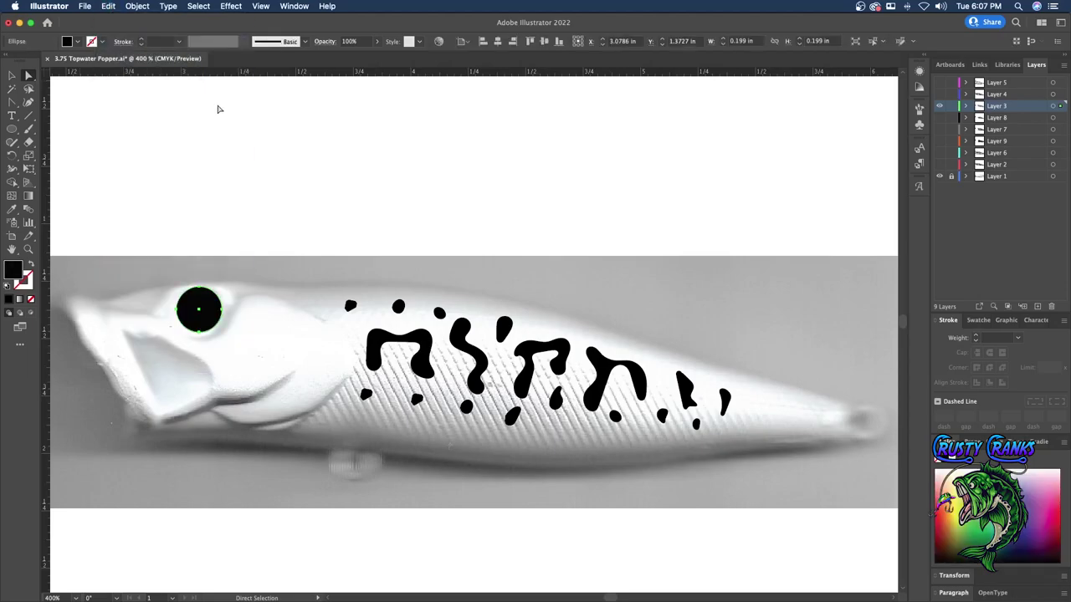
left_click(13, 77)
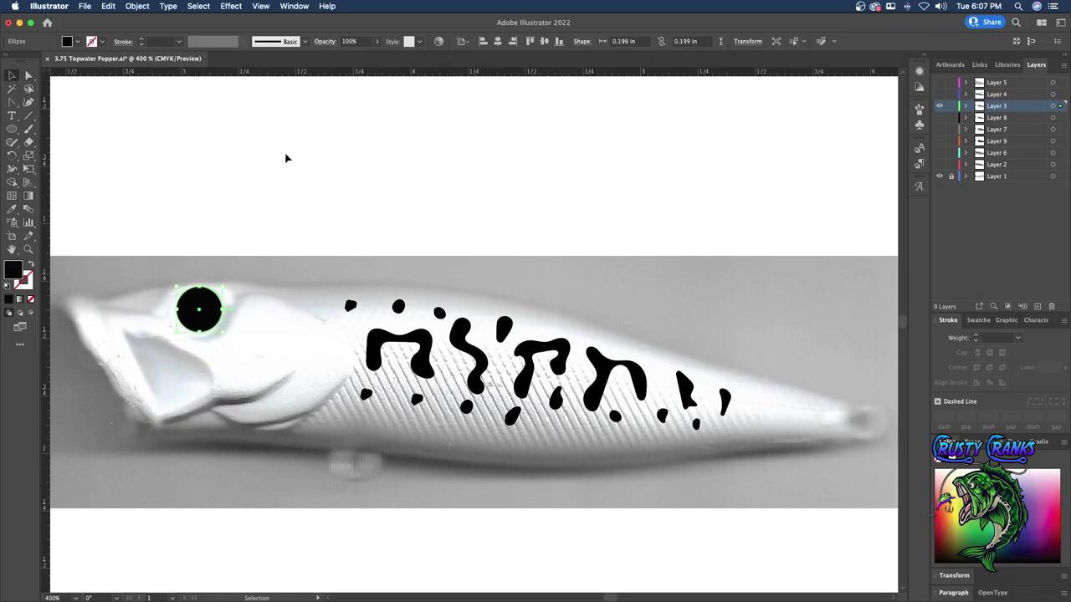
left_click(286, 159)
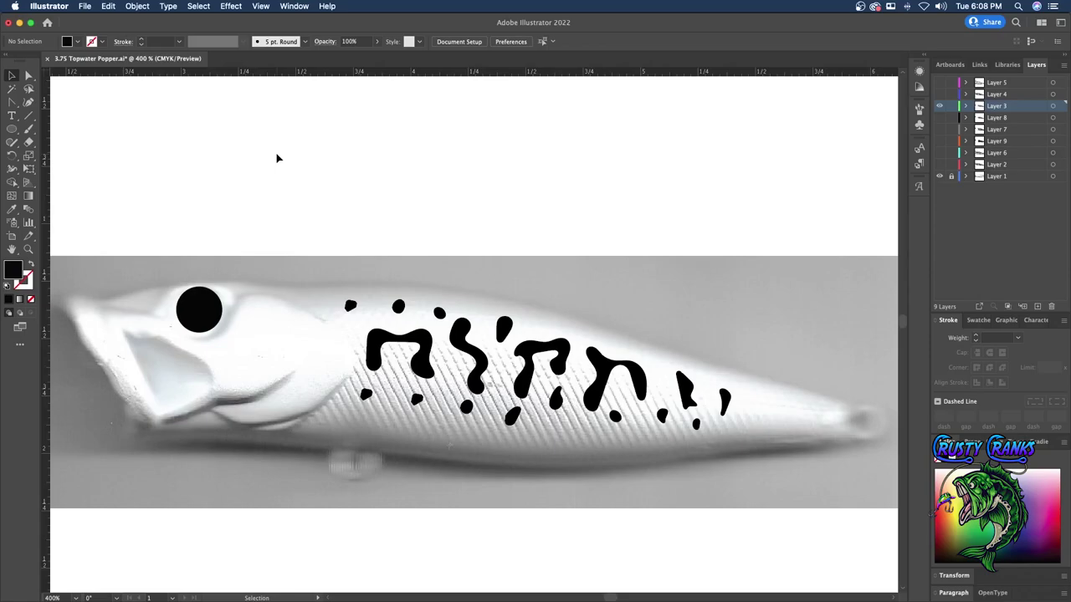
- Show Layer 4 instead of Layer 3, move its pattern tailward, stretch it to about 0.49 in tall and rotate it slightly counterclockwise
left_click(938, 94)
left_click(938, 106)
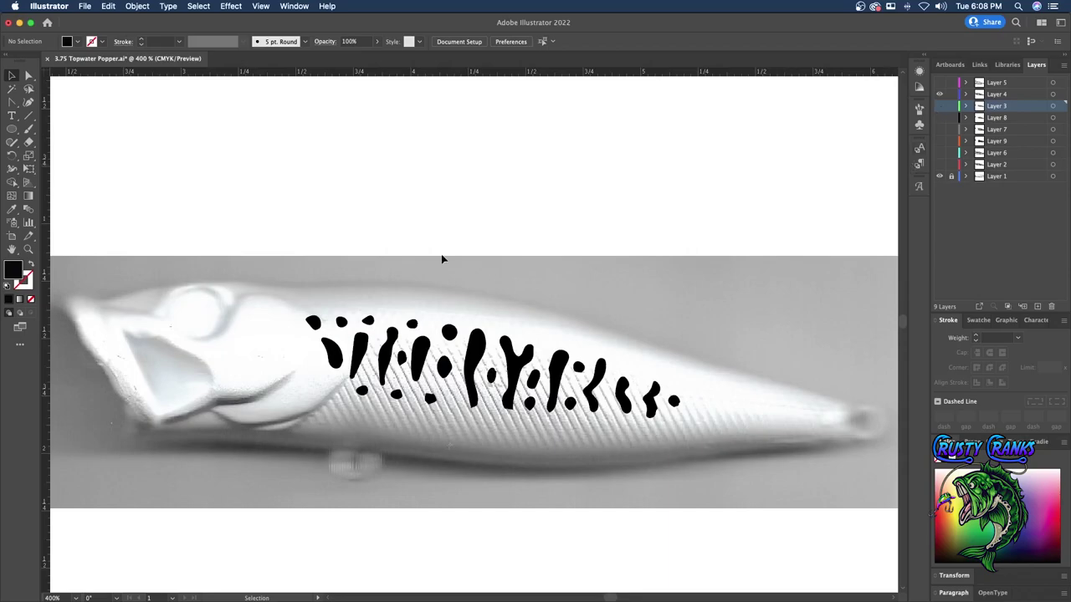
left_click_drag(260, 247, 796, 501)
left_click_drag(519, 366, 565, 367)
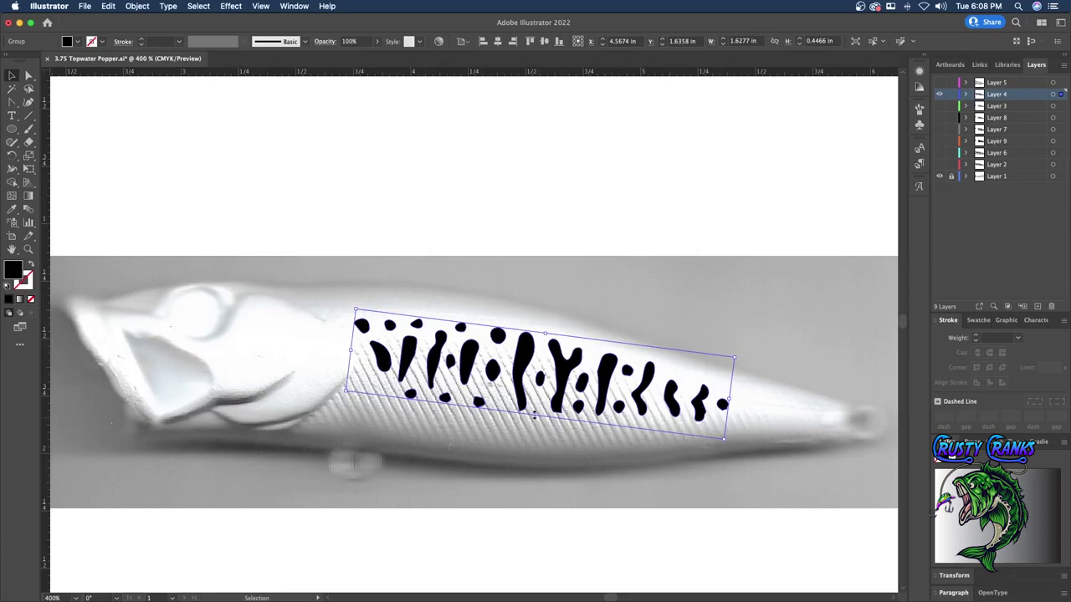
left_click_drag(533, 420, 533, 427)
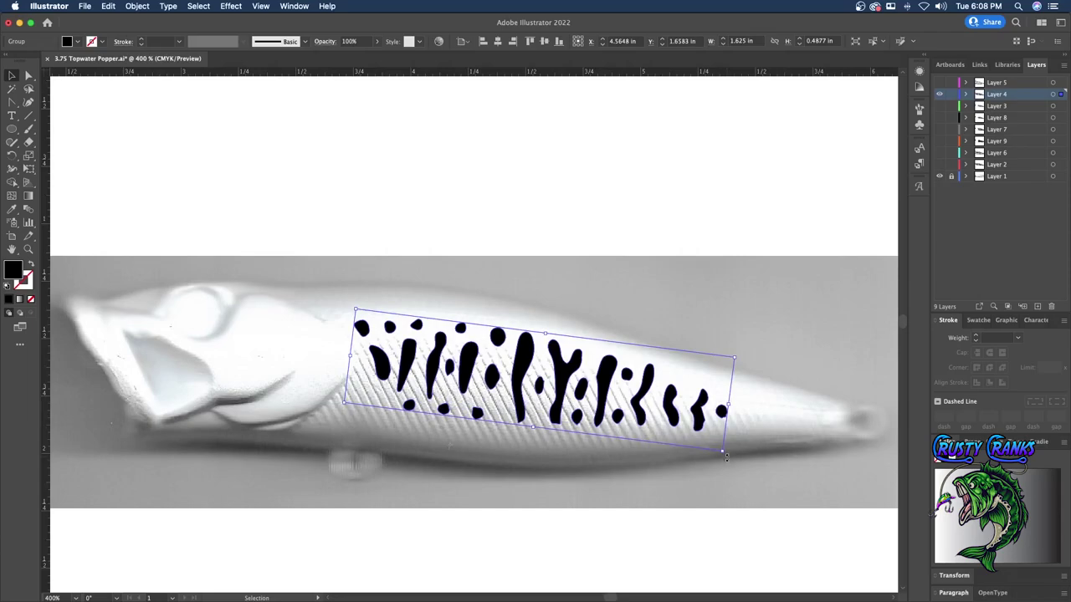
left_click_drag(723, 452, 725, 445)
left_click_drag(468, 360, 467, 356)
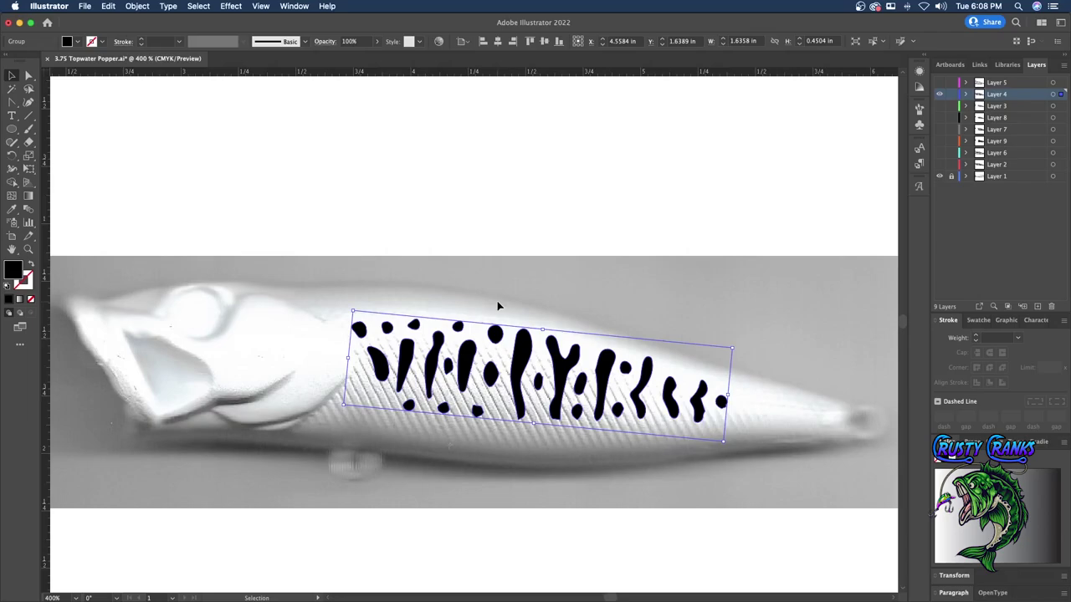
- Show Layer 5 instead of Layer 4, move its dotted pattern tailward and slightly down, and rotate it slightly clockwise
left_click(939, 82)
left_click(939, 94)
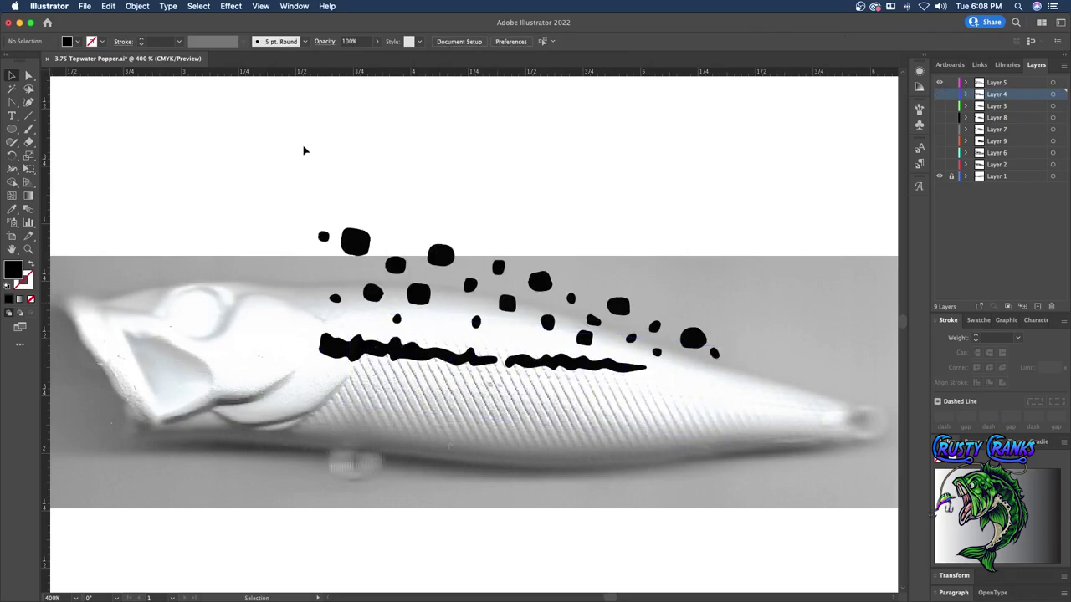
left_click(535, 285)
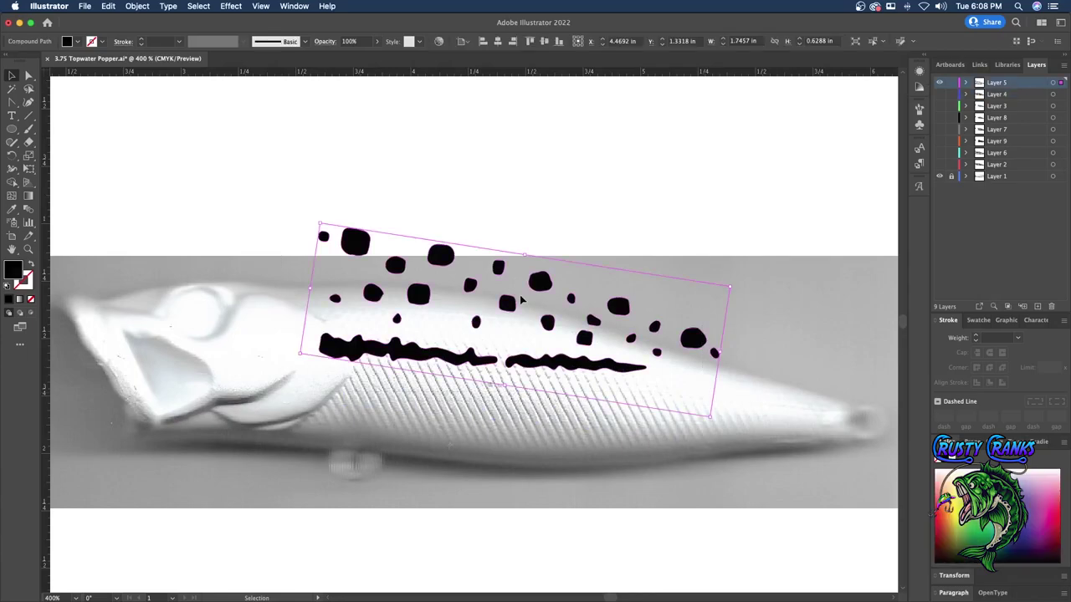
left_click_drag(441, 262, 495, 278)
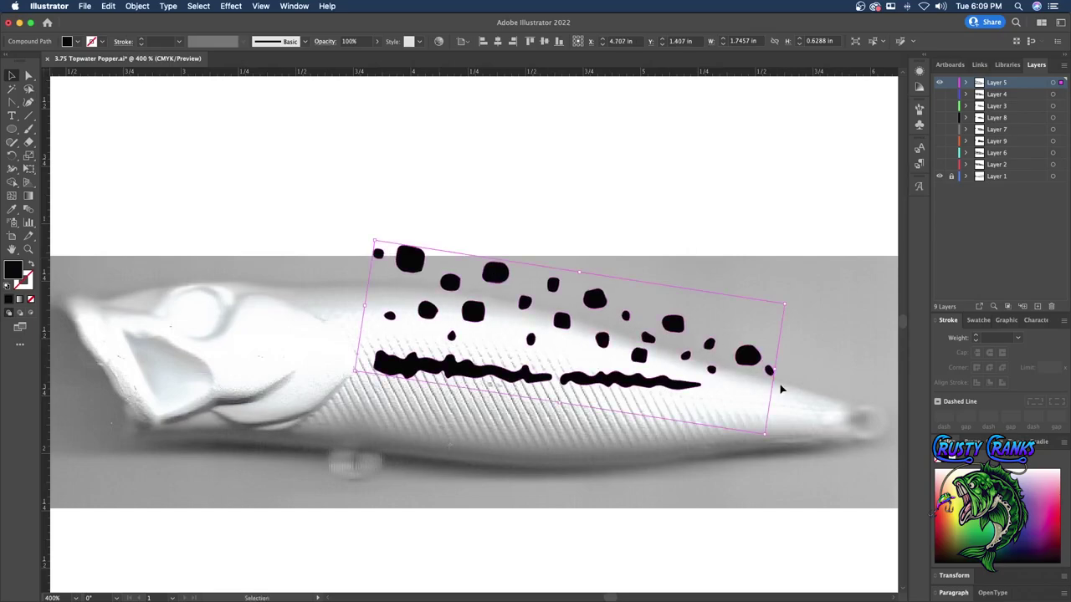
left_click_drag(770, 436, 770, 443)
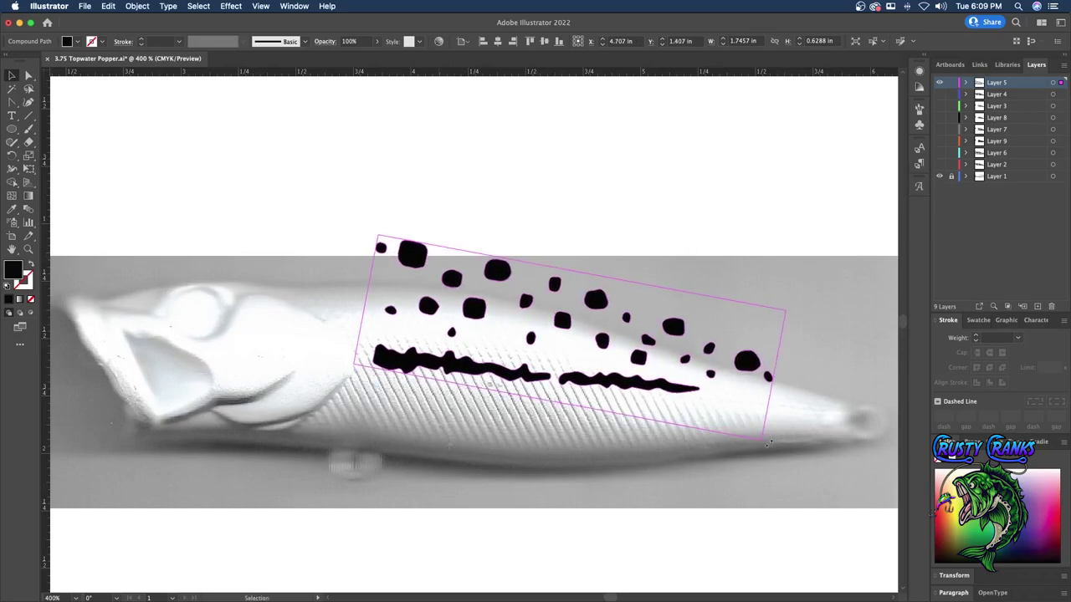
left_click_drag(600, 386, 603, 390)
left_click(527, 217)
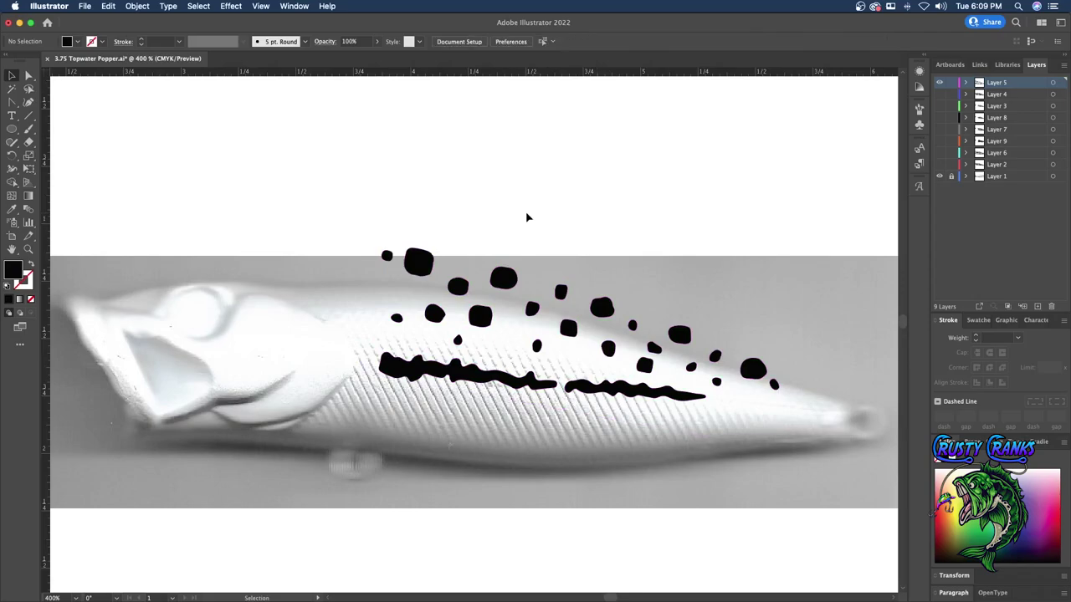
left_click(28, 76)
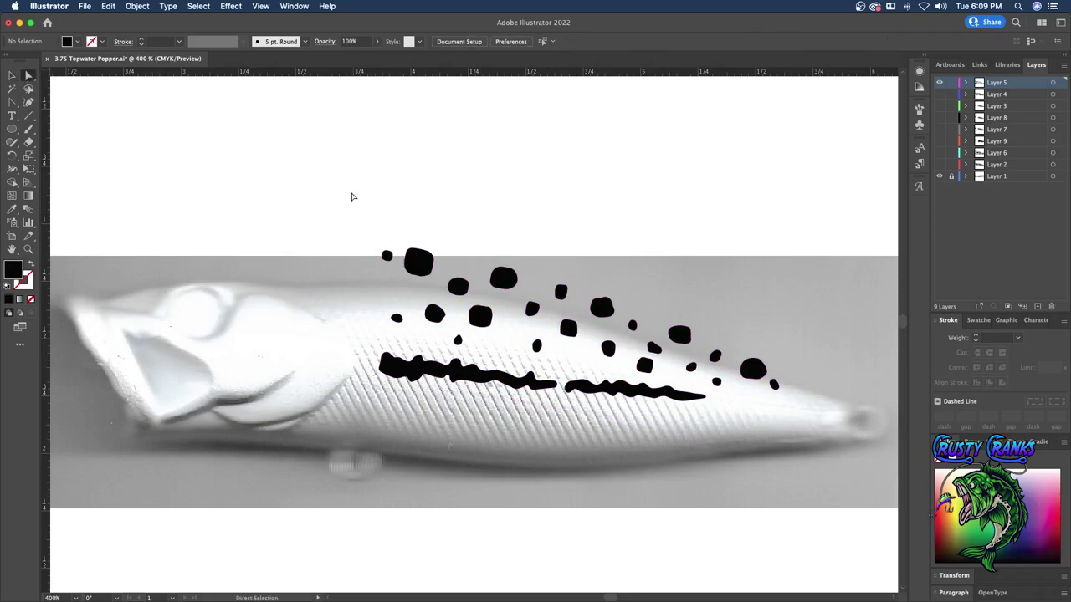
left_click(387, 259)
left_click(409, 196)
left_click(11, 76)
left_click(459, 283)
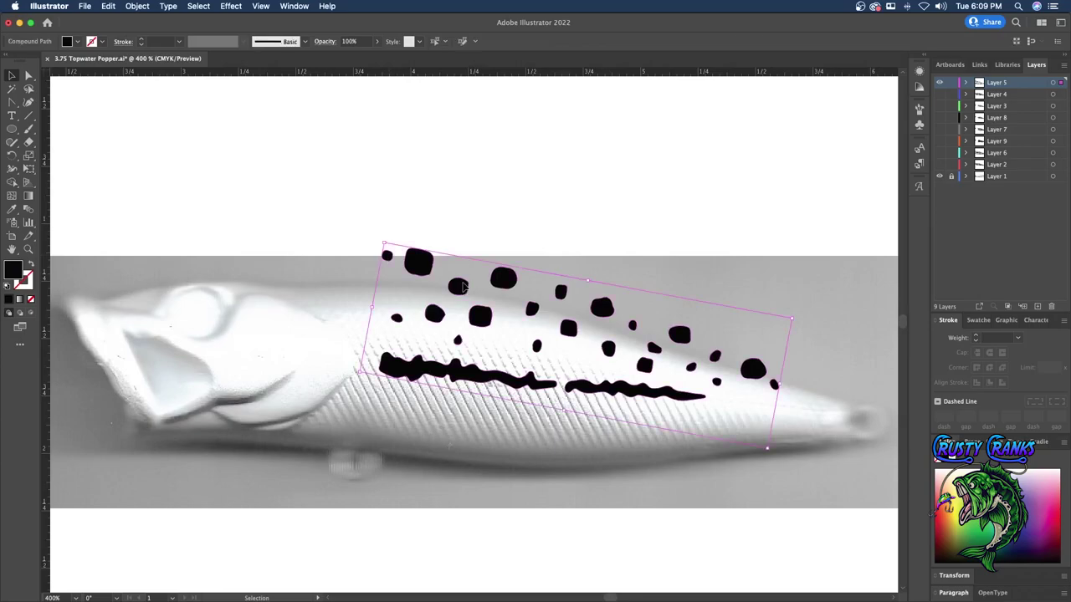
left_click(109, 5)
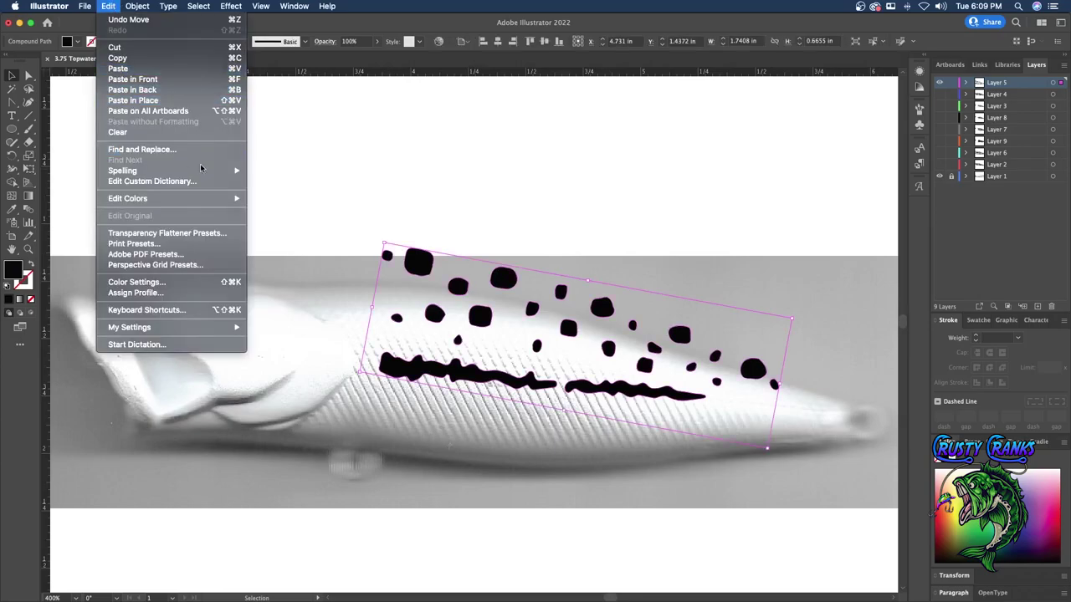
mouse_move(204, 171)
left_click(395, 125)
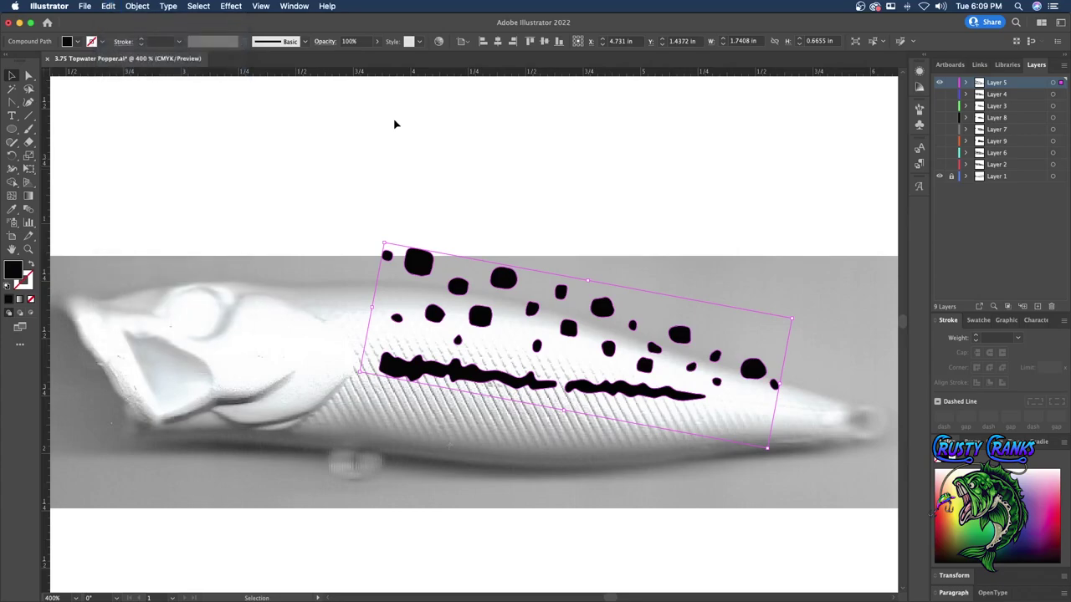
left_click(13, 76)
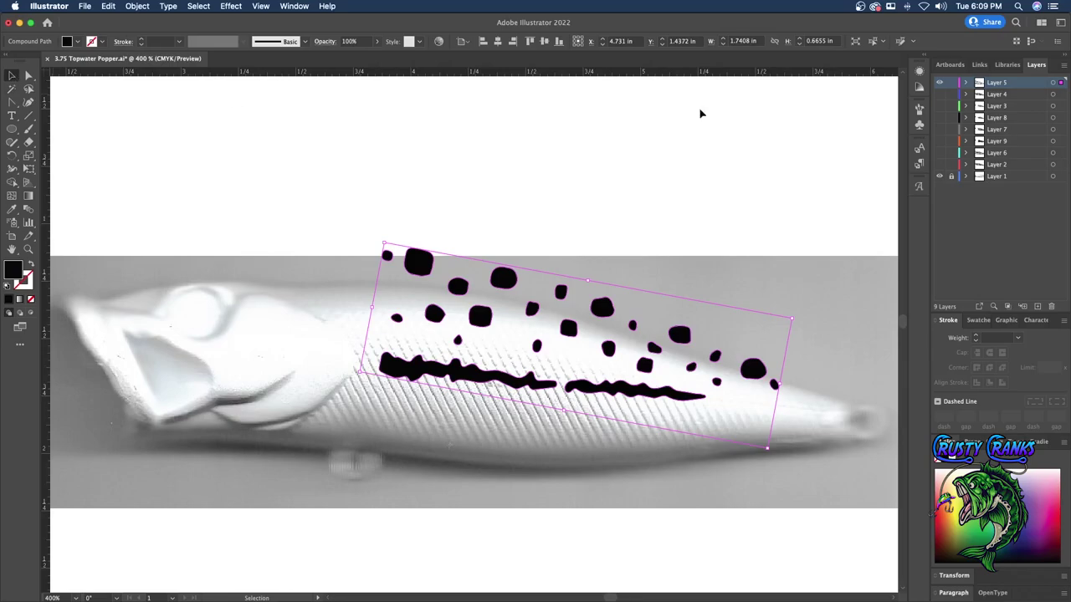
- Review Layers 2, 6, 9 and 7 one at a time over the popper photo, leaving Layer 7 as the only visible pattern
left_click(939, 165)
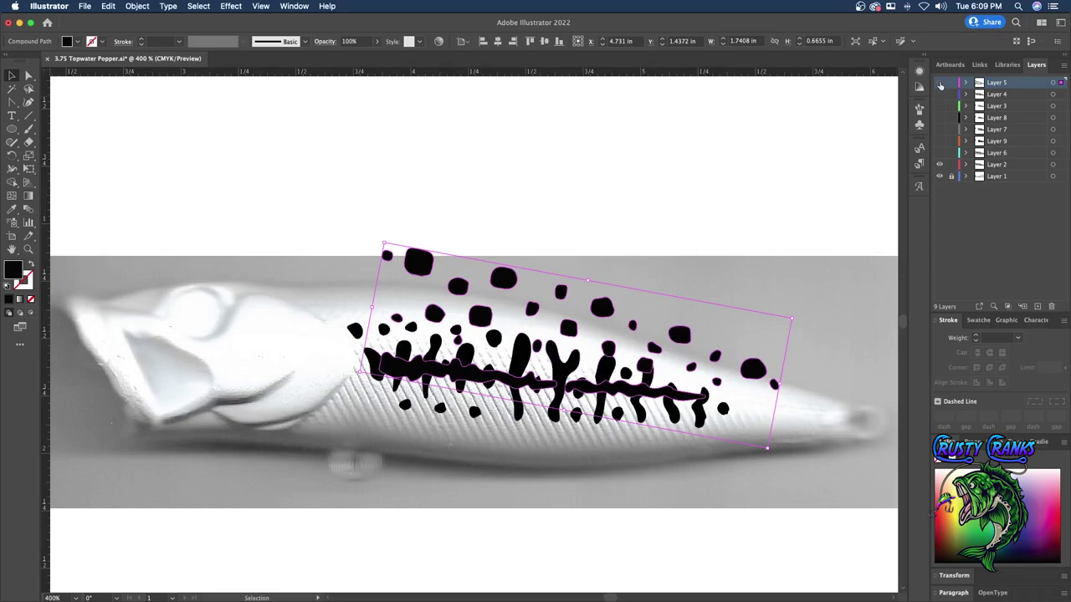
left_click(940, 84)
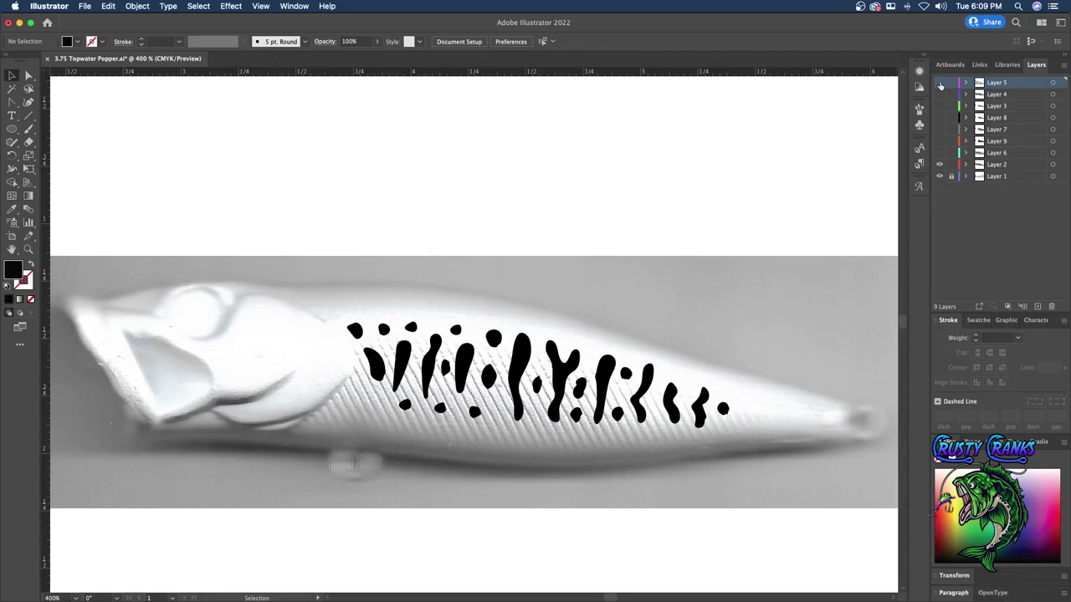
left_click(939, 165)
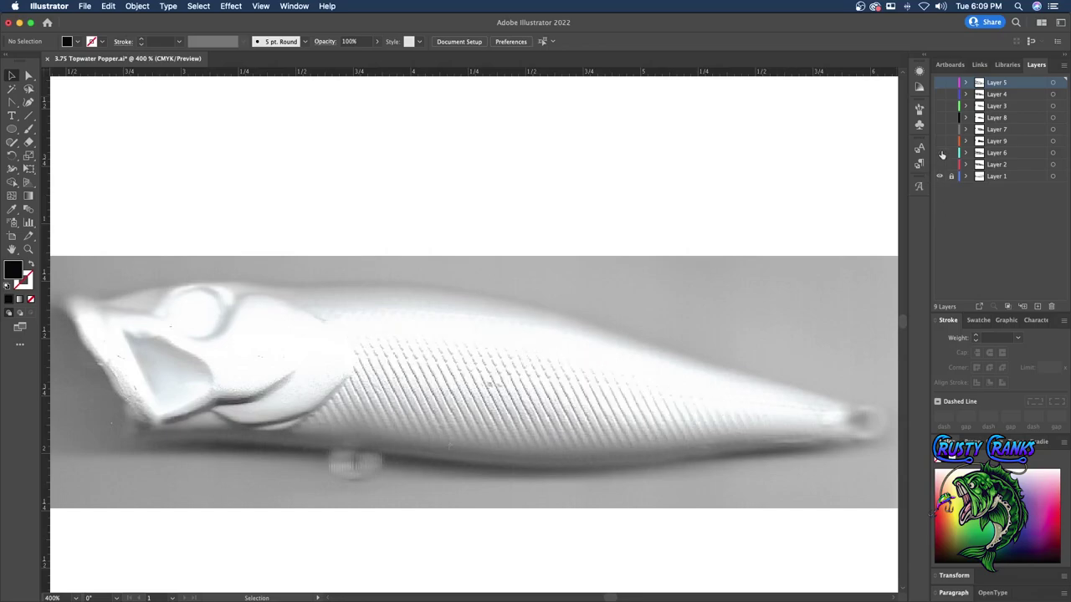
left_click(940, 154)
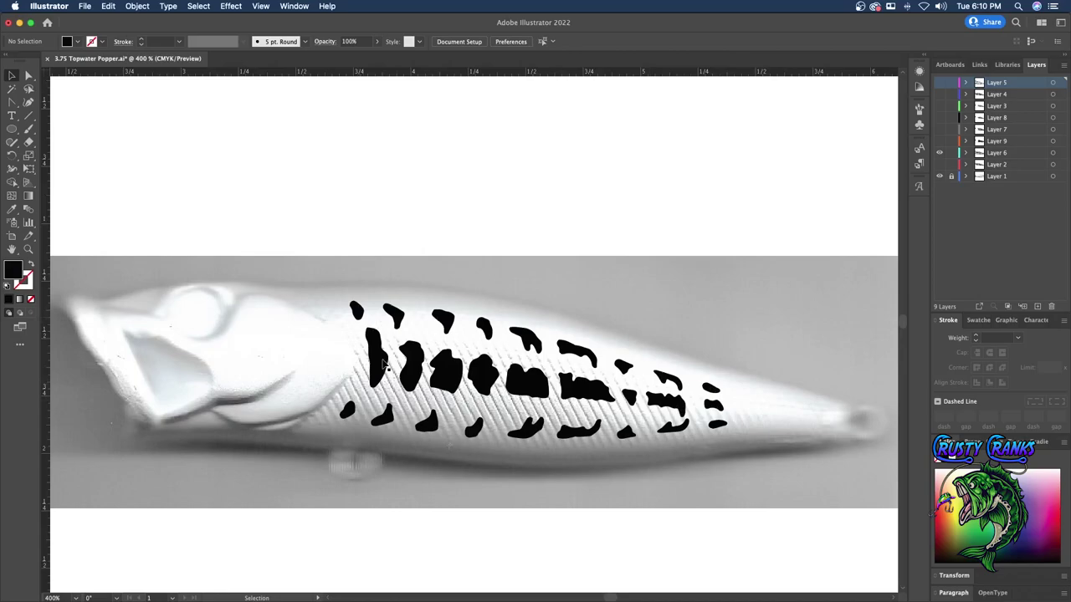
left_click(939, 141)
left_click(939, 152)
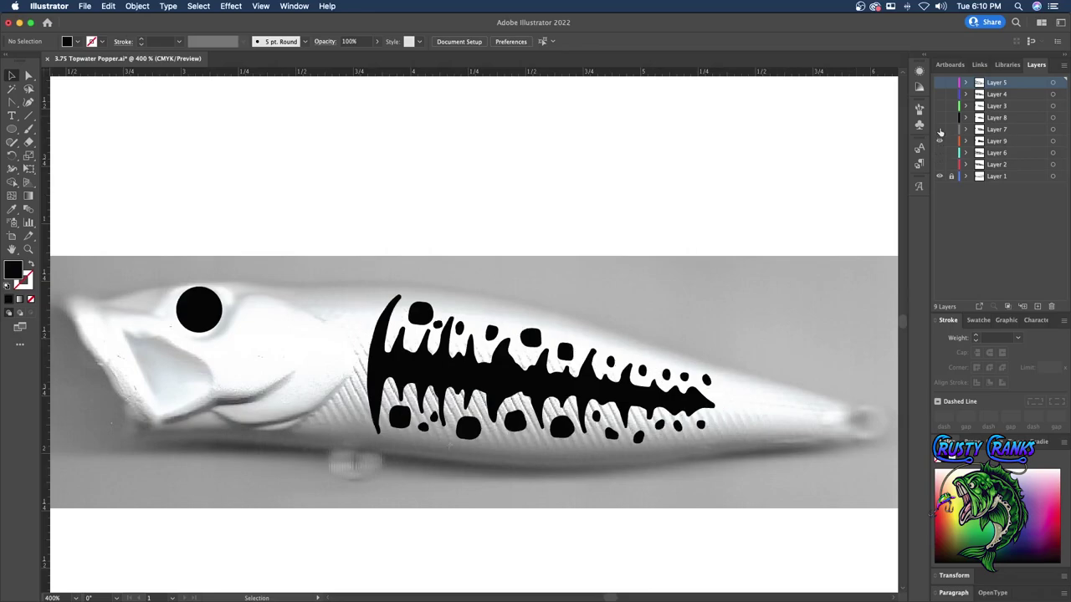
left_click(938, 130)
left_click(939, 141)
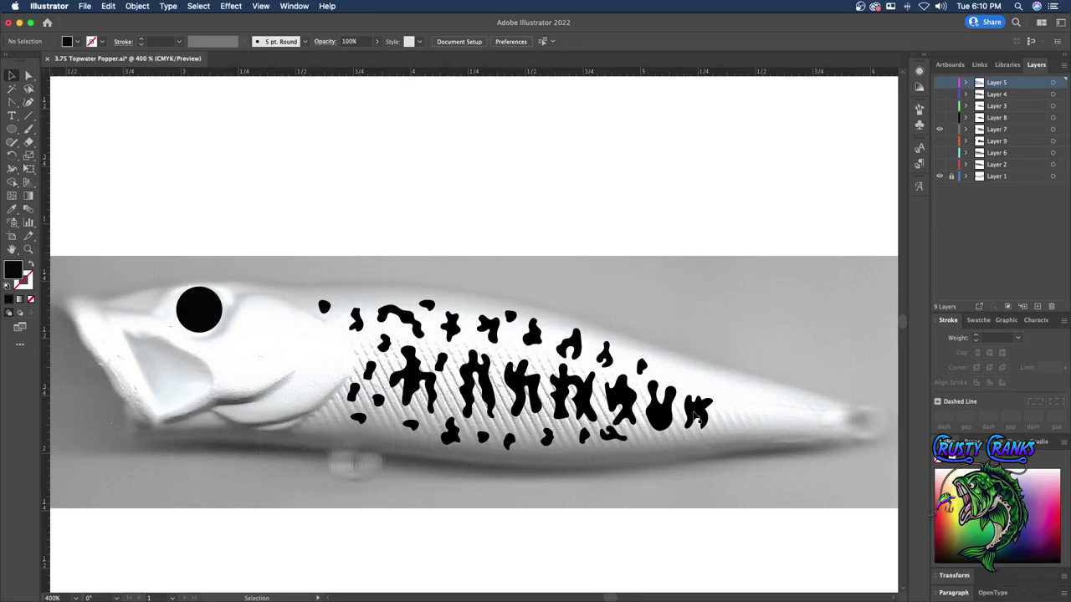
left_click(707, 416)
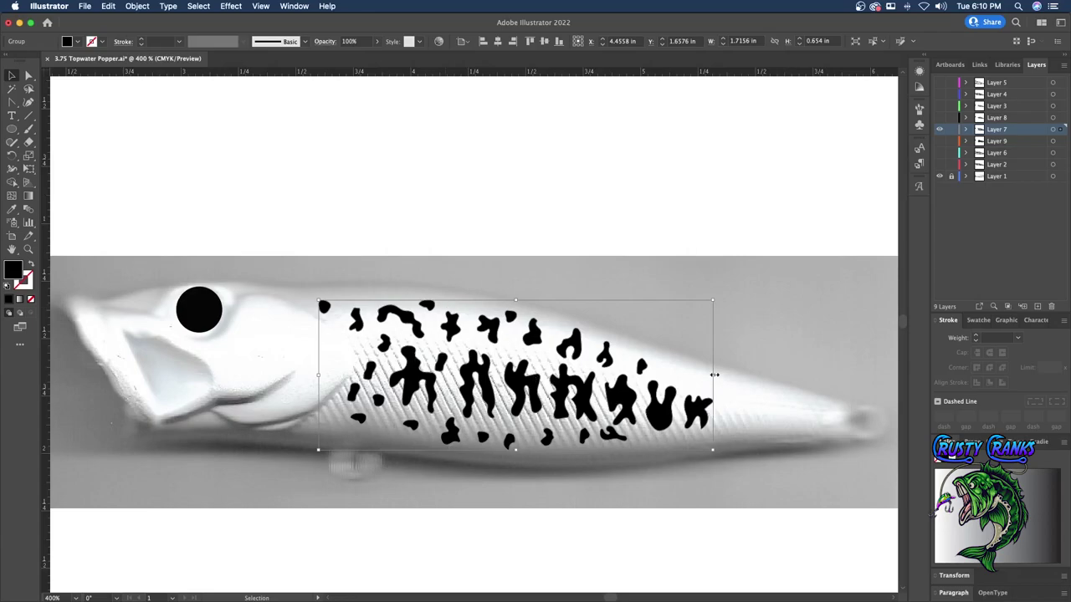
left_click(188, 159)
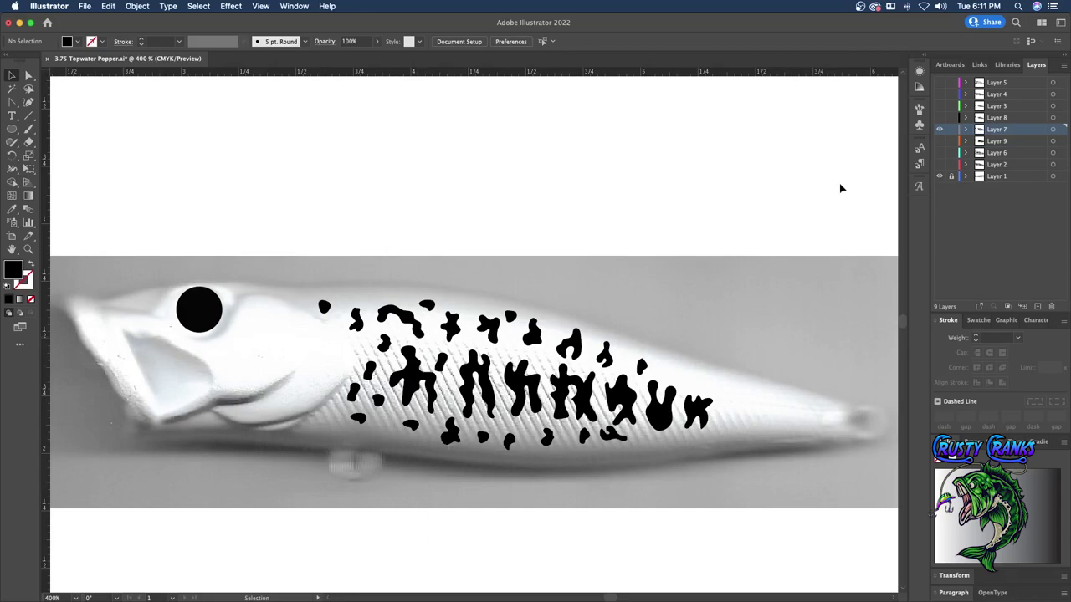
- Hide the popper photo on Layer 1 and save the document
left_click(939, 176)
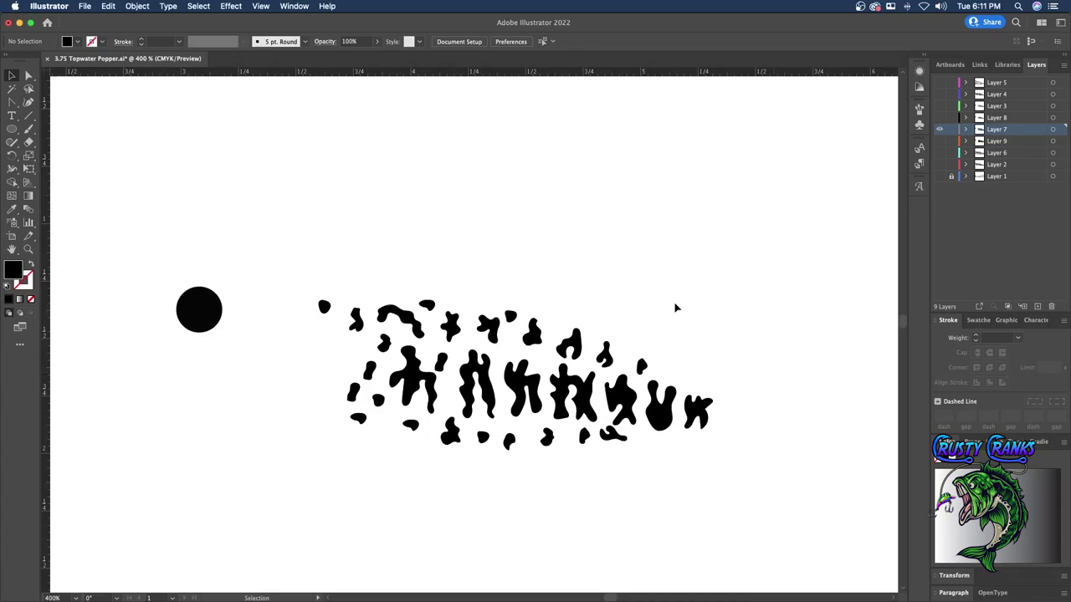
left_click(261, 6)
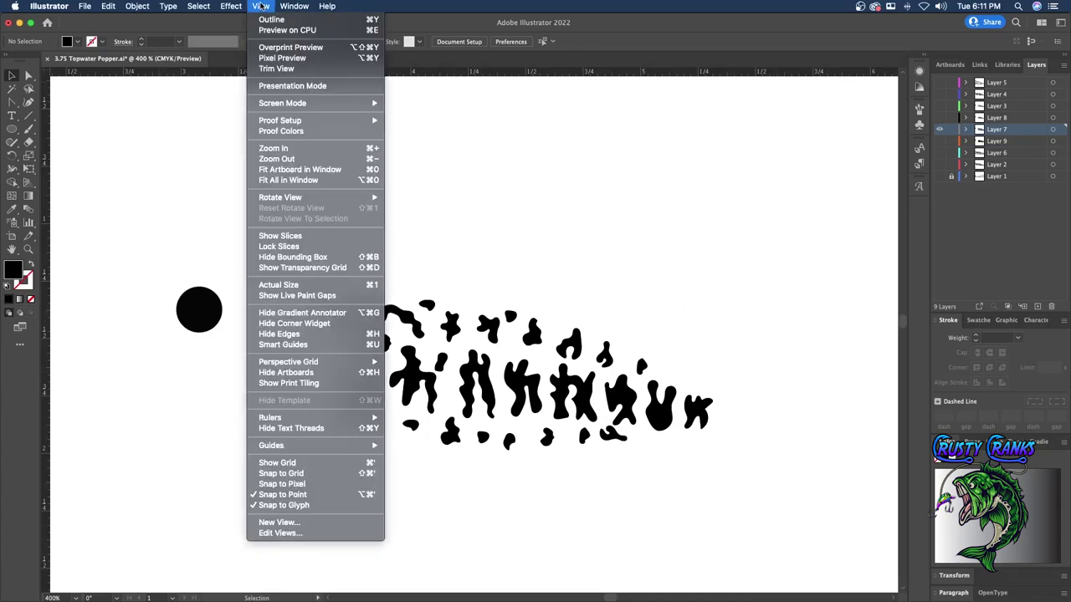
left_click(290, 160)
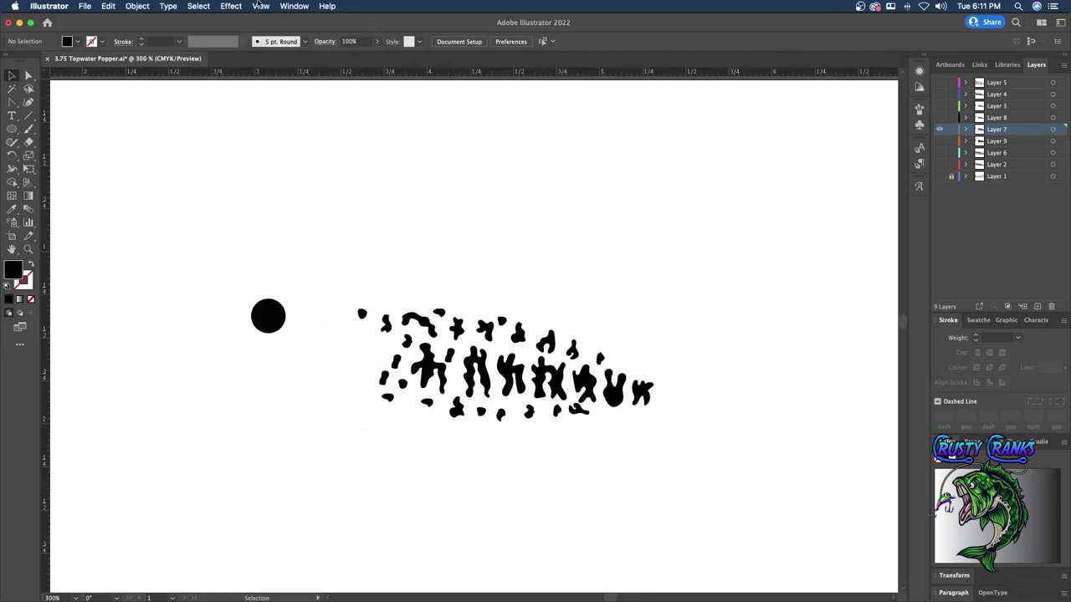
left_click(259, 6)
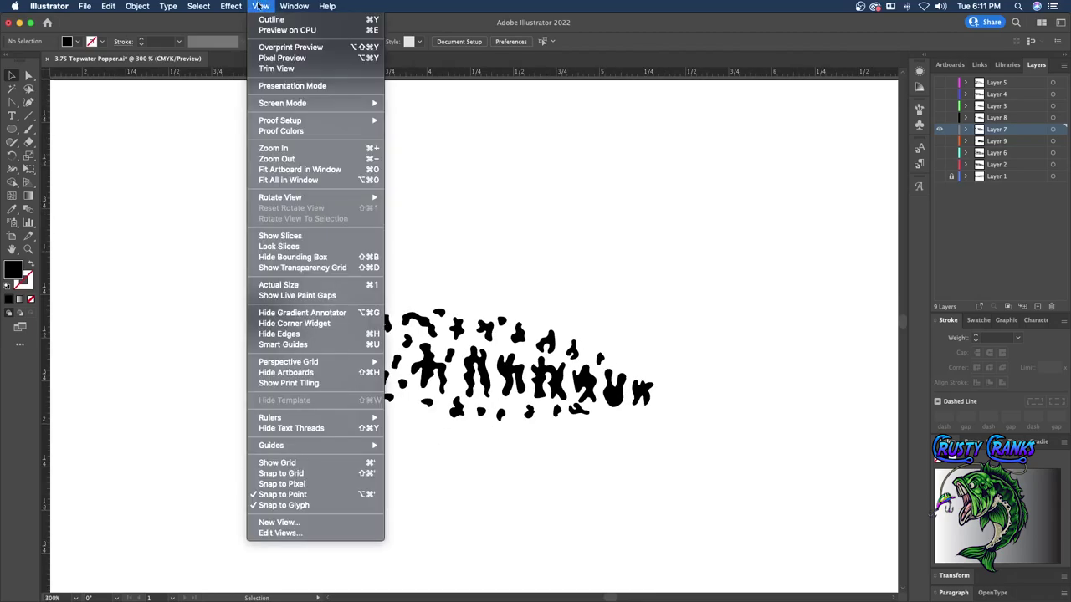
left_click(295, 159)
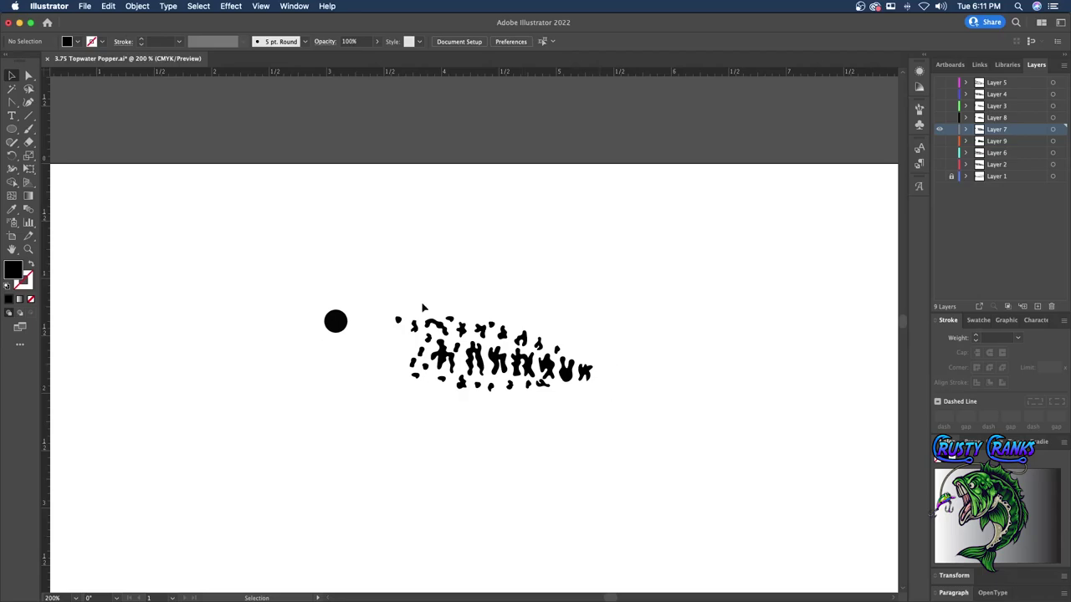
left_click(84, 6)
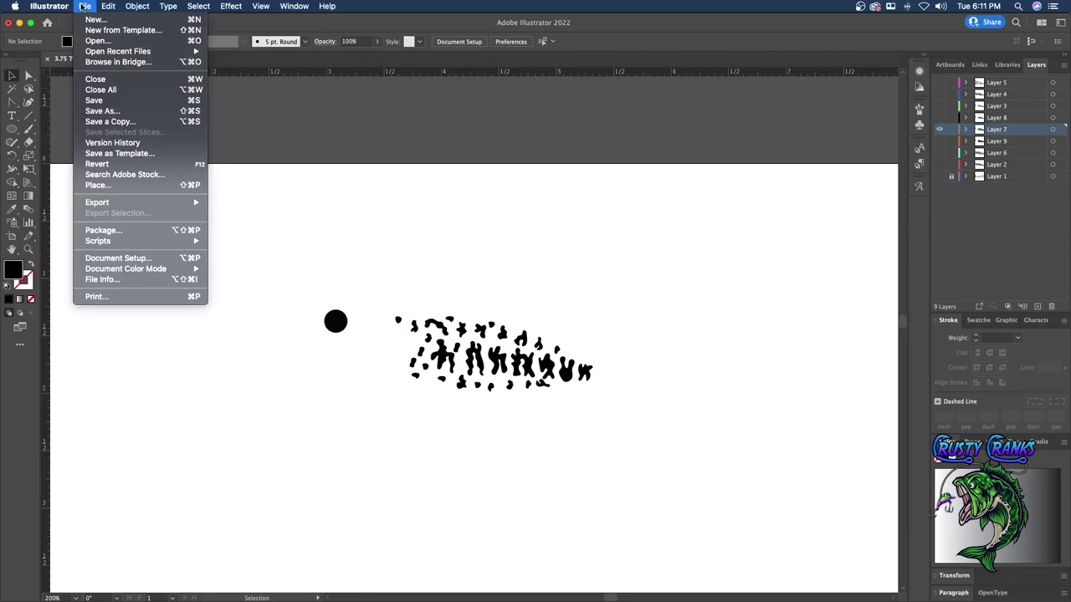
left_click(87, 6)
left_click(85, 5)
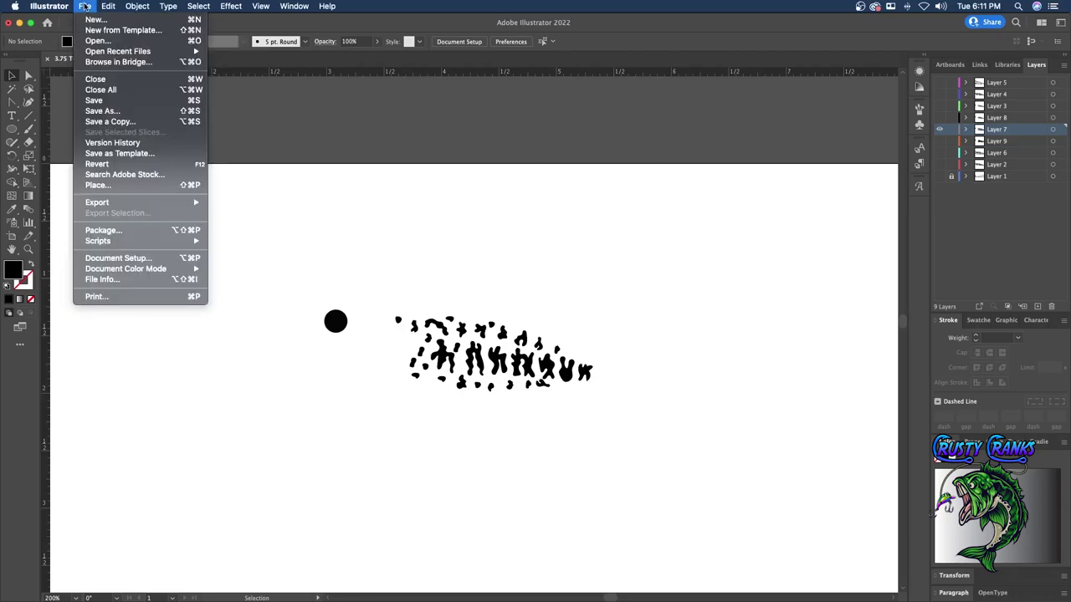
left_click(87, 101)
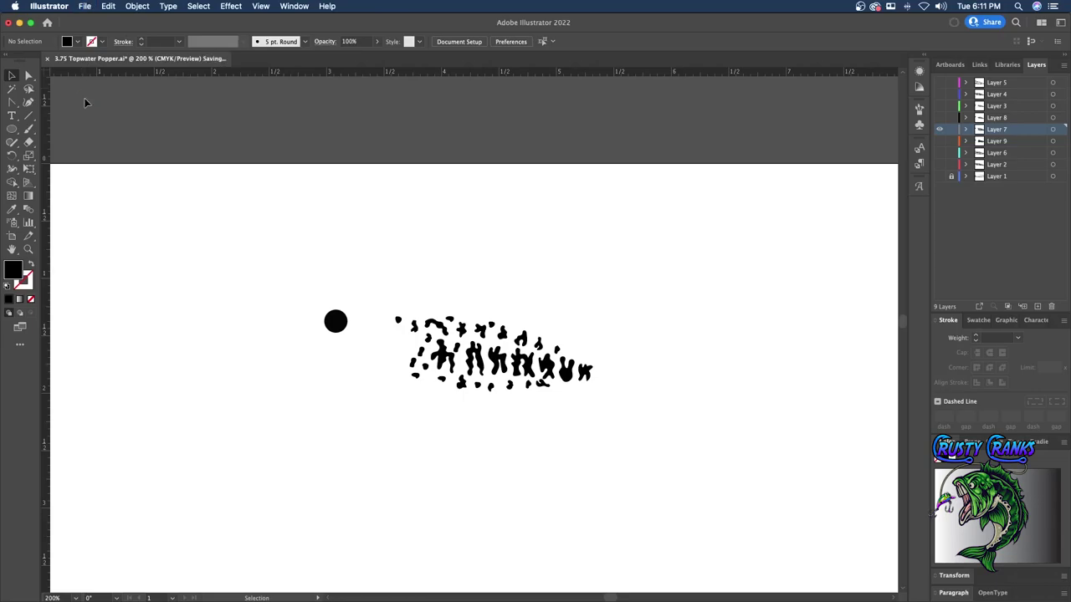
- Export the visible Layer 7 stencil in SVG format with "Bass 1" in the file name, accepting the current SVG options
left_click(84, 8)
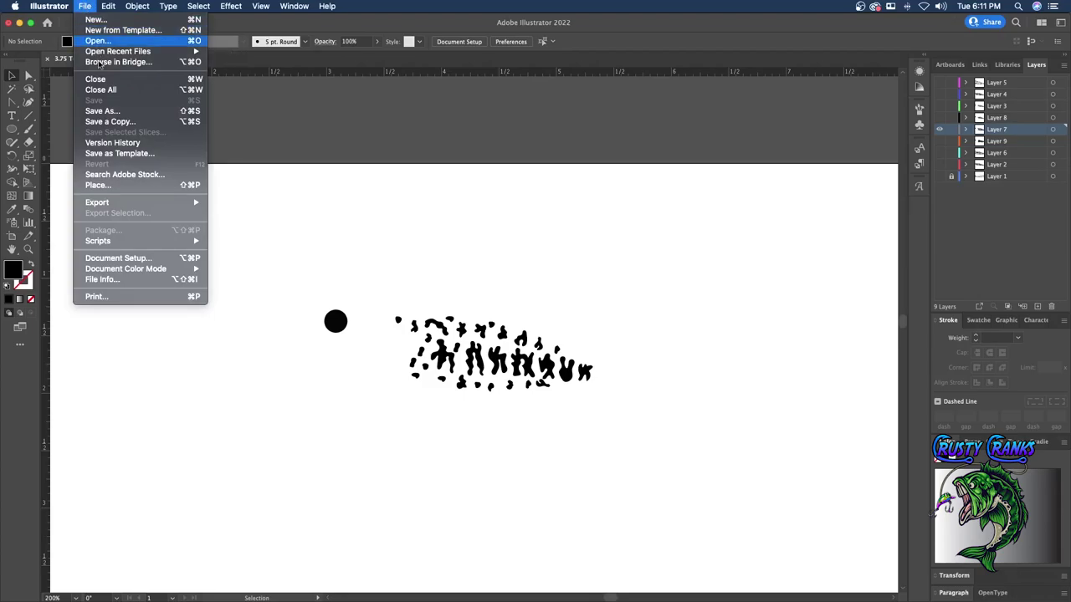
mouse_move(114, 202)
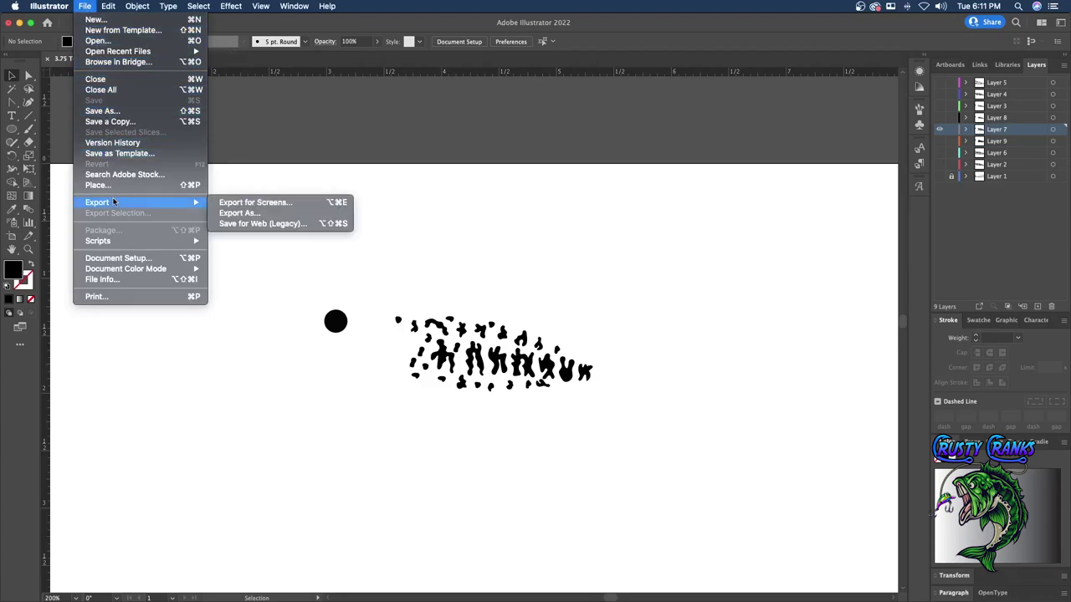
left_click(258, 215)
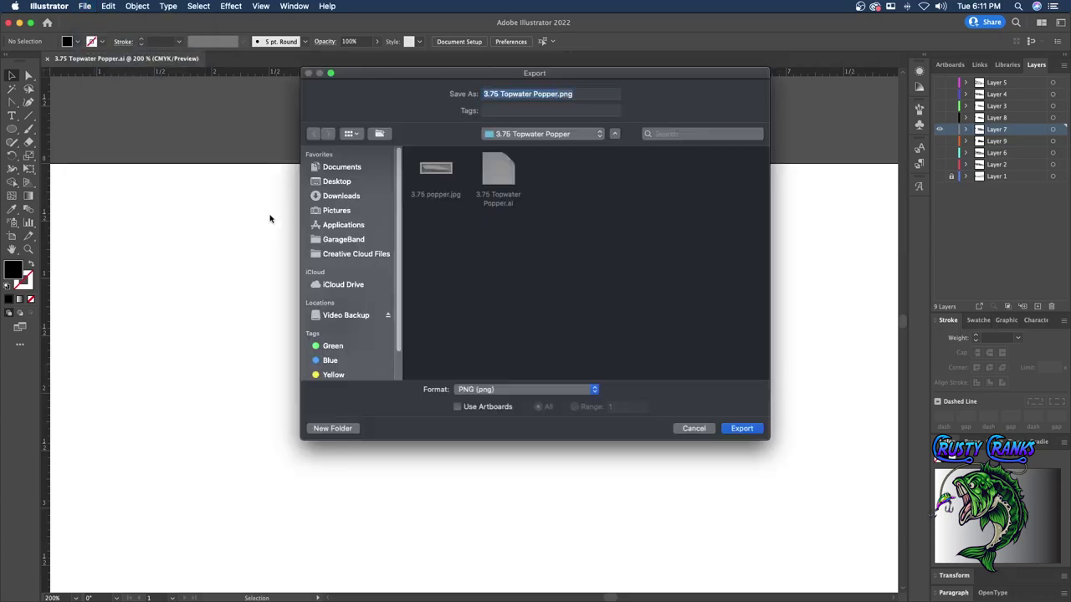
left_click(530, 389)
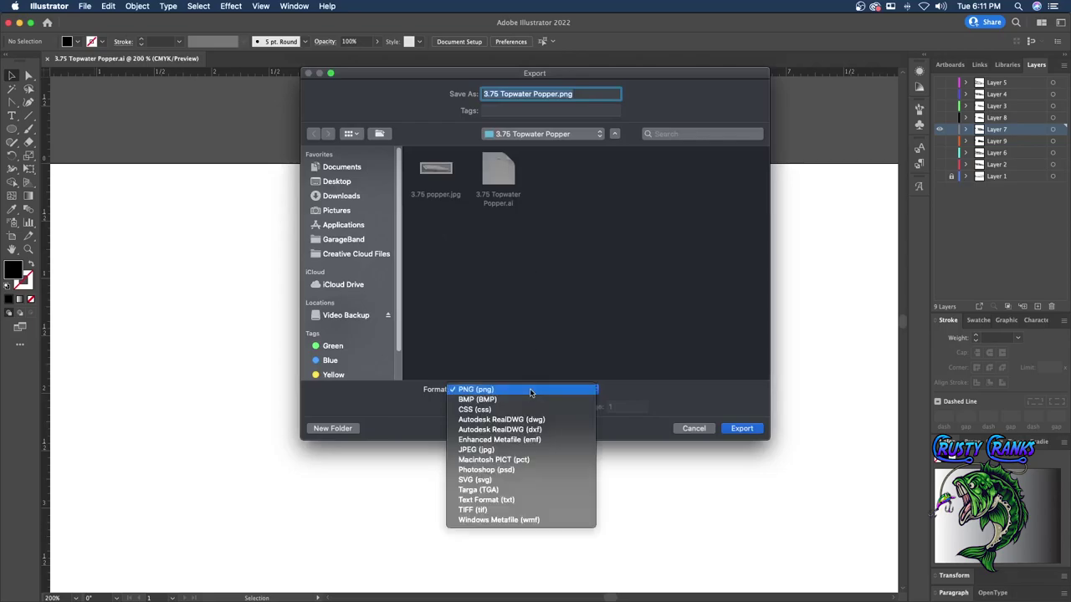
left_click(528, 481)
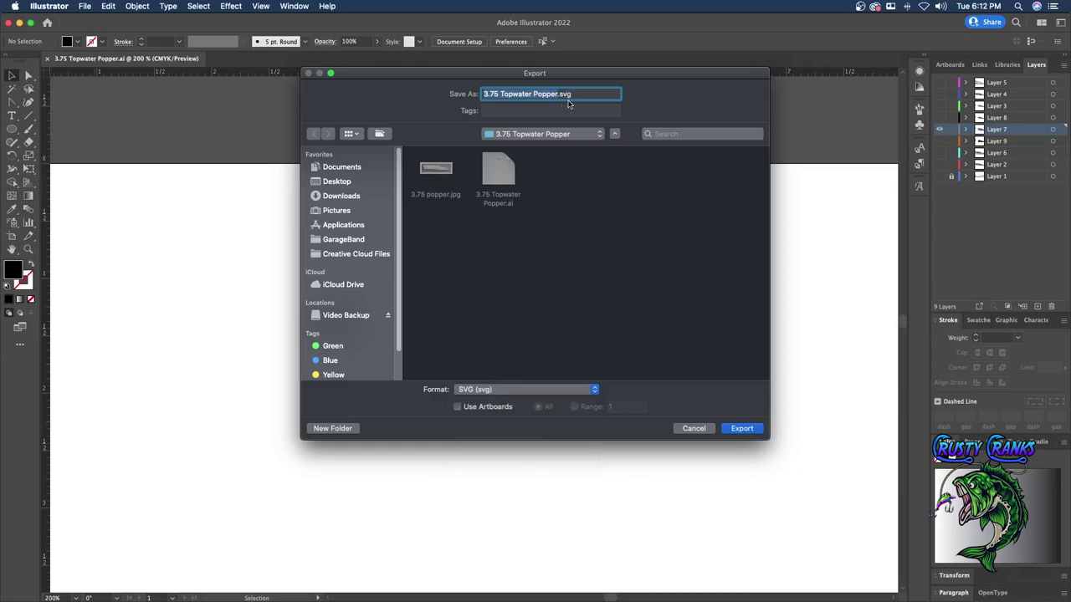
left_click(502, 95)
double_click(557, 95)
type("Bass 1")
left_click(742, 429)
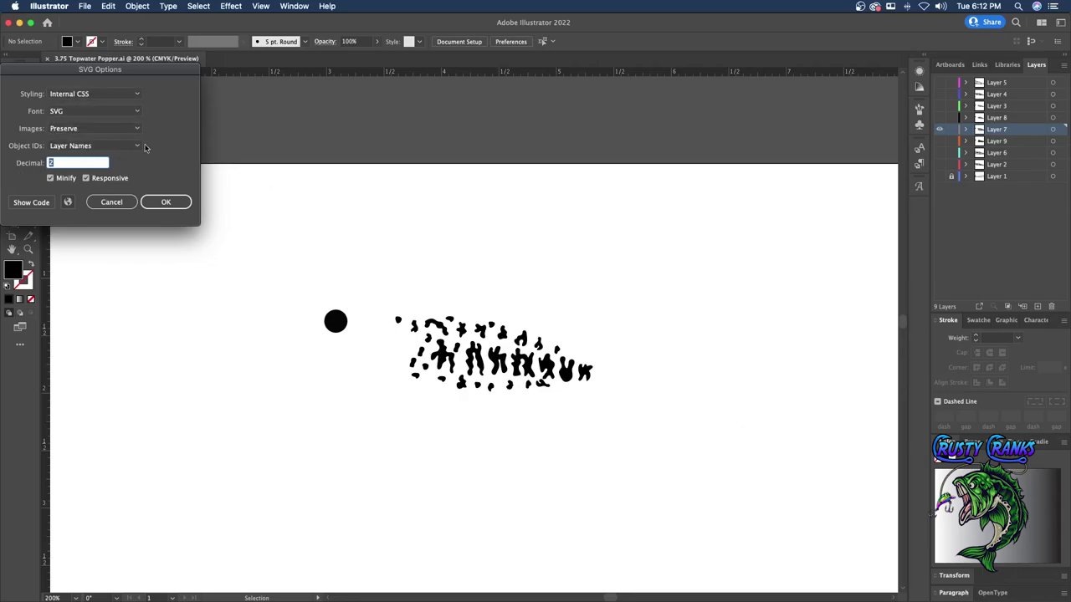
left_click(157, 199)
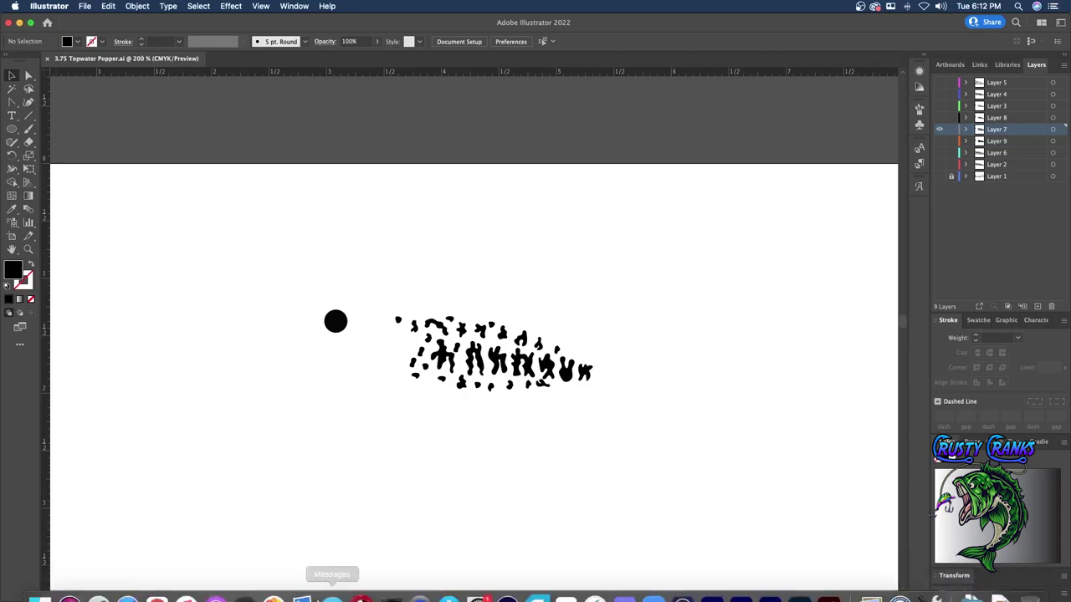
- Switch to Cricut Design Space and start a new image upload, browsing the computer for the source file
mouse_move(333, 585)
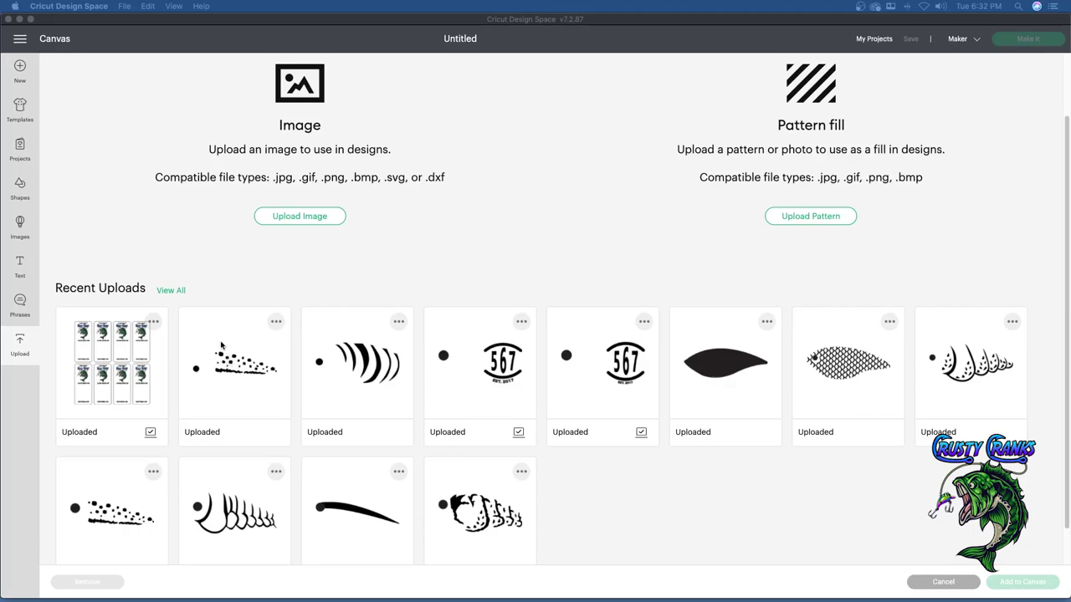
left_click(281, 216)
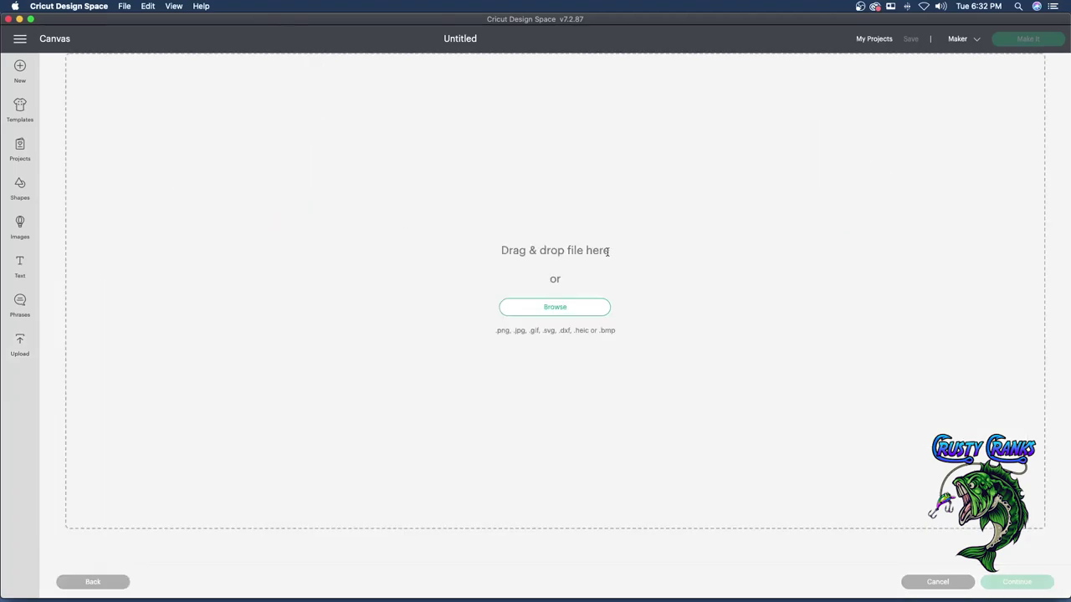
left_click(563, 311)
left_click(554, 308)
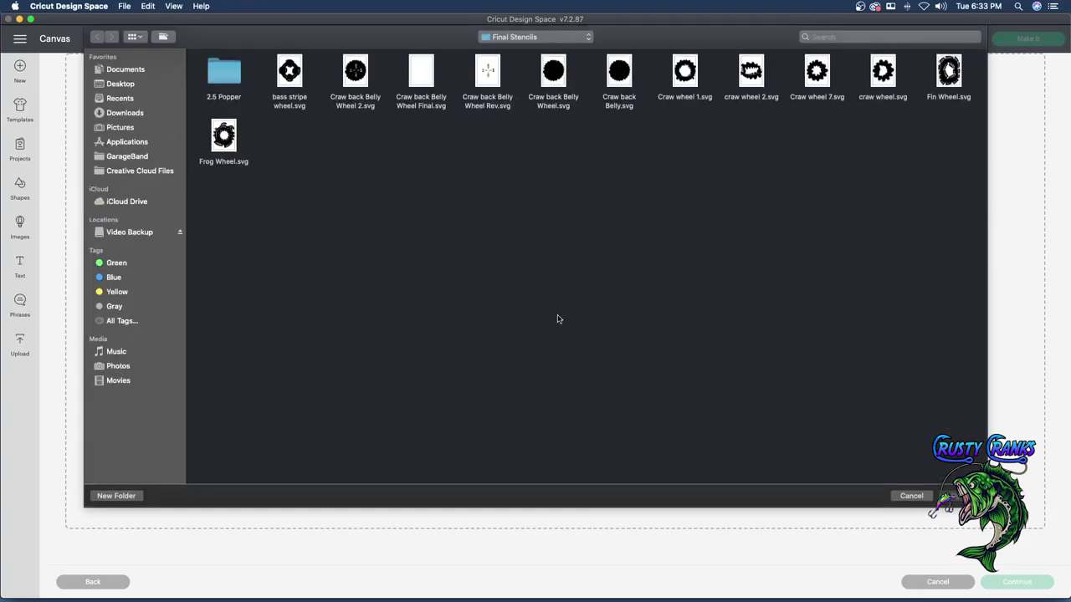
- Open 3.75 Topwater Bass 1.svg from the 3.75 Topwater Popper folder inside CrustyCranks > Stencil Layouts for upload
left_click(532, 36)
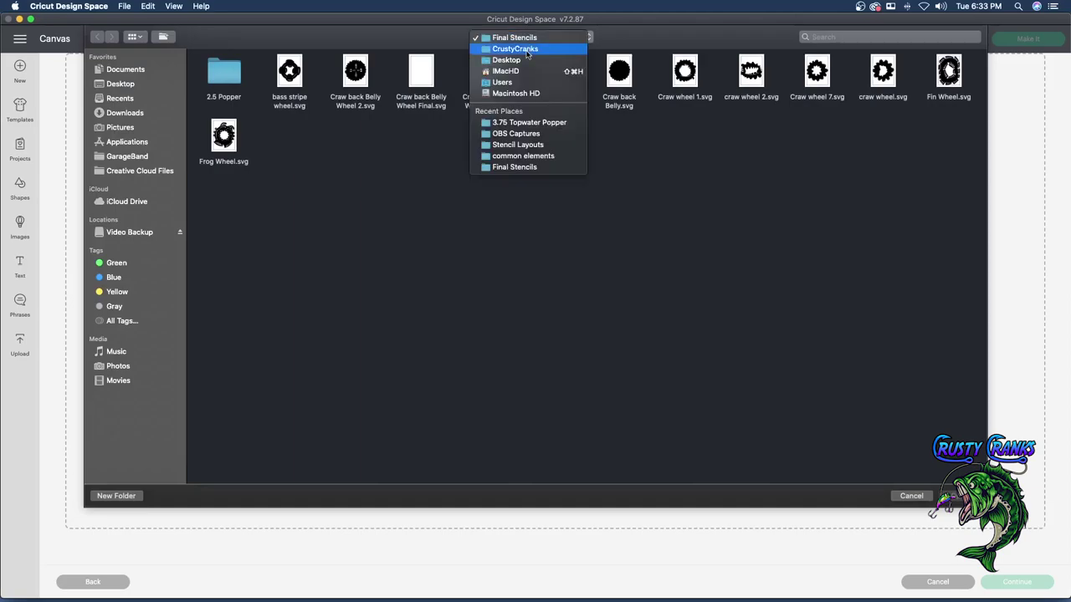
left_click(527, 48)
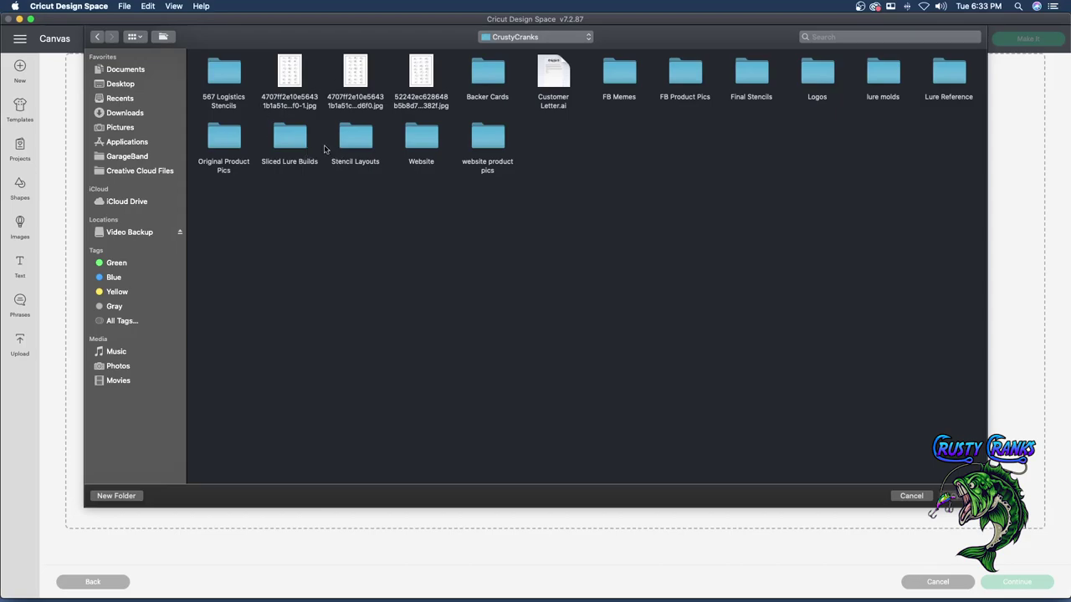
double_click(360, 144)
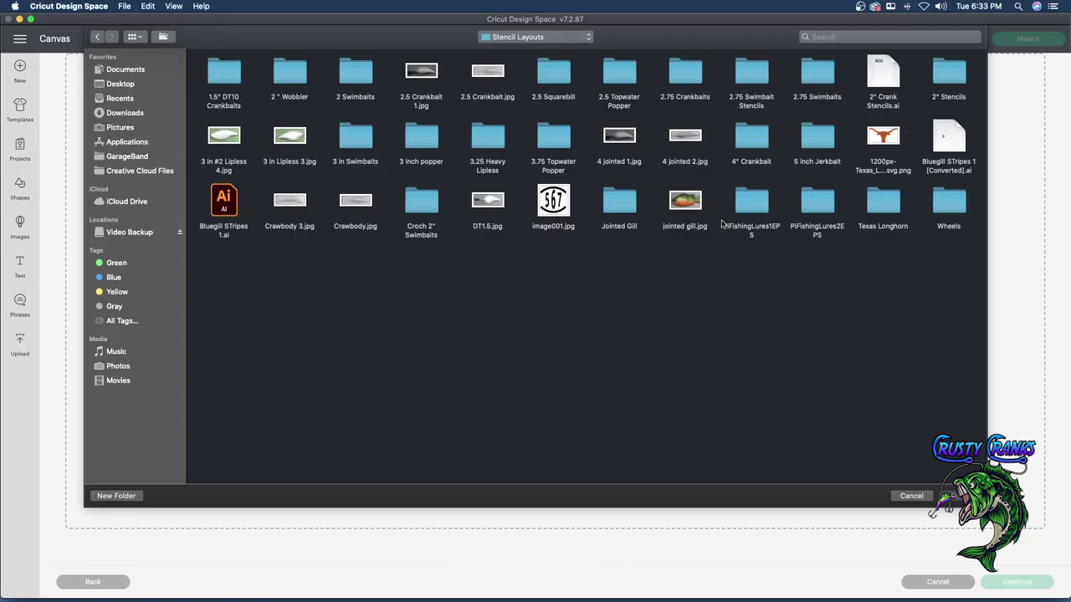
double_click(560, 145)
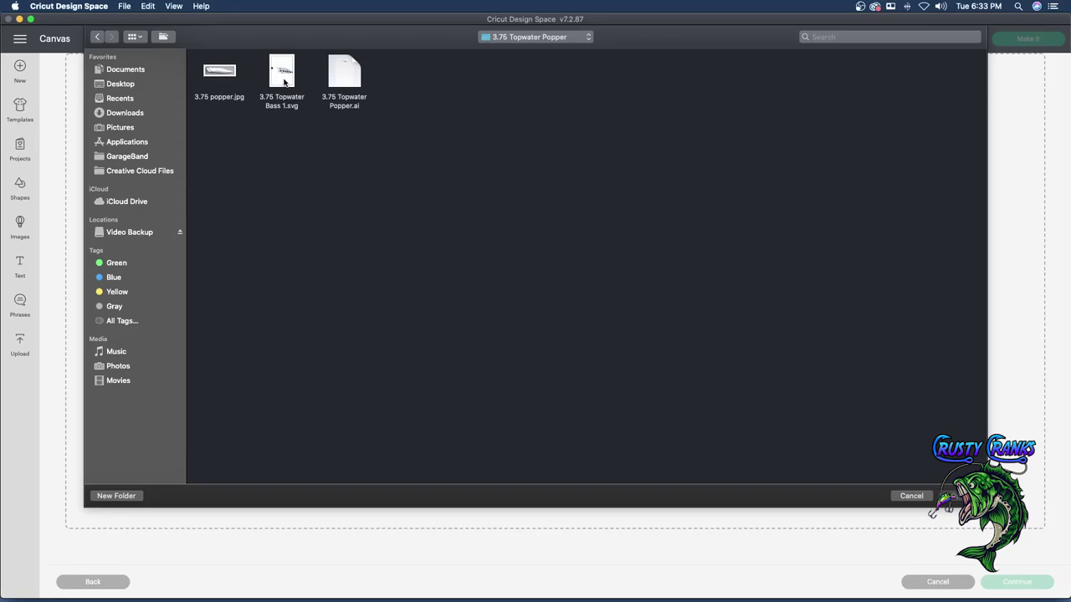
left_click(285, 81)
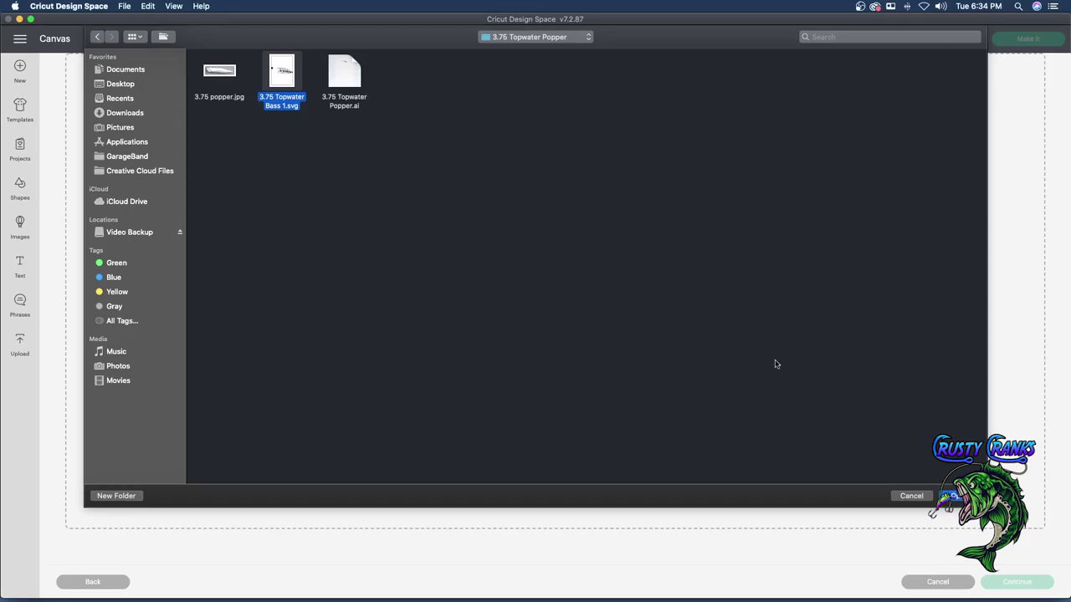
key("Escape")
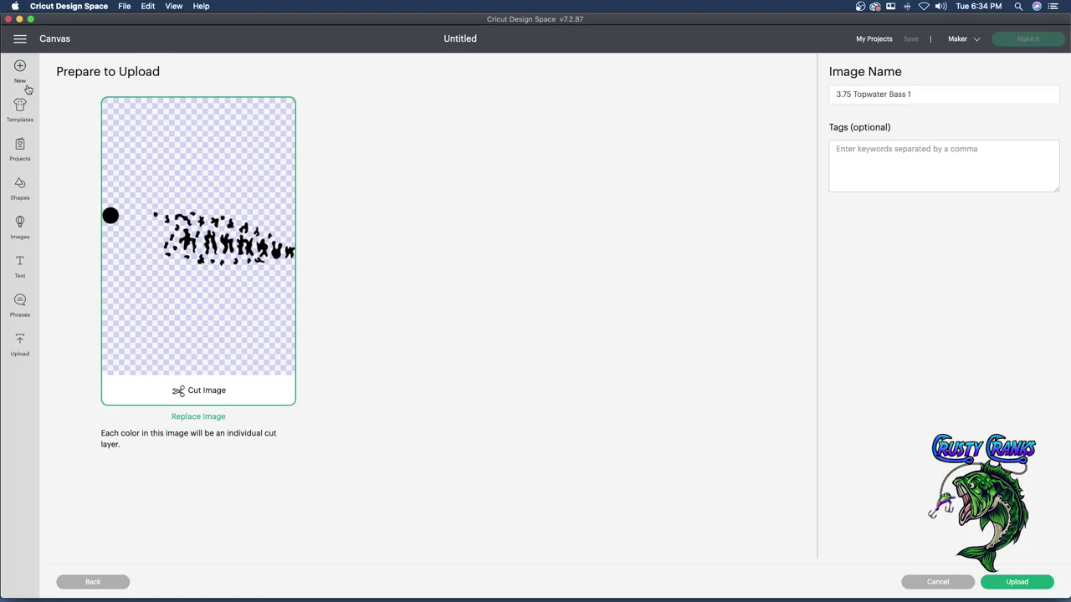
- Upload the cut image as 3.75 Topwater Bass 1 and start a new blank canvas
left_click(1014, 583)
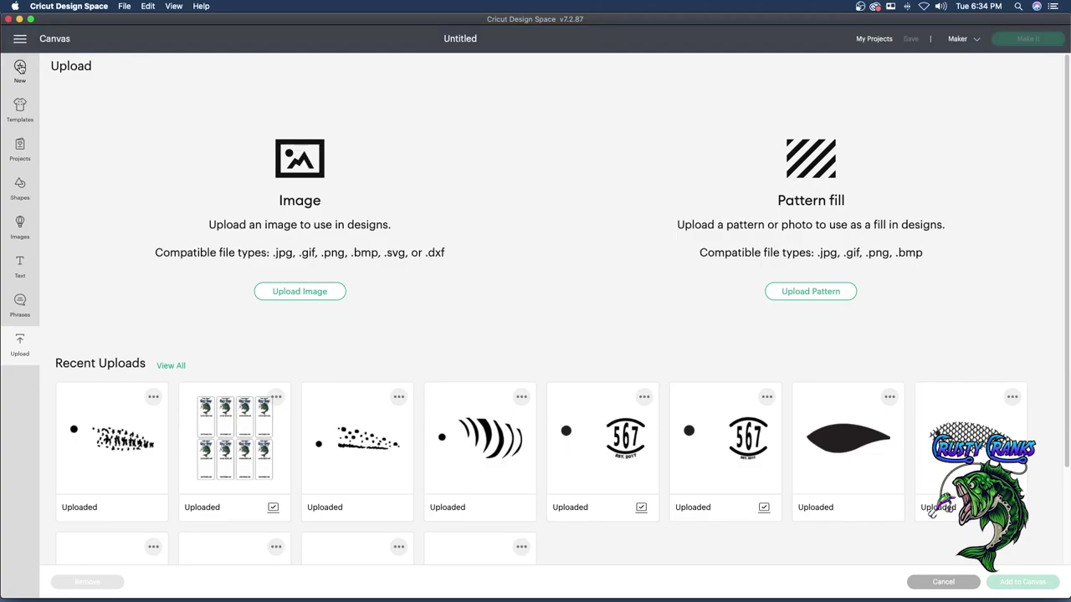
left_click(20, 67)
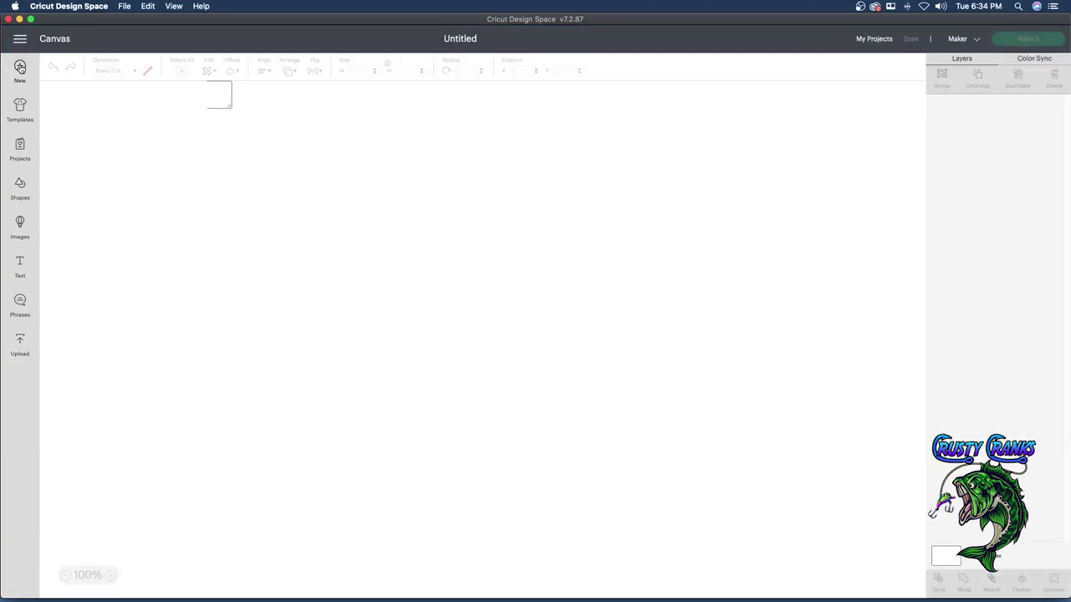